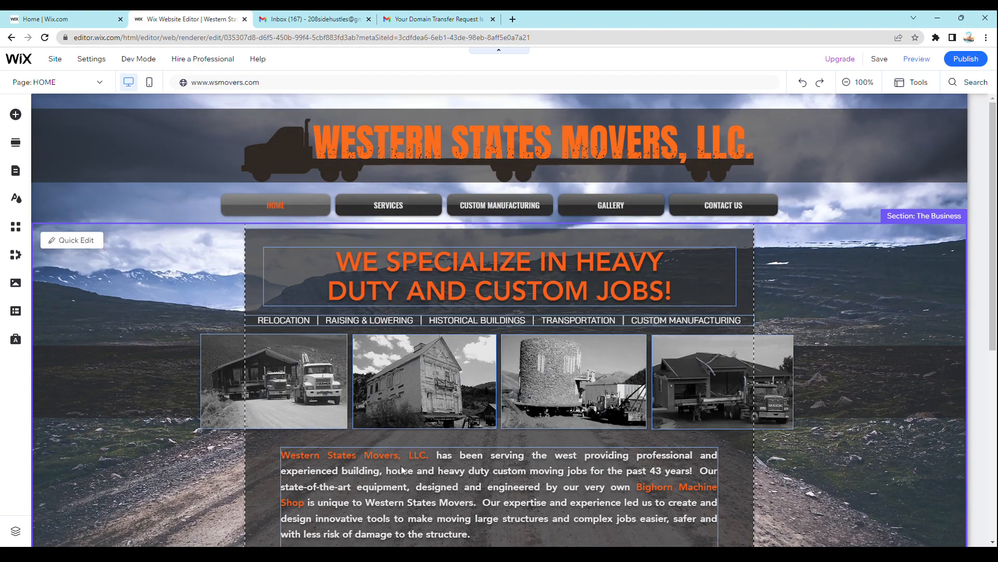
- Open the "WE SPECIALIZE IN HEAVY DUTY AND CUSTOM JOBS!" headline for editing and add "HI!" after "HEAVY"
click(450, 261)
double_click(447, 258)
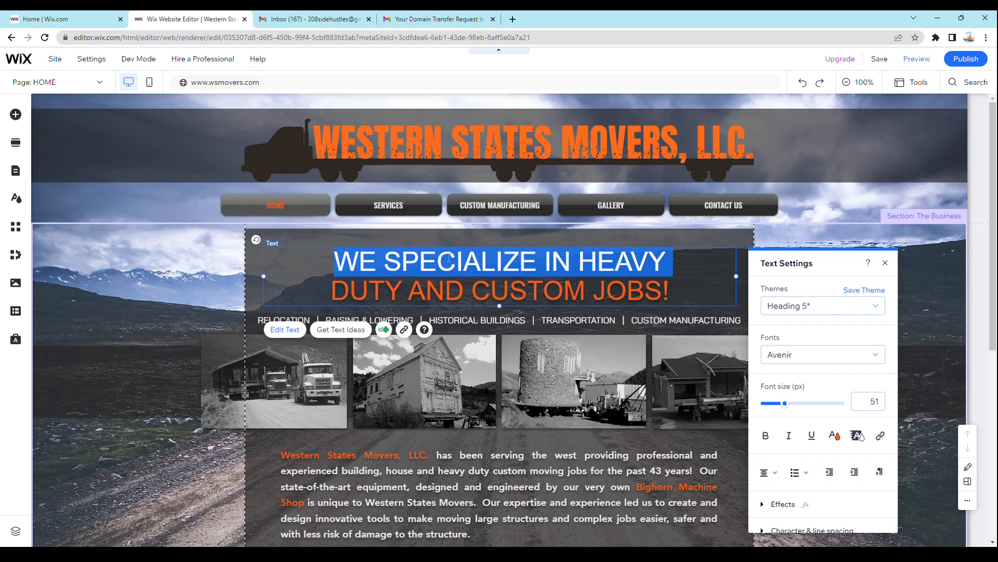
drag(321, 253, 686, 254)
click(702, 286)
drag(703, 287, 344, 266)
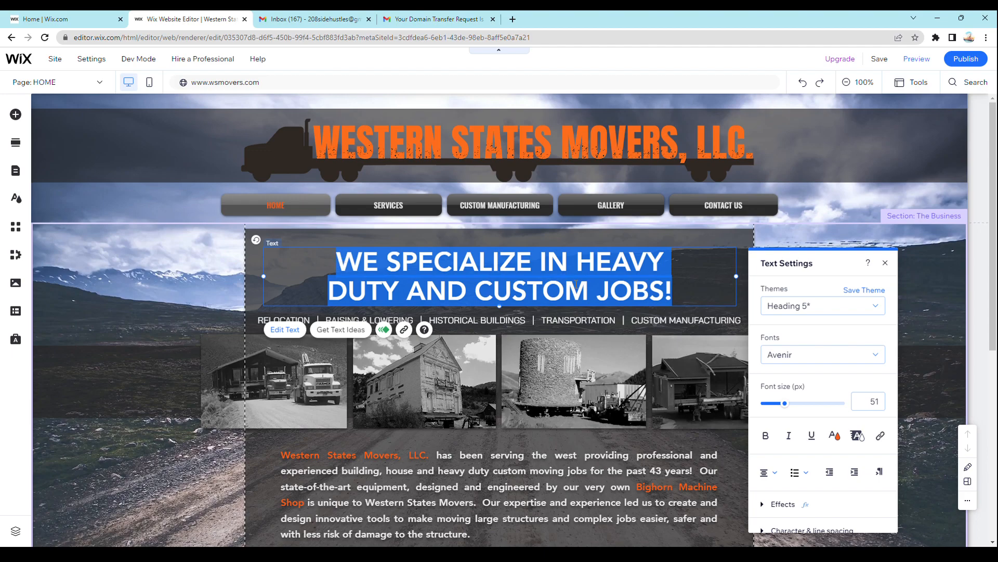
click(596, 265)
click(698, 256)
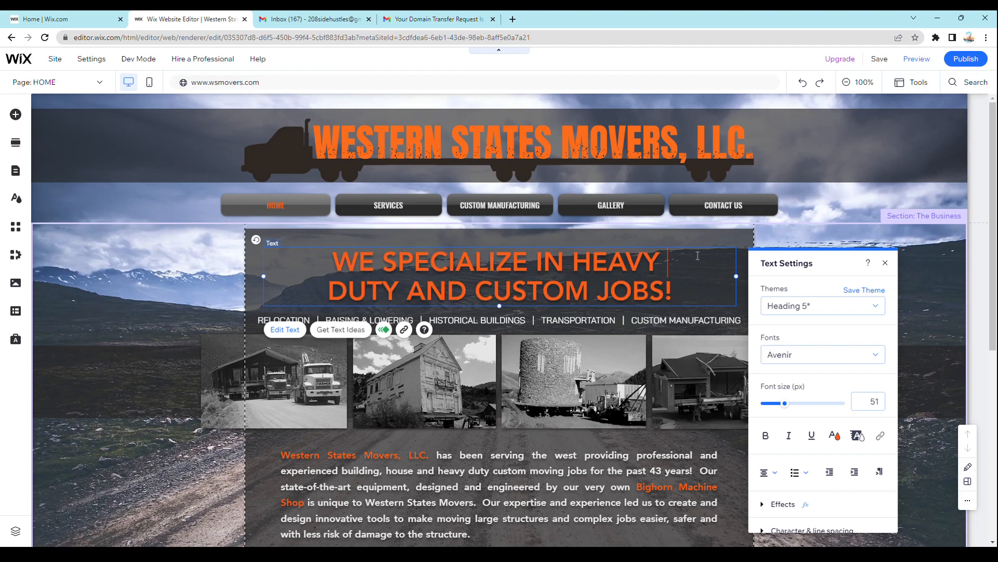
text(HI!)
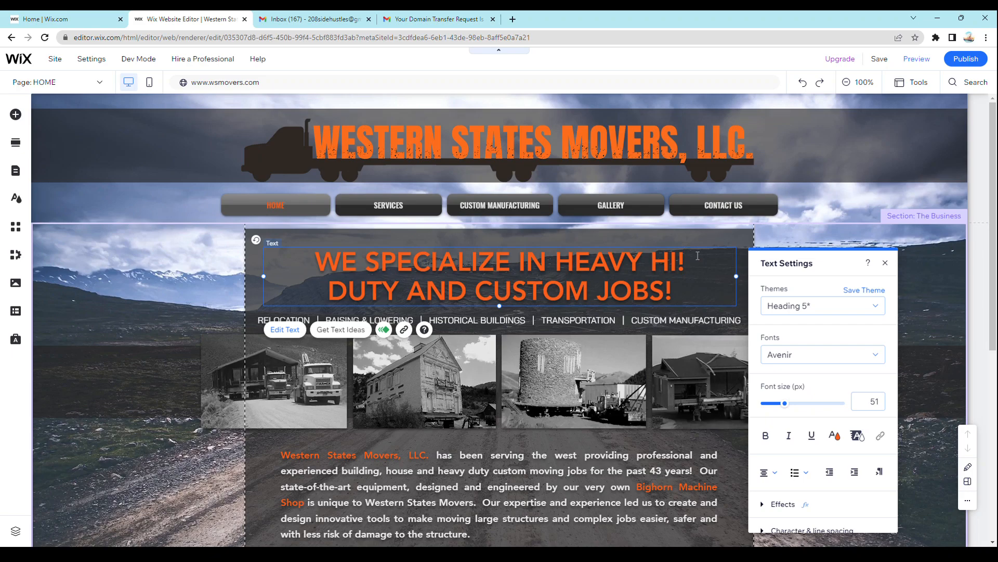
- Delete the added "HI!" from the first line of the headline
key(BackSpace)
key(BackSpace)
key(BackSpace)
key(BackSpace)
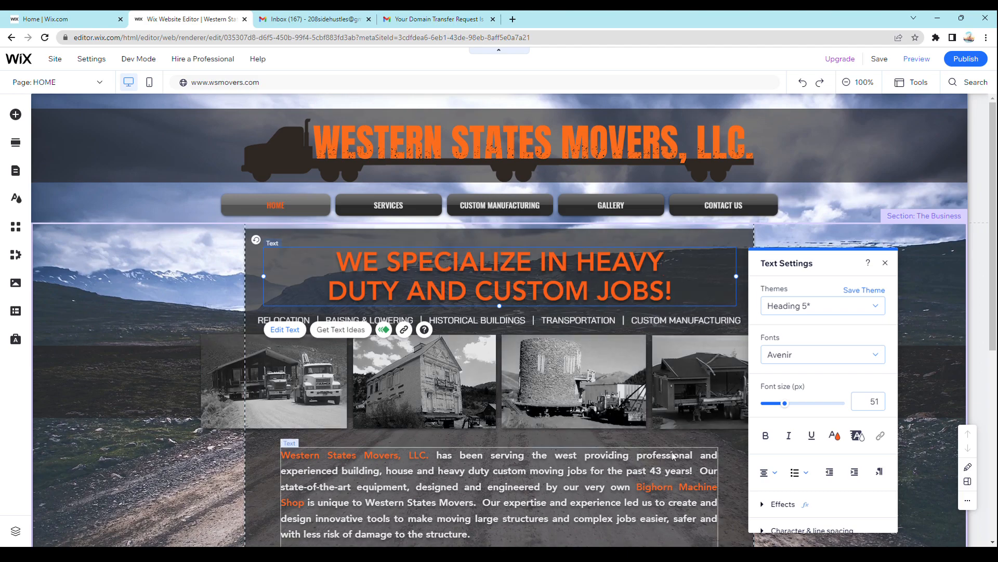
- Look over the available fonts and text effects for the headline, and close its text settings
click(876, 355)
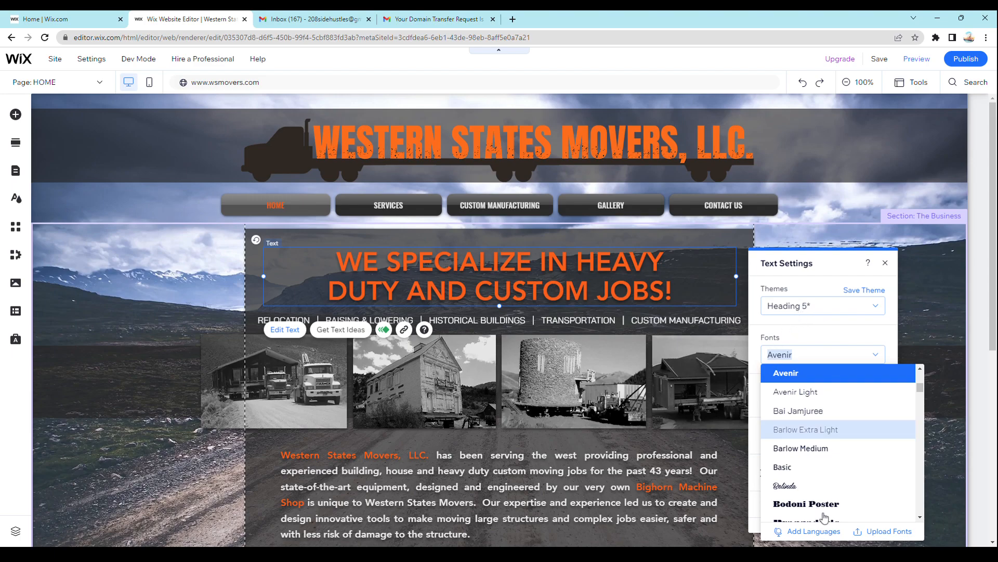
click(832, 333)
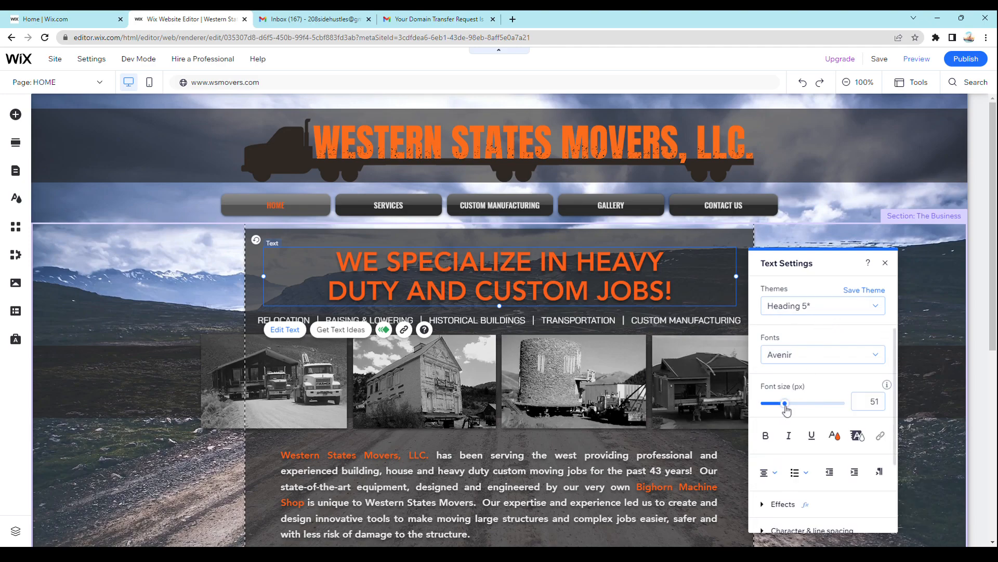
scroll(796, 424, down, 2)
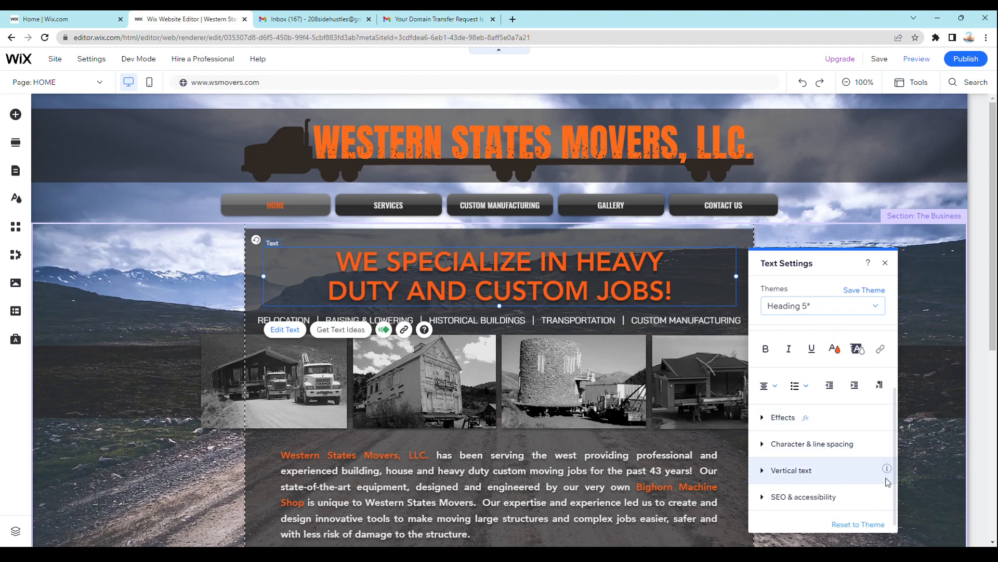
click(765, 419)
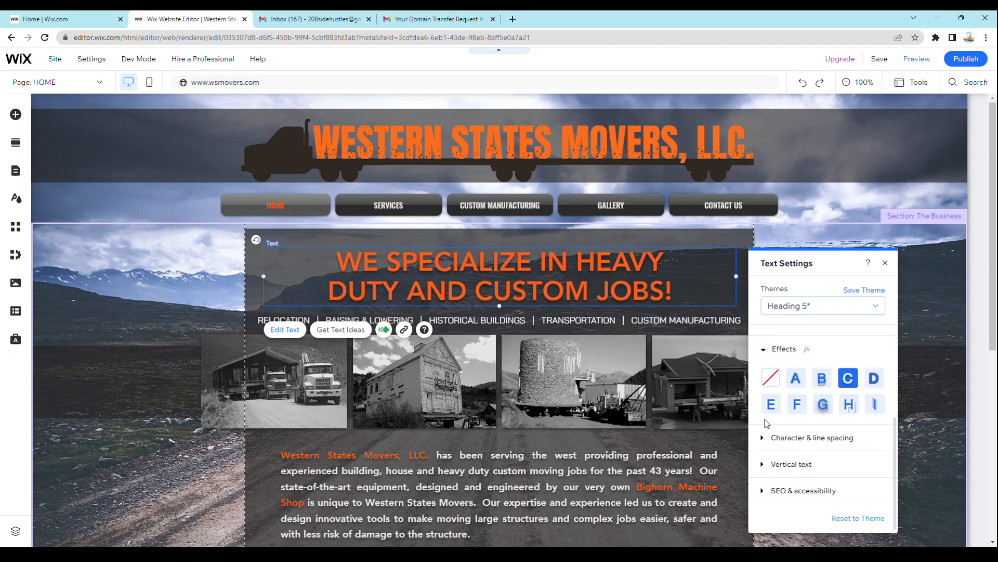
click(764, 349)
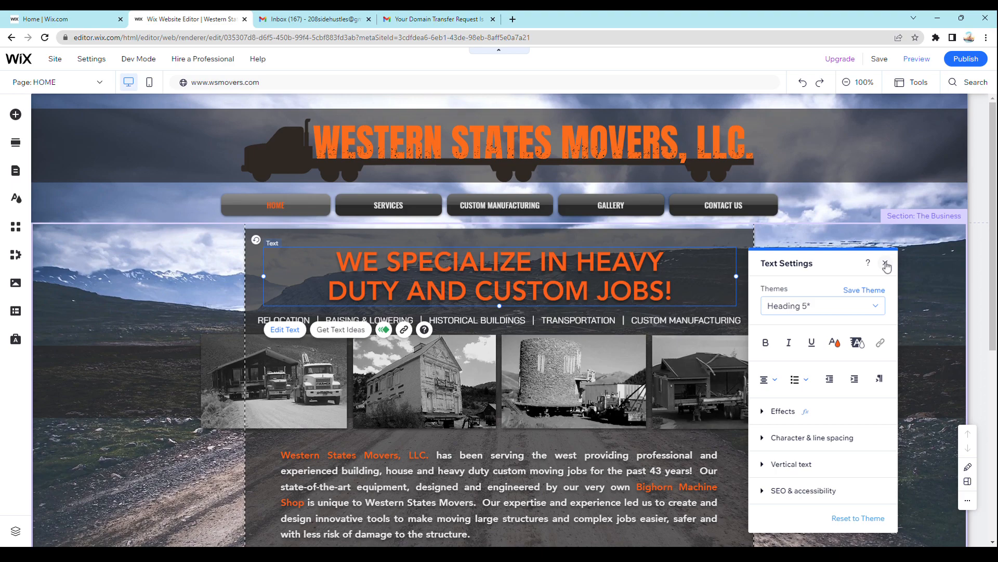
click(886, 264)
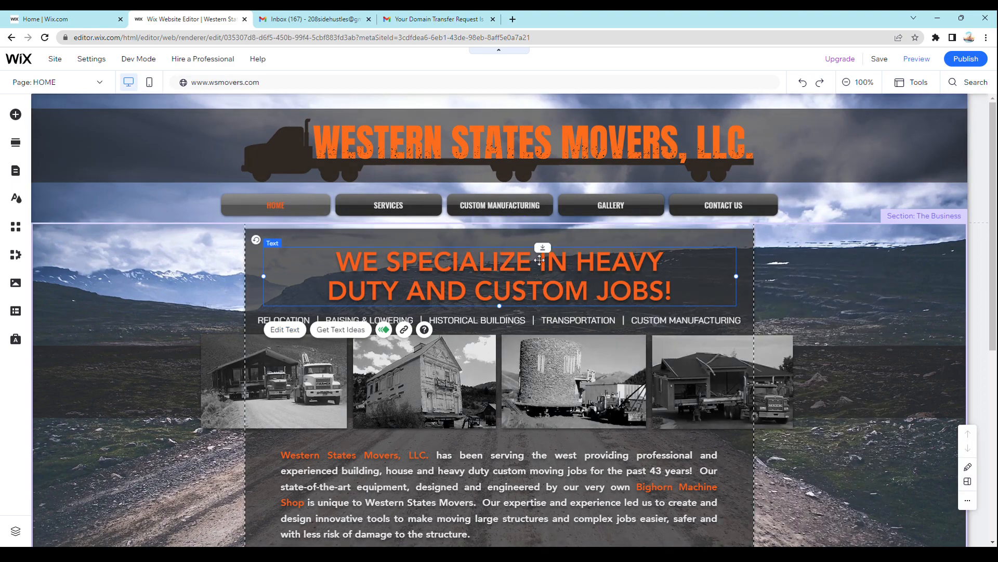
- Open the company description paragraph below the photos for editing and look over its text and settings
click(568, 460)
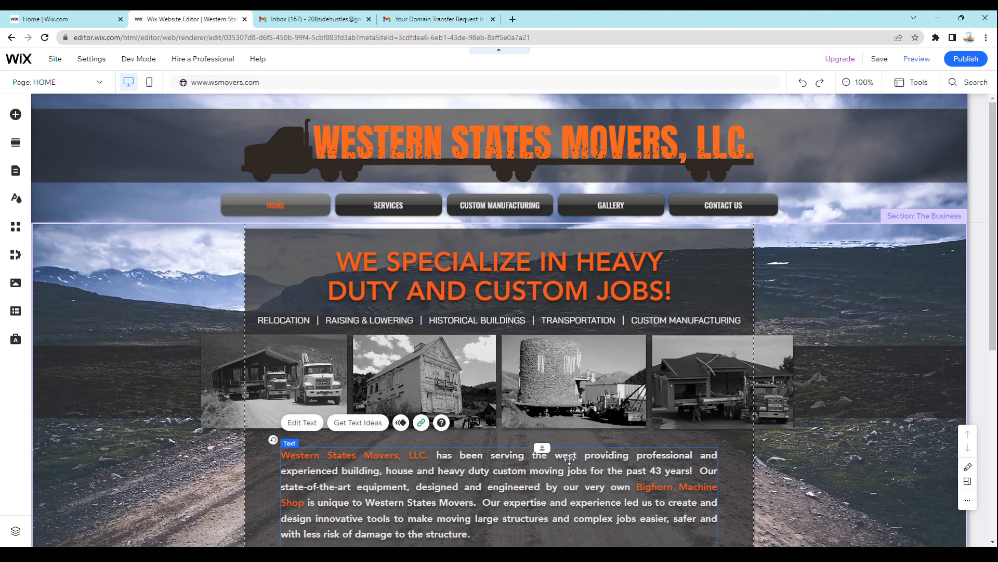
double_click(528, 466)
triple_click(528, 468)
click(537, 470)
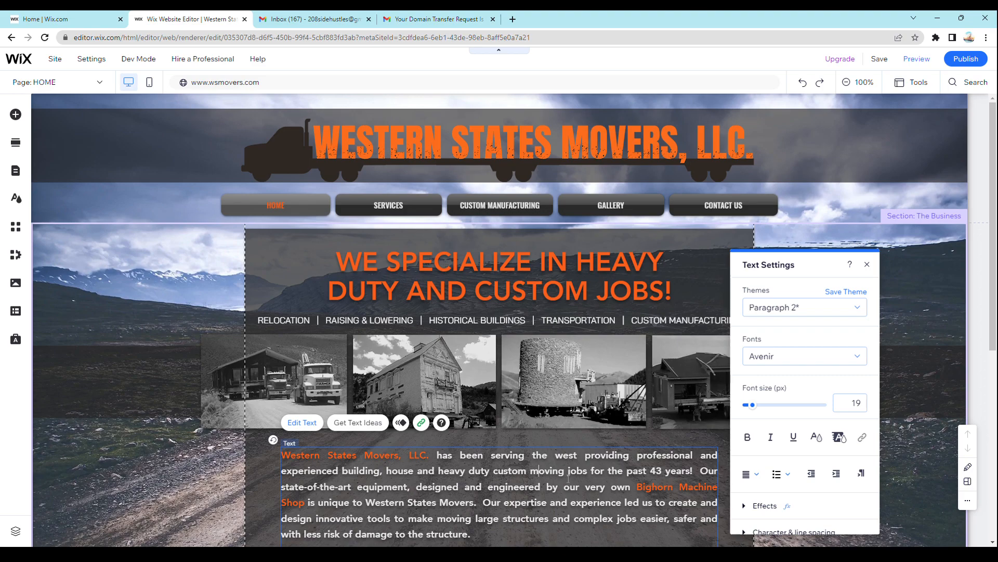
scroll(354, 364, down, 3)
scroll(354, 348, up, 1)
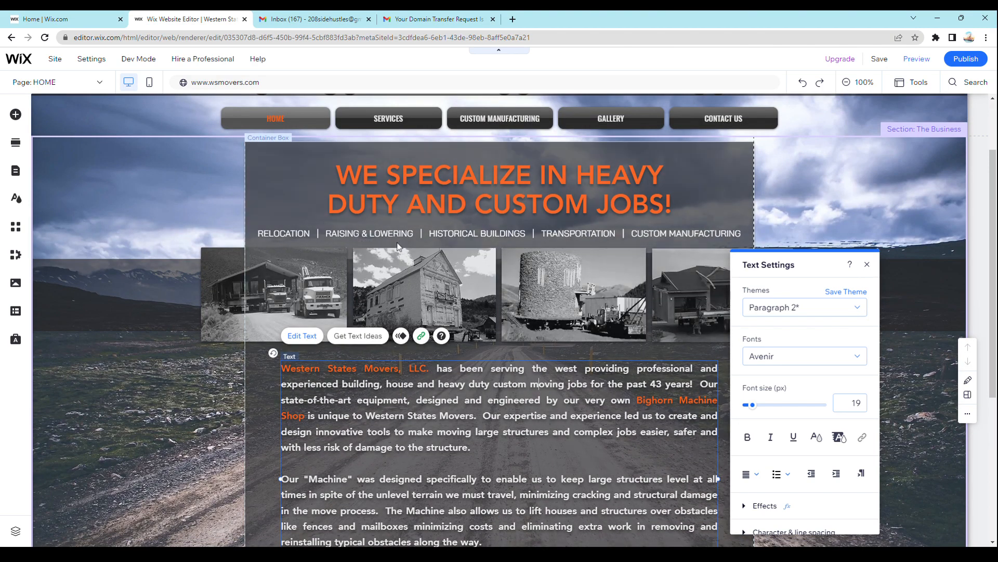
- Select the individual photos in the row below the headline to inspect their editing options
click(387, 284)
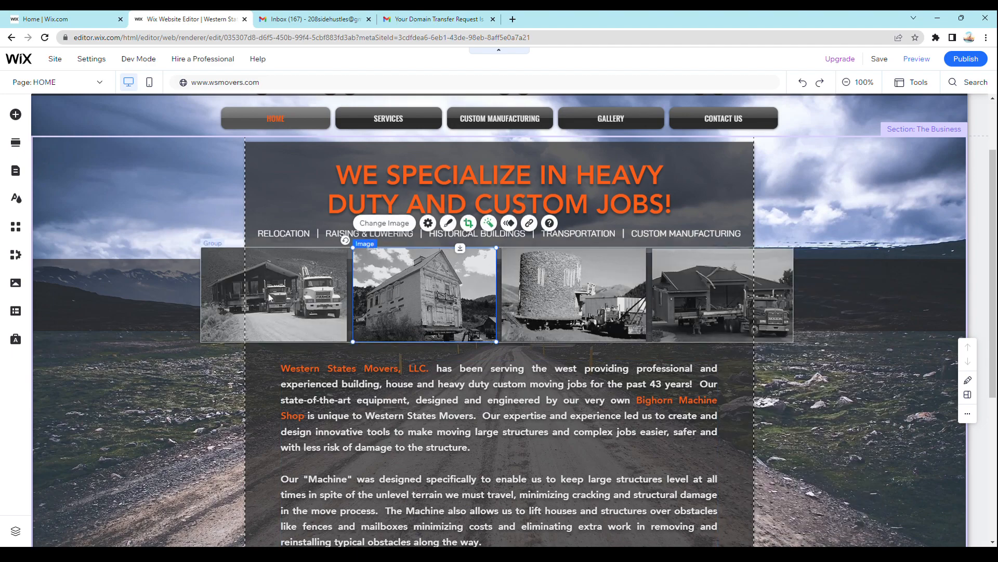
click(268, 293)
click(387, 296)
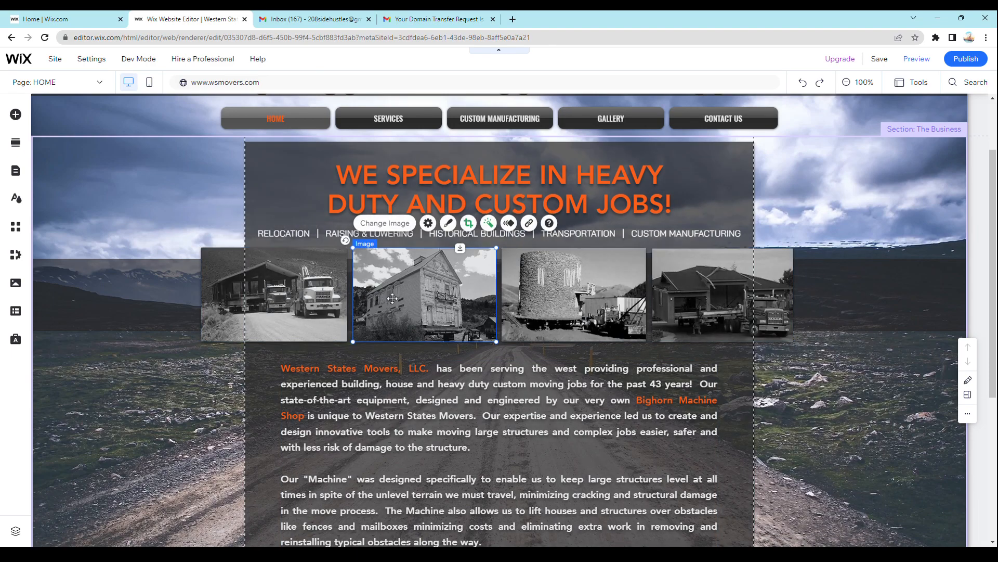
click(554, 309)
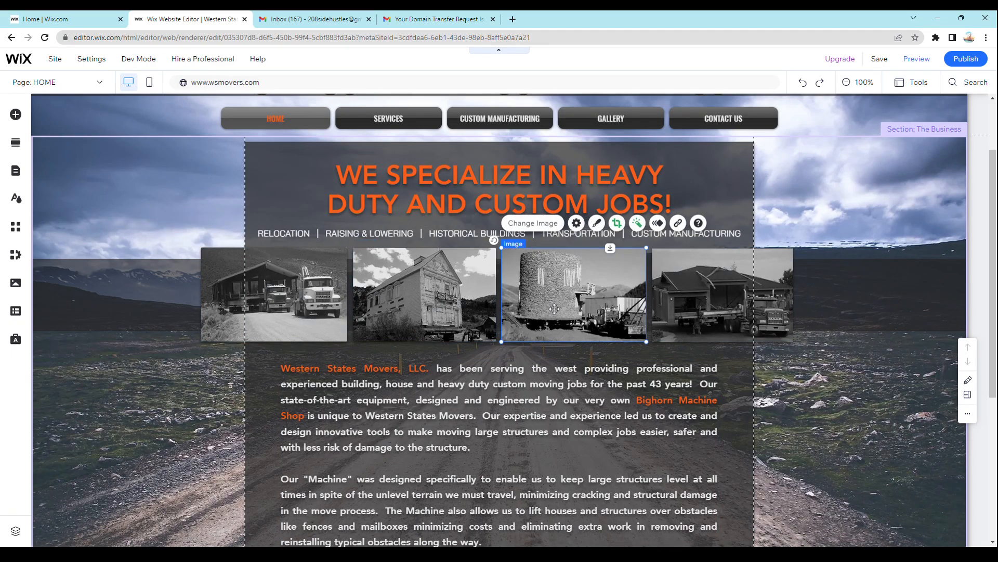
click(688, 306)
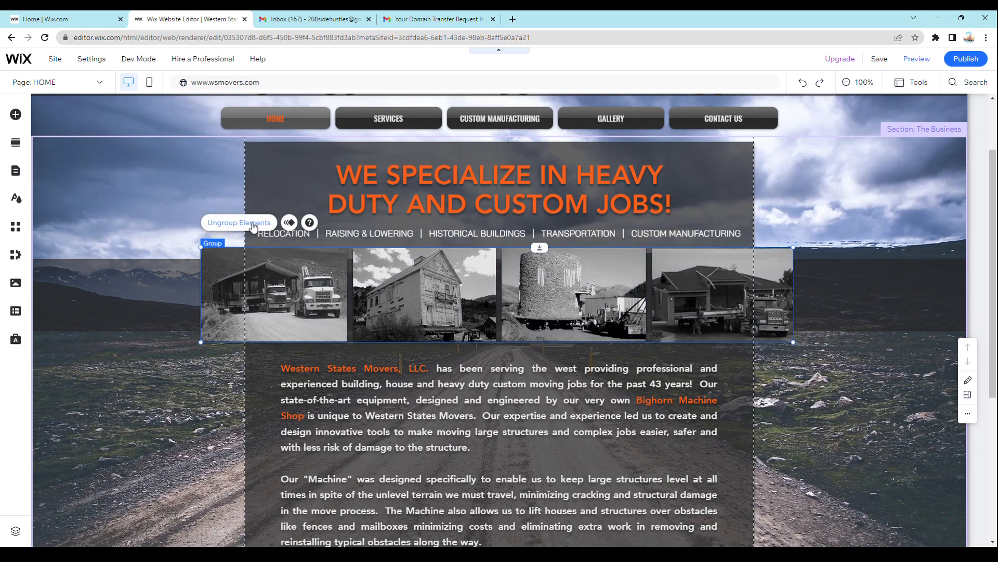
- Open the image replacement dialog for the second photo in the row and browse the folders and pictures in Site Files
click(428, 297)
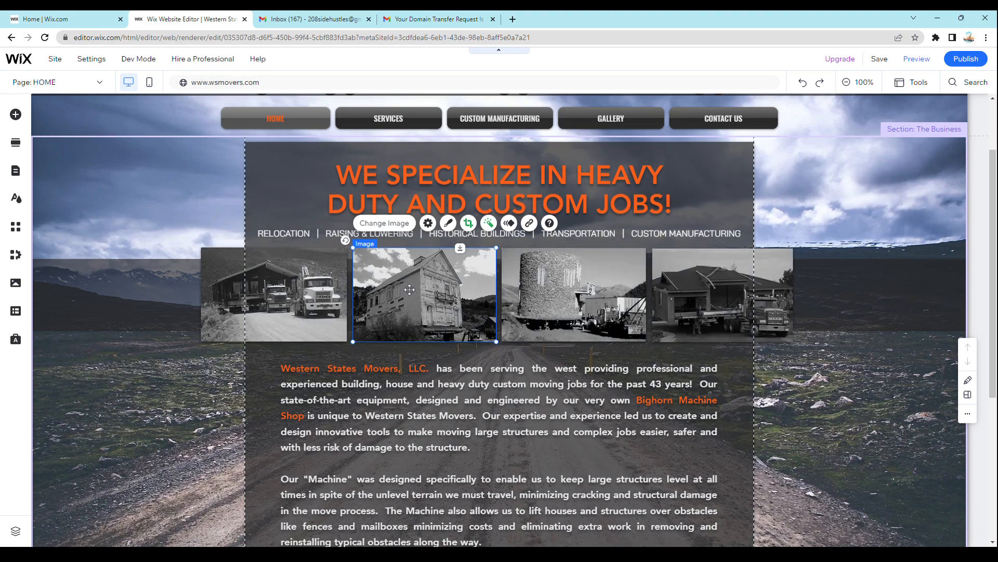
click(404, 225)
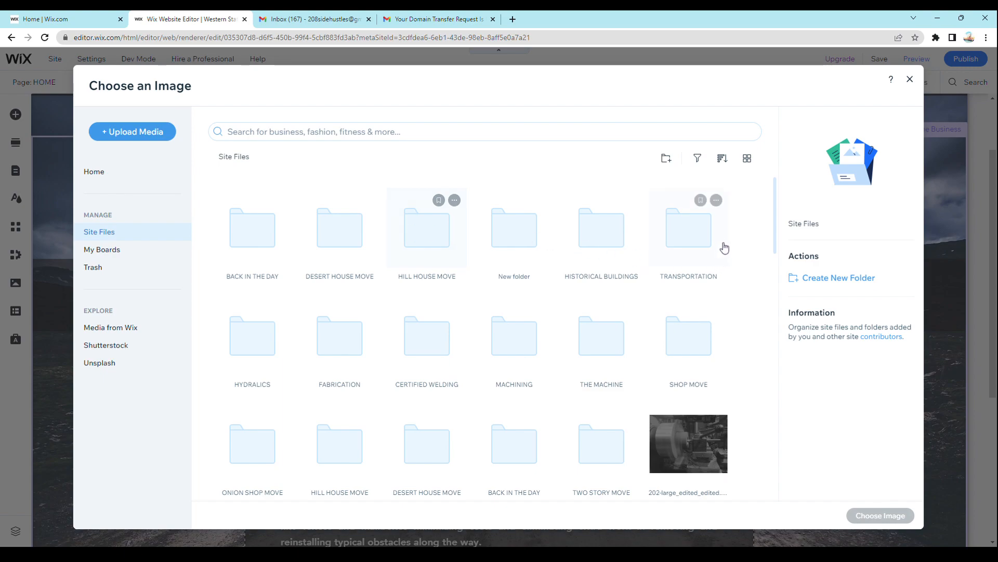
scroll(224, 448, down, 3)
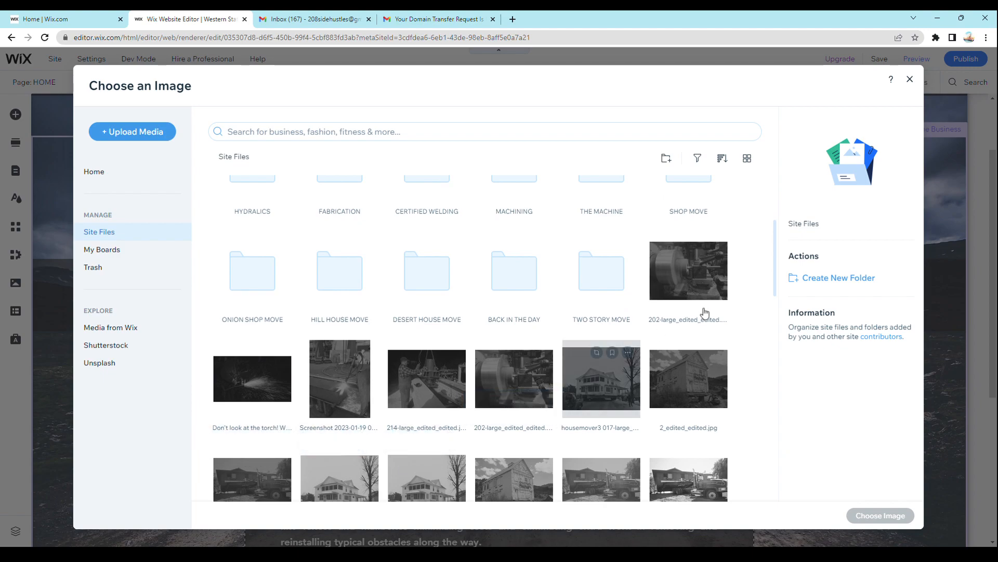
scroll(749, 302, down, 2)
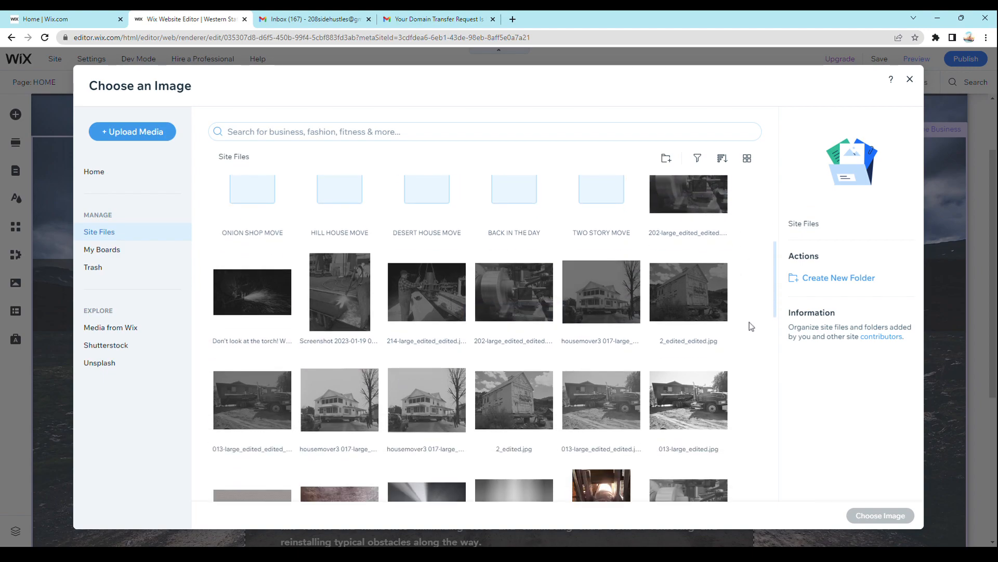
scroll(244, 401, down, 6)
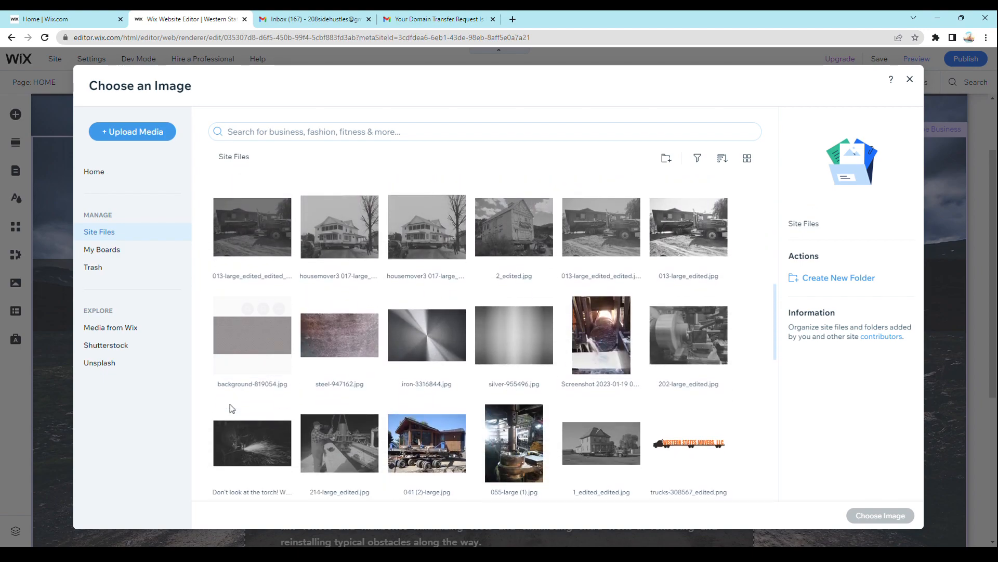
scroll(233, 401, up, 2)
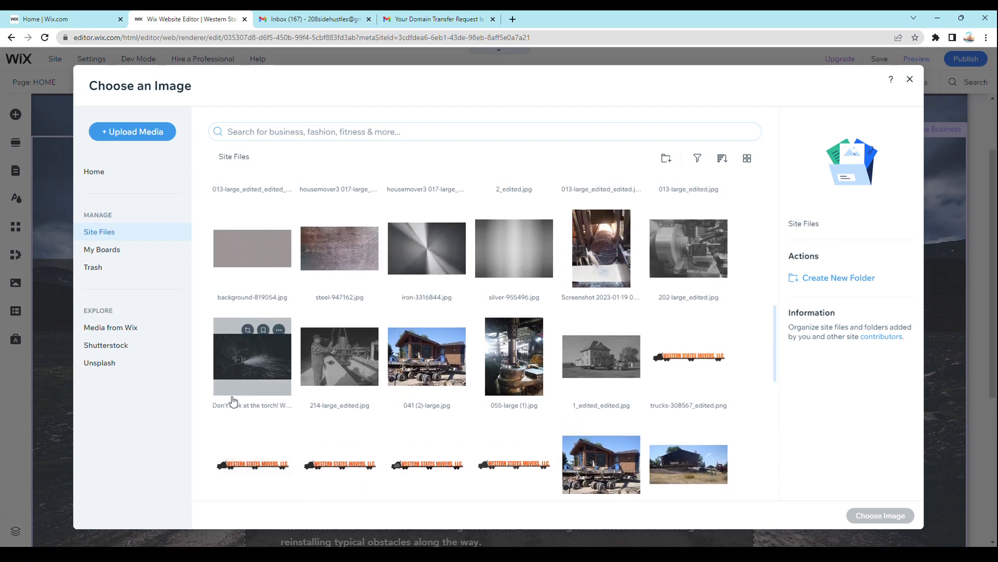
scroll(744, 305, down, 2)
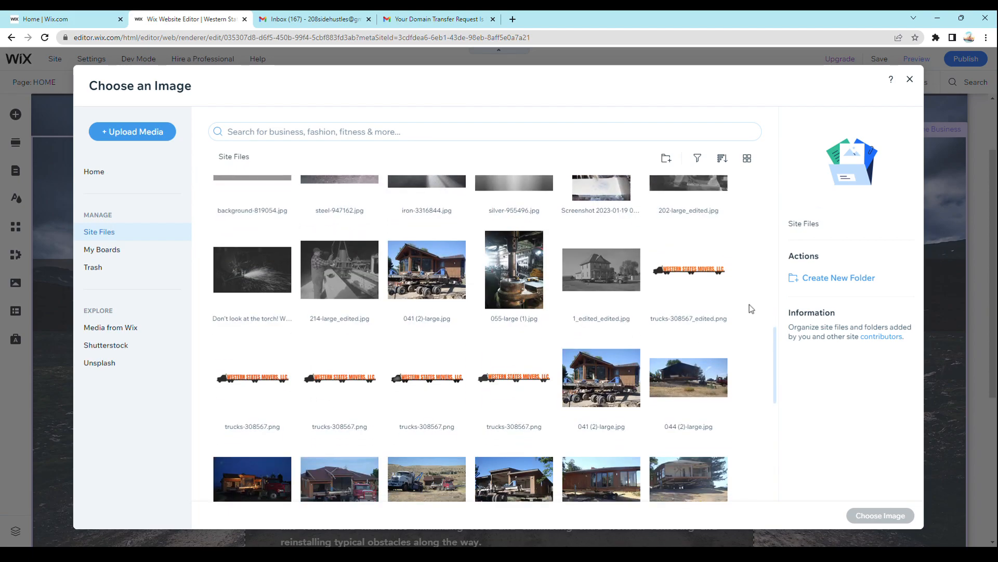
scroll(762, 385, down, 4)
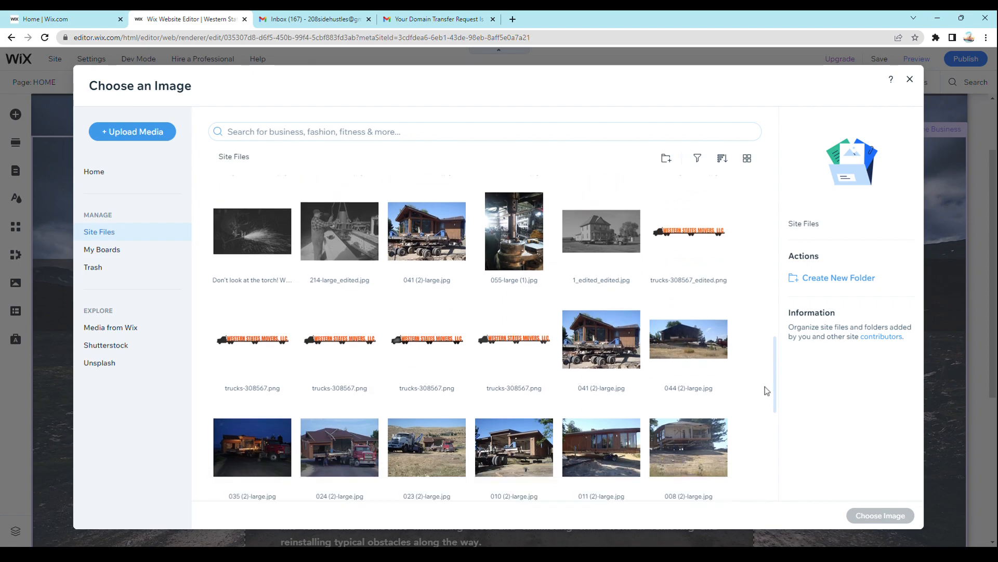
scroll(761, 382, up, 6)
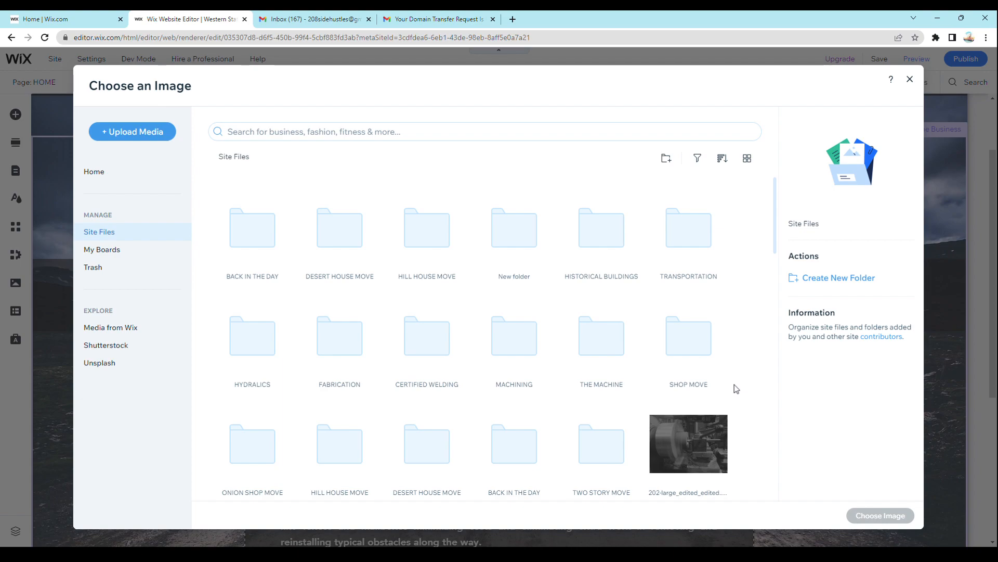
- Replace the second photo with DSC00582-large.jpg from the DESERT HOUSE MOVE folder
click(346, 233)
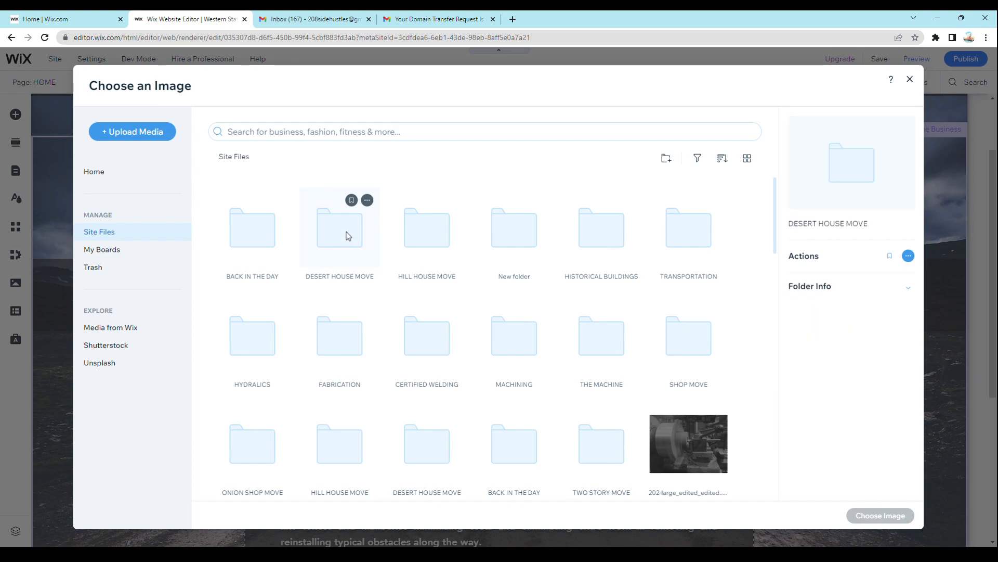
double_click(339, 244)
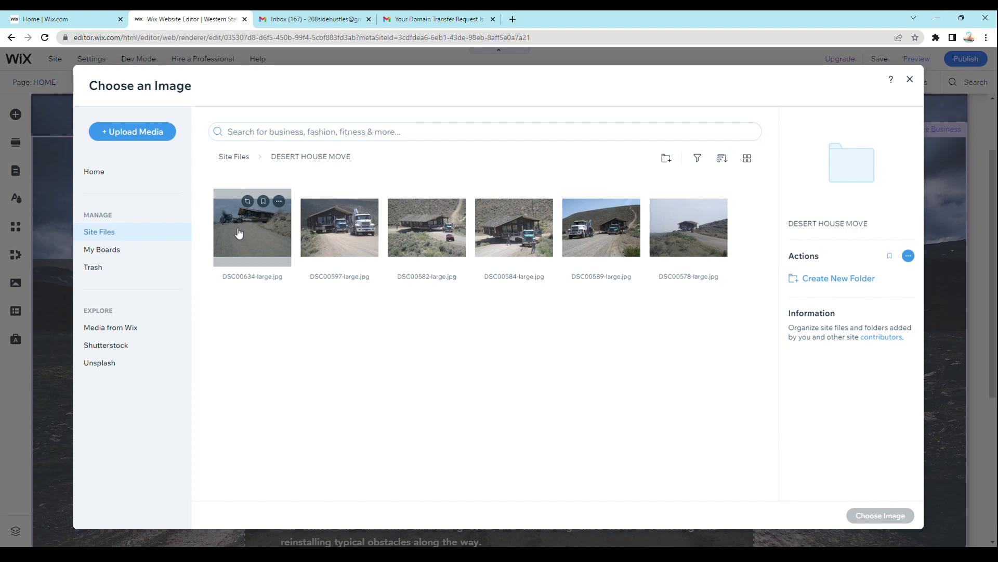
click(259, 244)
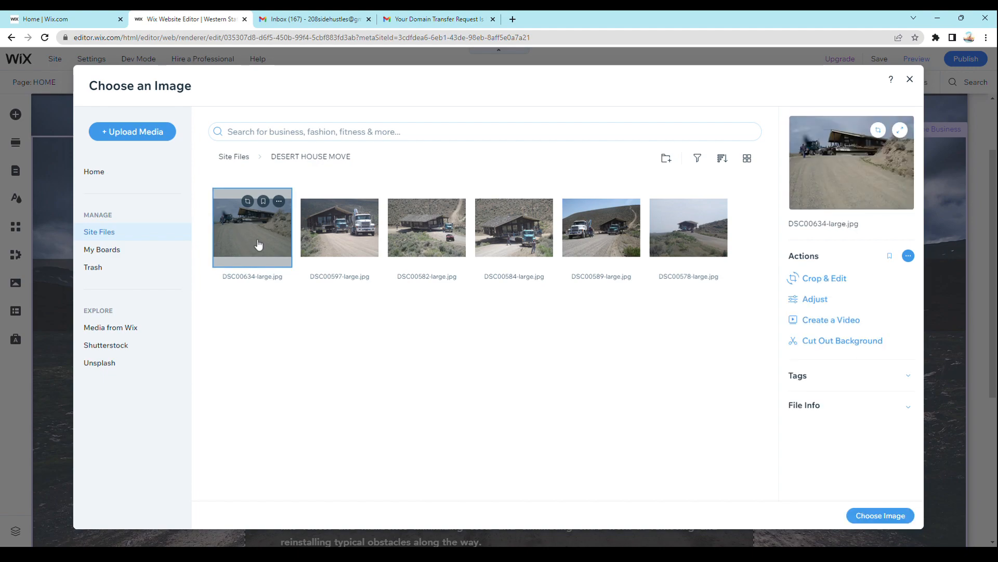
click(416, 242)
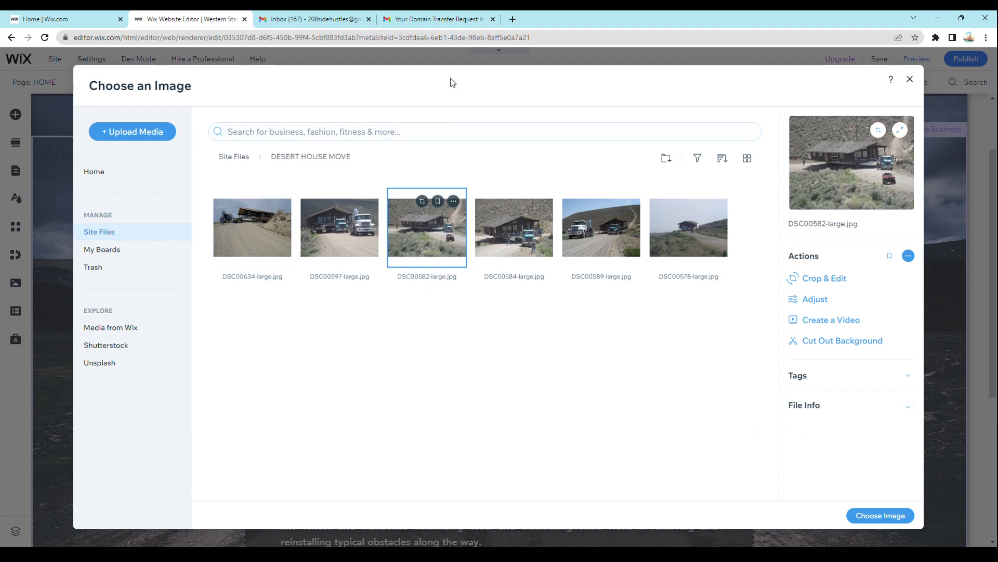
click(868, 516)
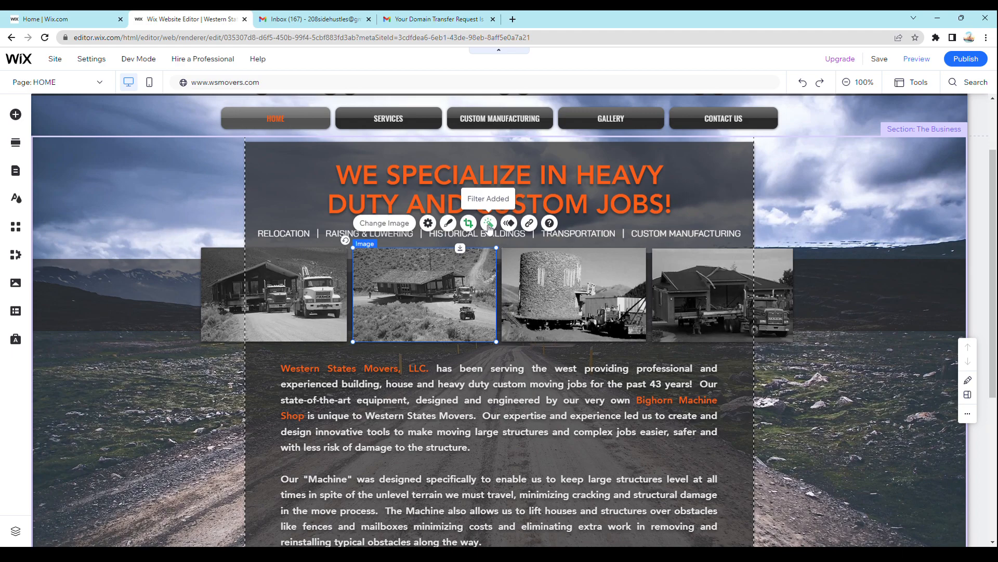
- Look through the available filters for the second photo, from Kennedy down to Lucille, and leave the applied filter as is
click(489, 224)
click(489, 223)
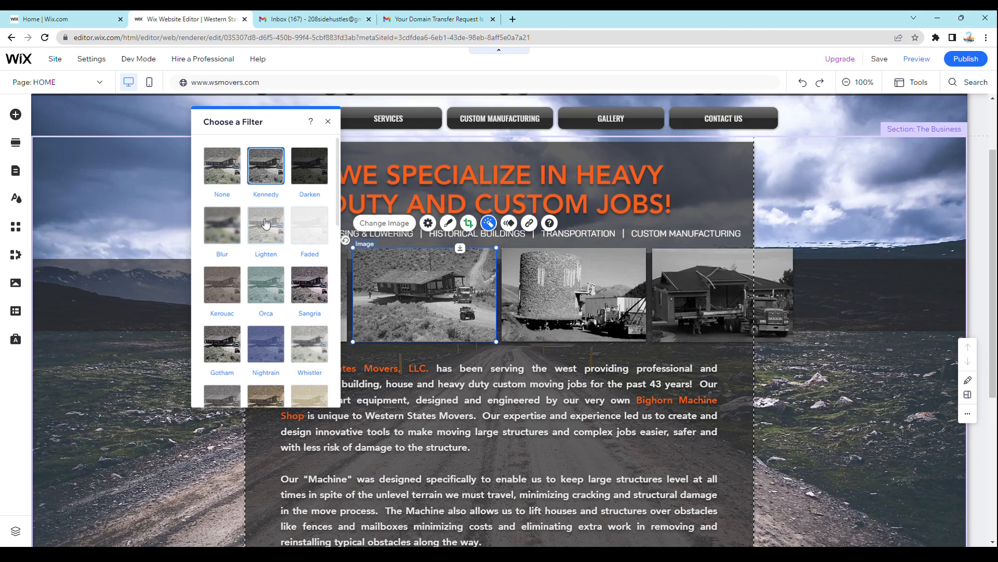
scroll(267, 346, down, 2)
scroll(267, 349, down, 6)
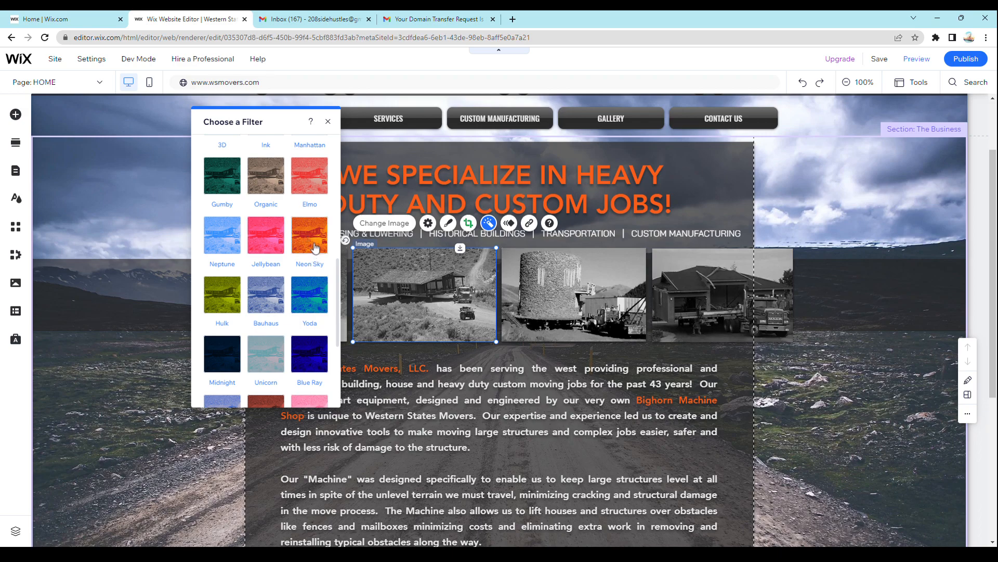
scroll(315, 248, down, 4)
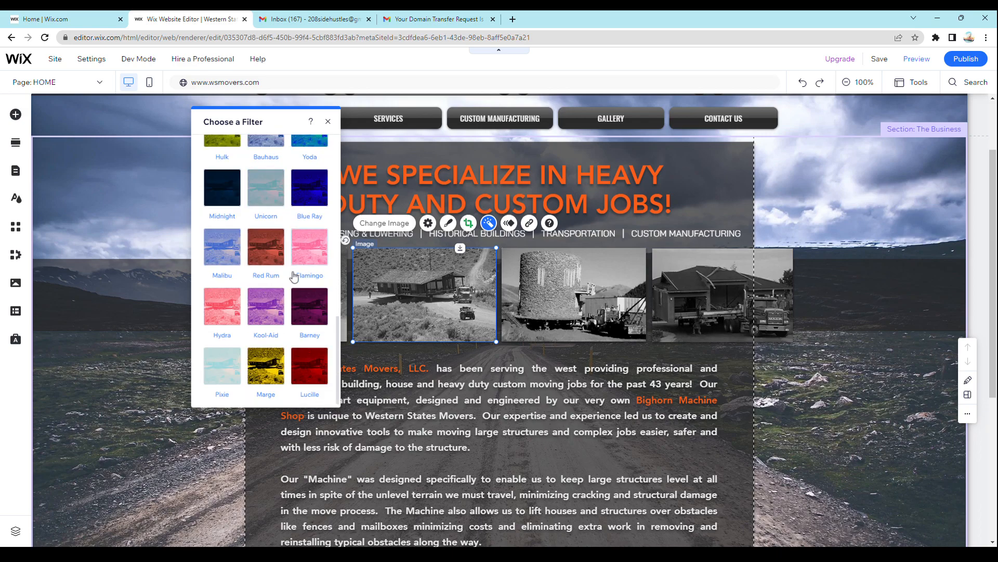
click(328, 121)
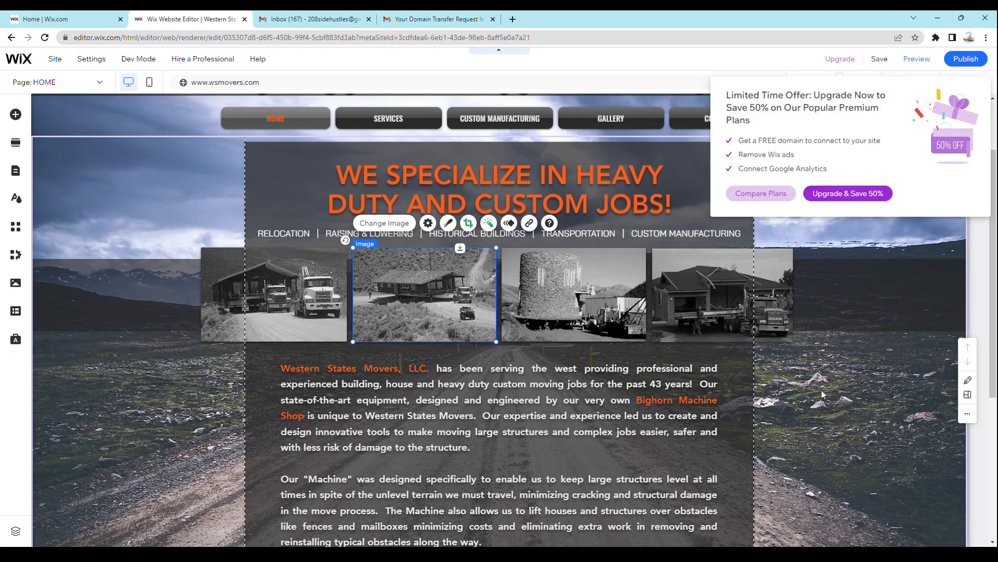
- Undo the replacement of the second photo, view the live wsmovers.com home page, and return to the site editor
click(708, 61)
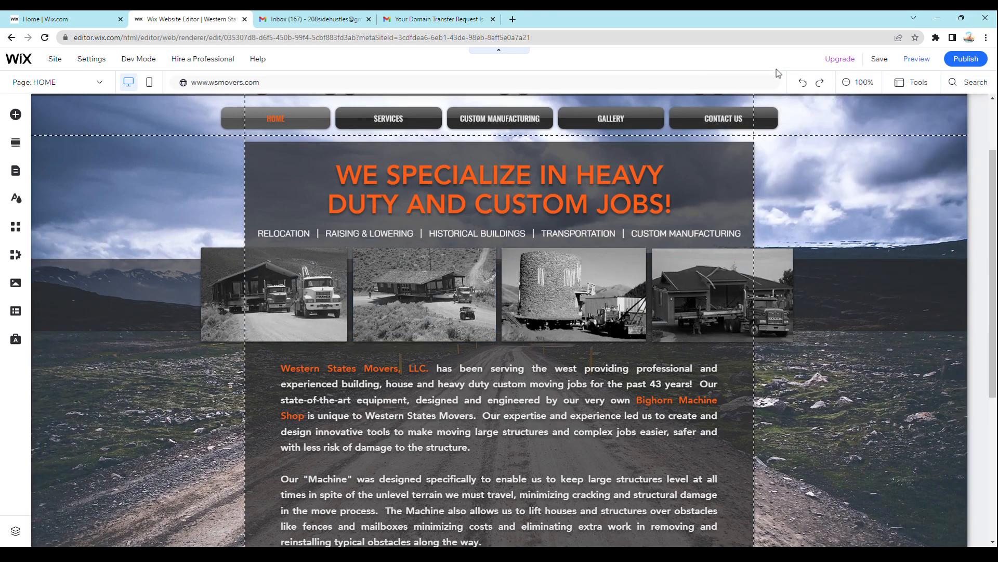
click(802, 84)
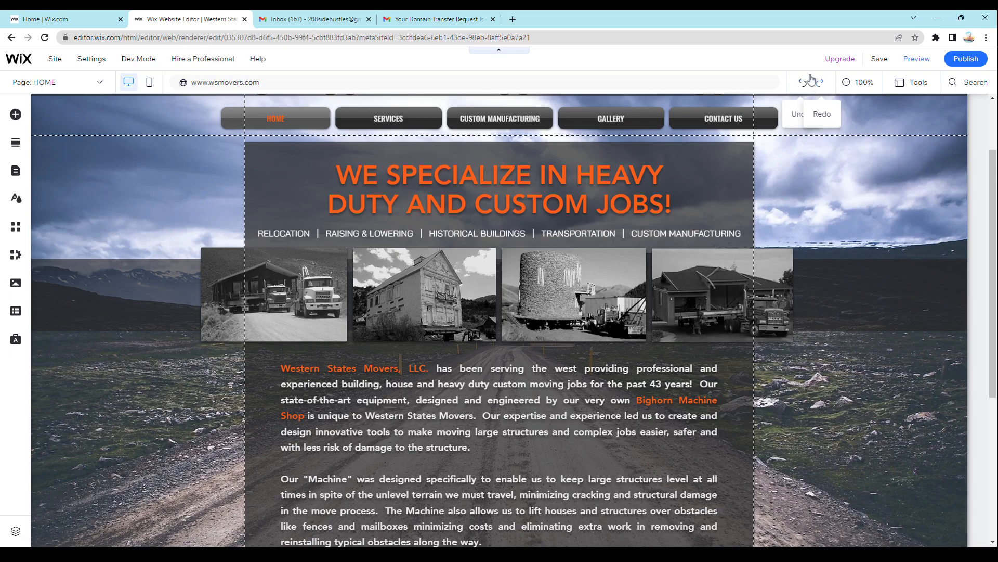
click(567, 80)
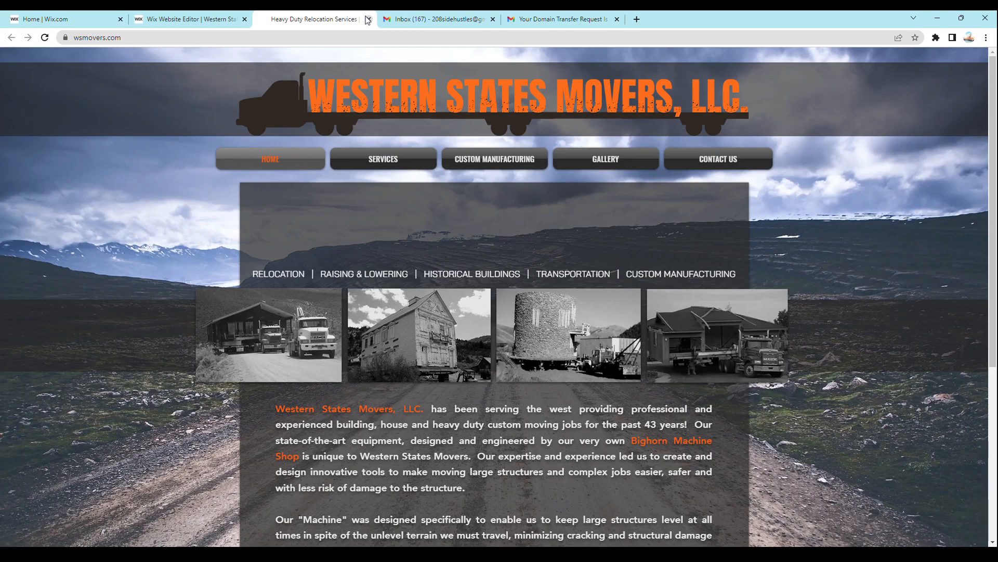
click(190, 19)
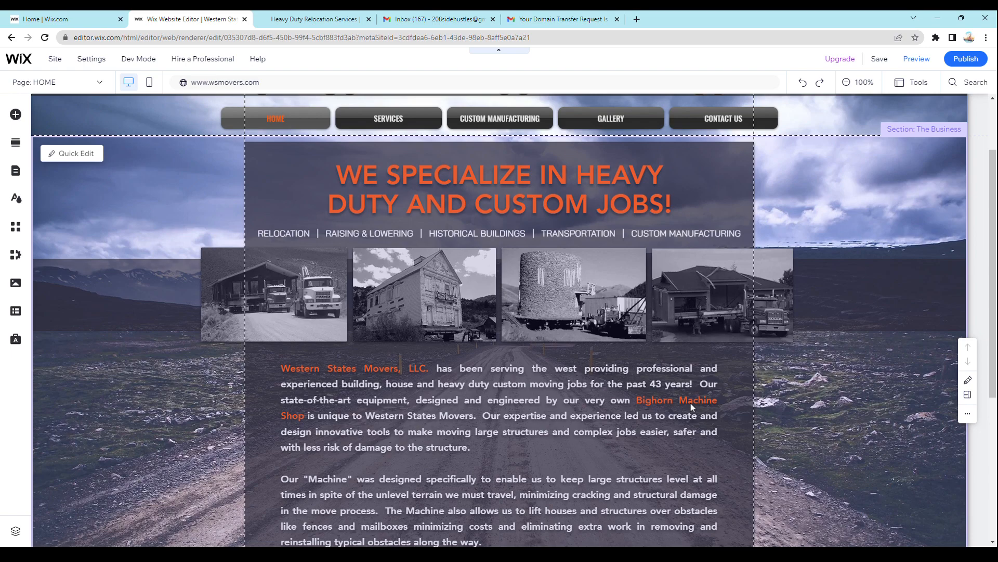
- Open the line of service links below the headline for editing and inspect its text settings
scroll(536, 442, up, 2)
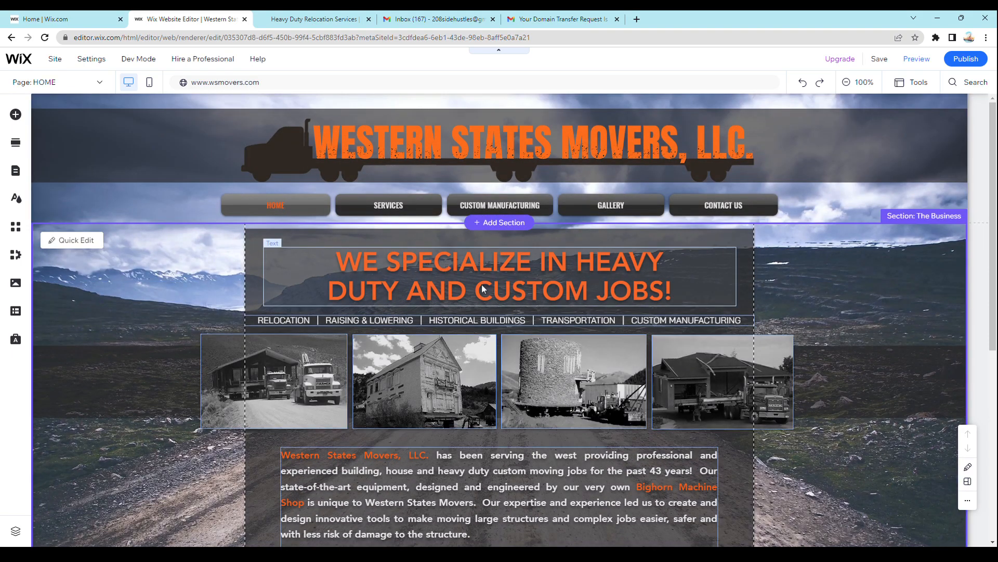
click(500, 322)
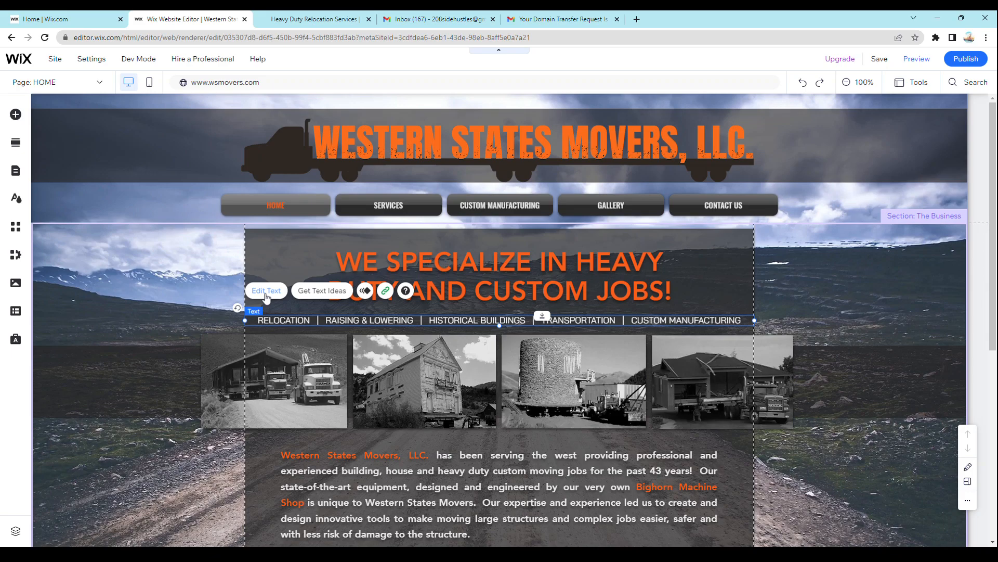
double_click(354, 318)
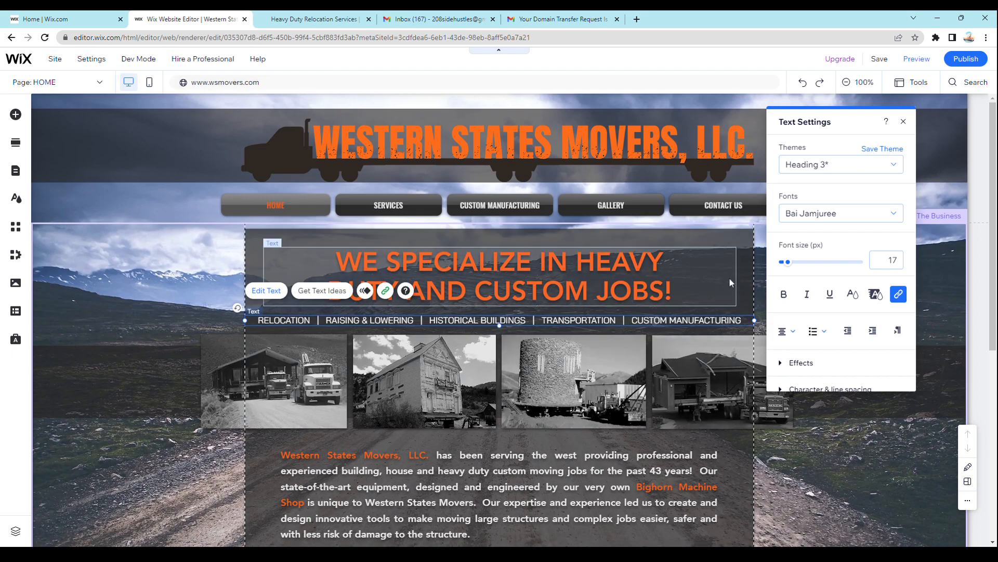
click(746, 244)
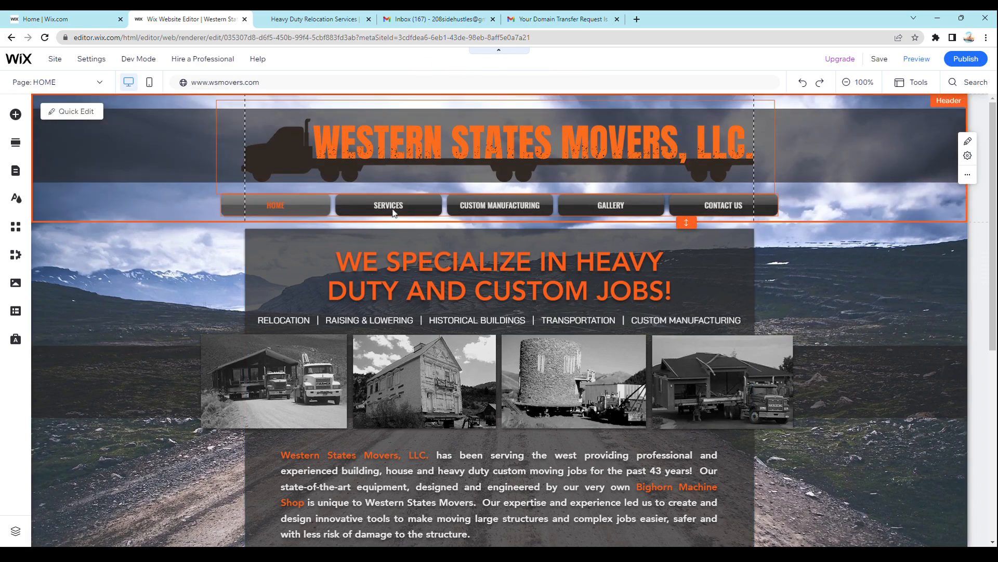
- Open the header navigation menu for management and review the site's full list of pages and subpages
click(307, 213)
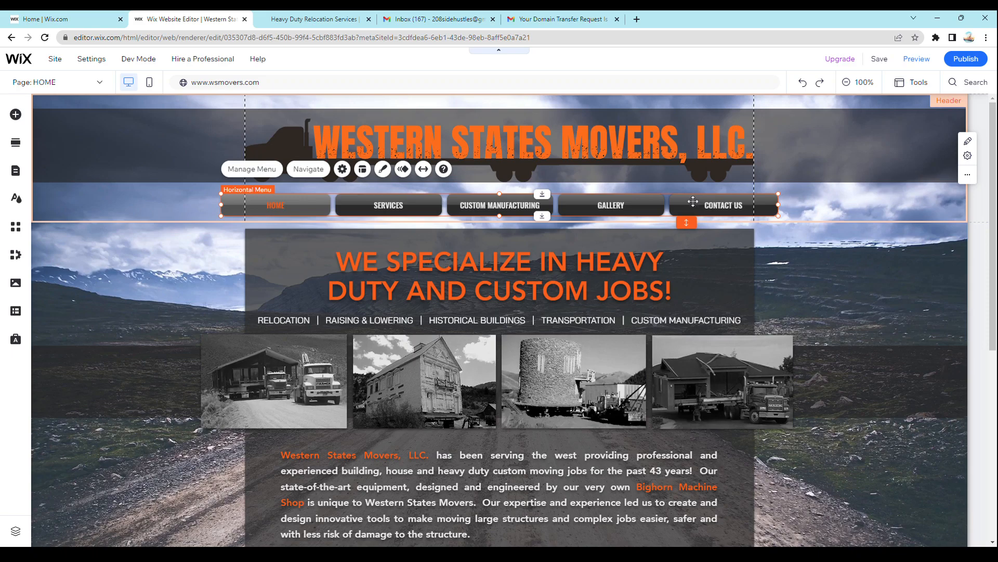
click(251, 170)
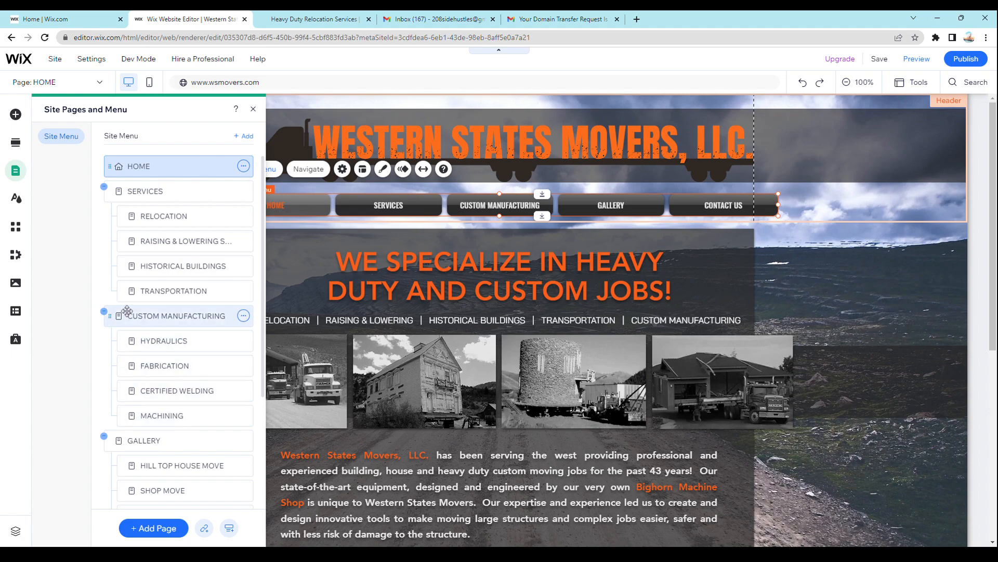
scroll(114, 312, down, 2)
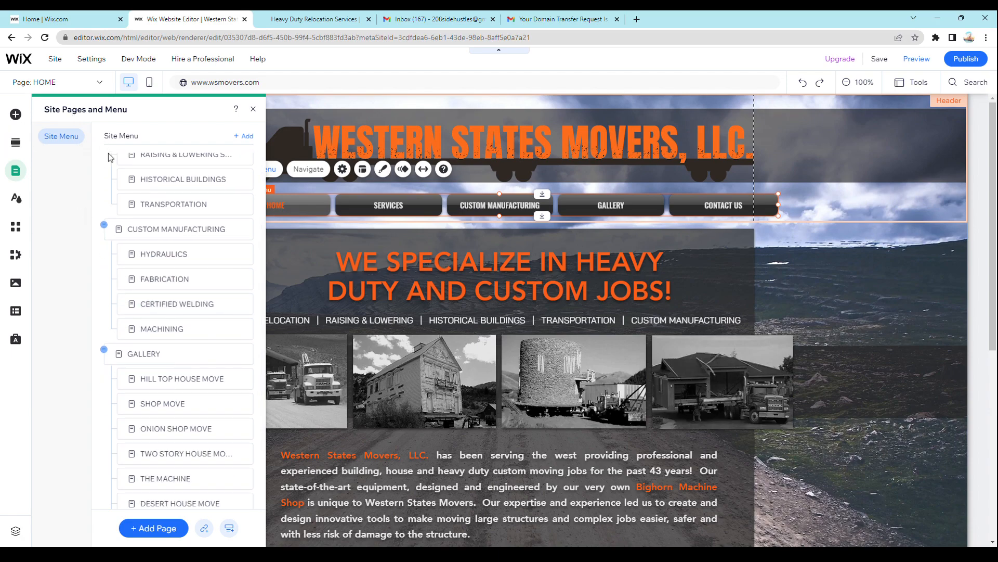
scroll(149, 384, down, 2)
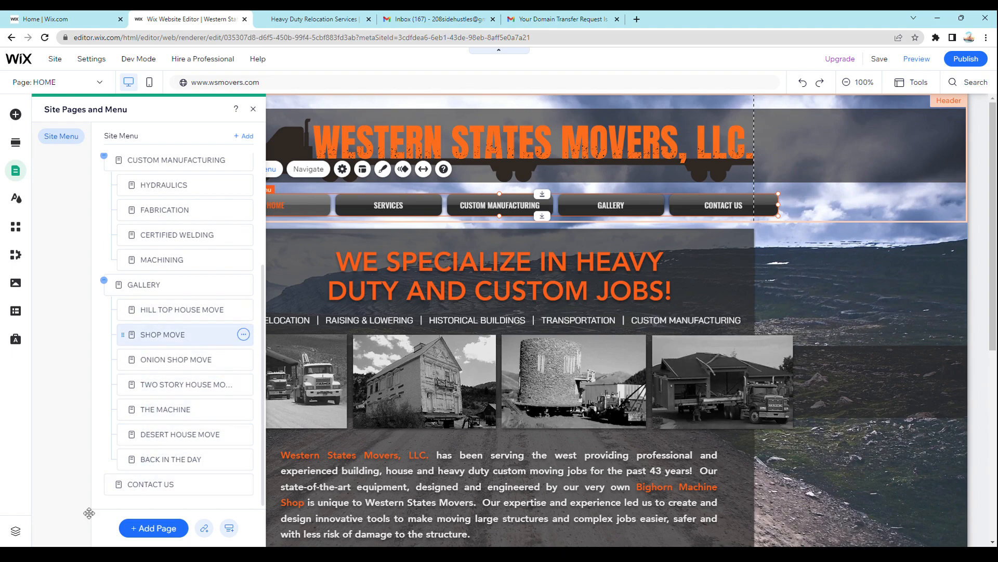
- Open THE MACHINE page under GALLERY from the site menu list
click(159, 410)
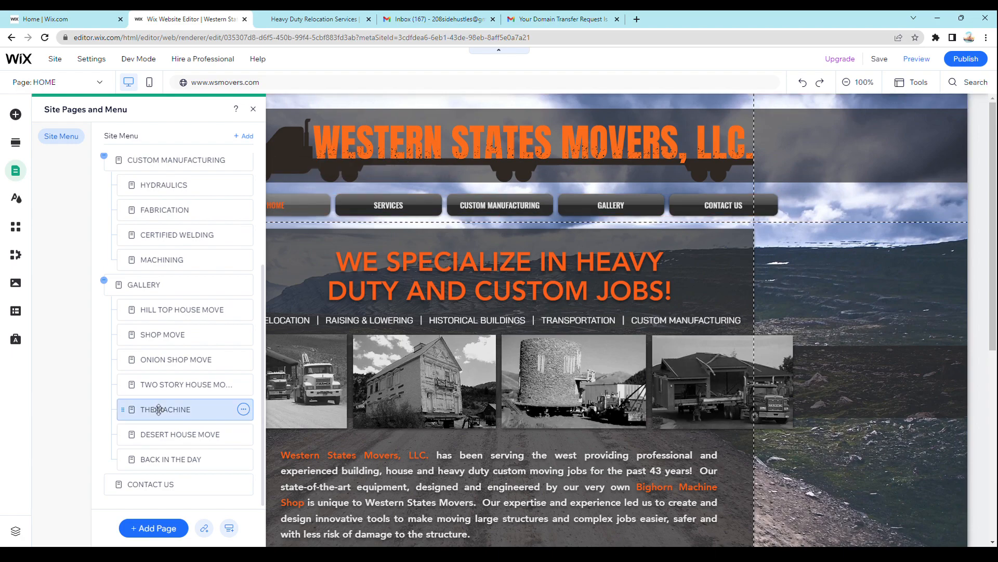
double_click(158, 409)
click(194, 403)
double_click(194, 403)
click(194, 402)
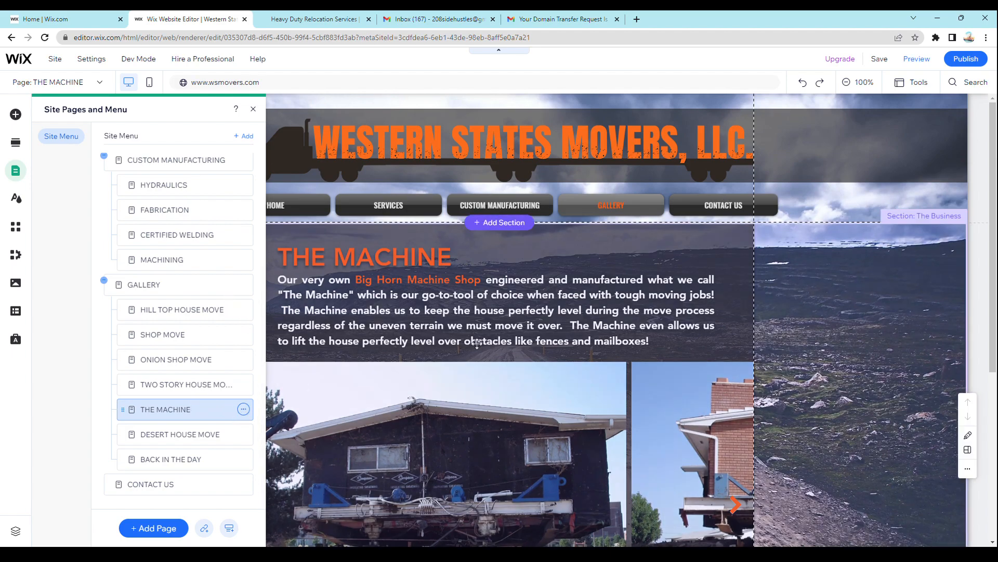
- Show the page options for THE MACHINE, dismiss the page list and look over the page's content
click(244, 412)
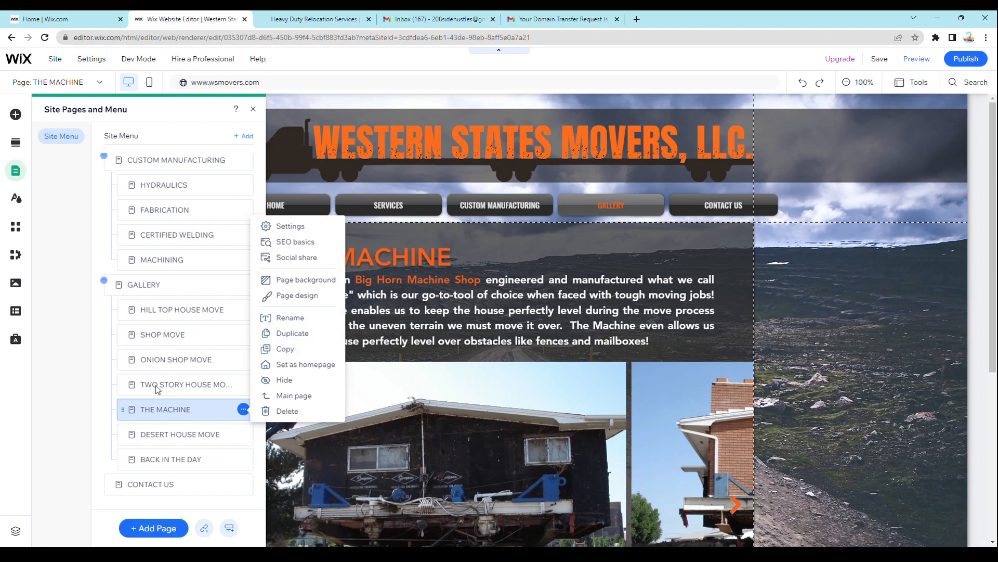
click(198, 410)
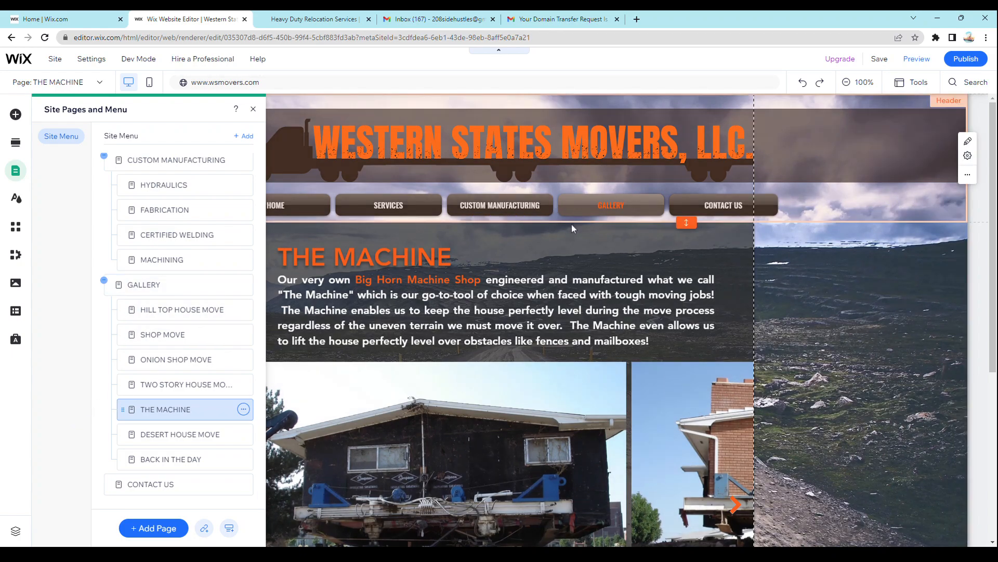
click(571, 262)
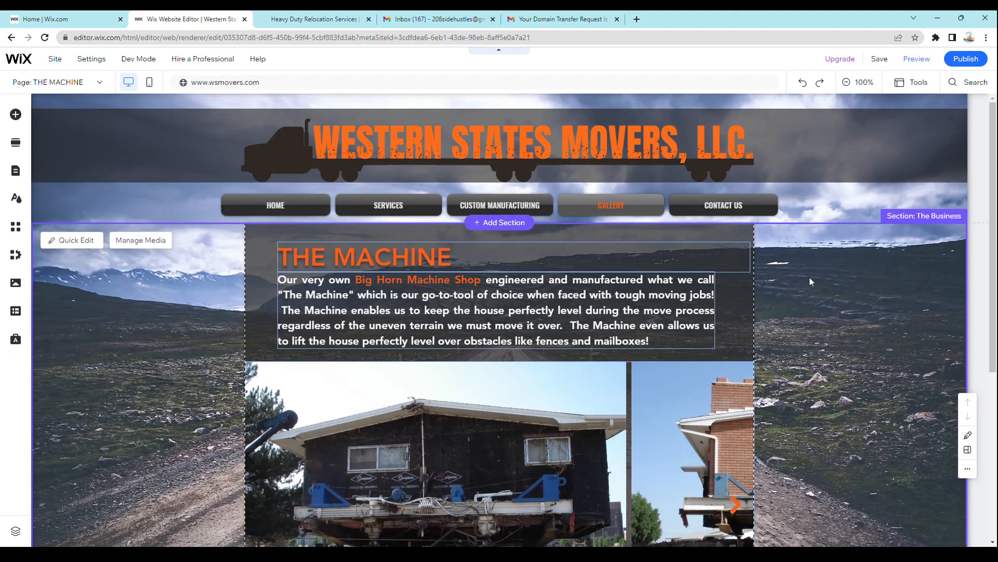
scroll(837, 349, down, 2)
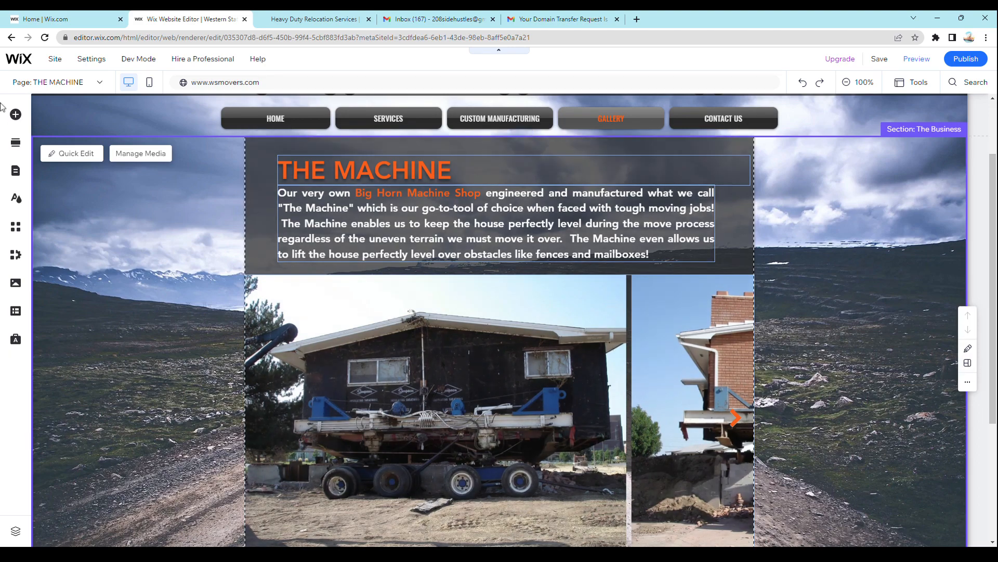
- Reopen the Site Pages and Menu list, review its pages from top to bottom, and close it
click(102, 83)
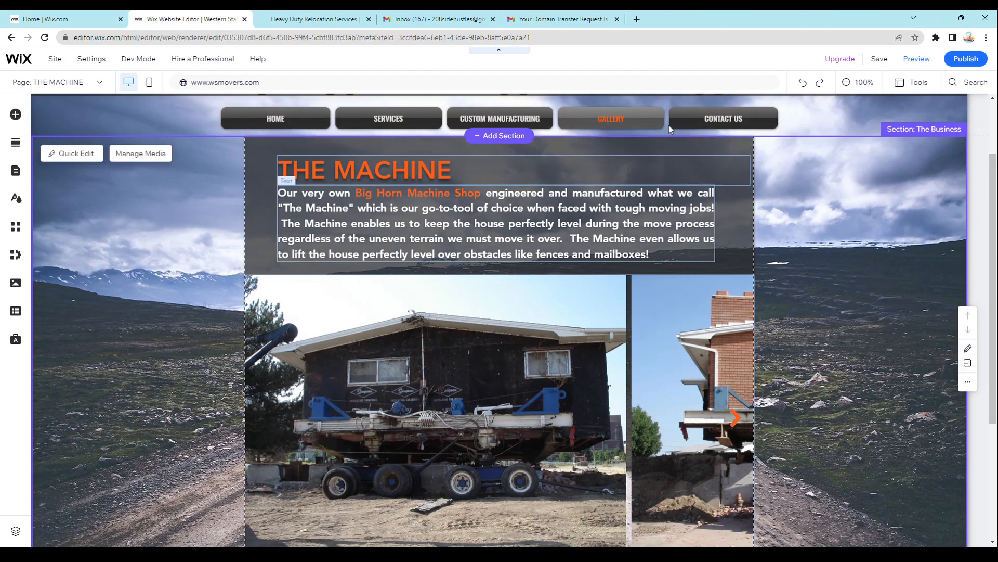
mouse_move(55, 59)
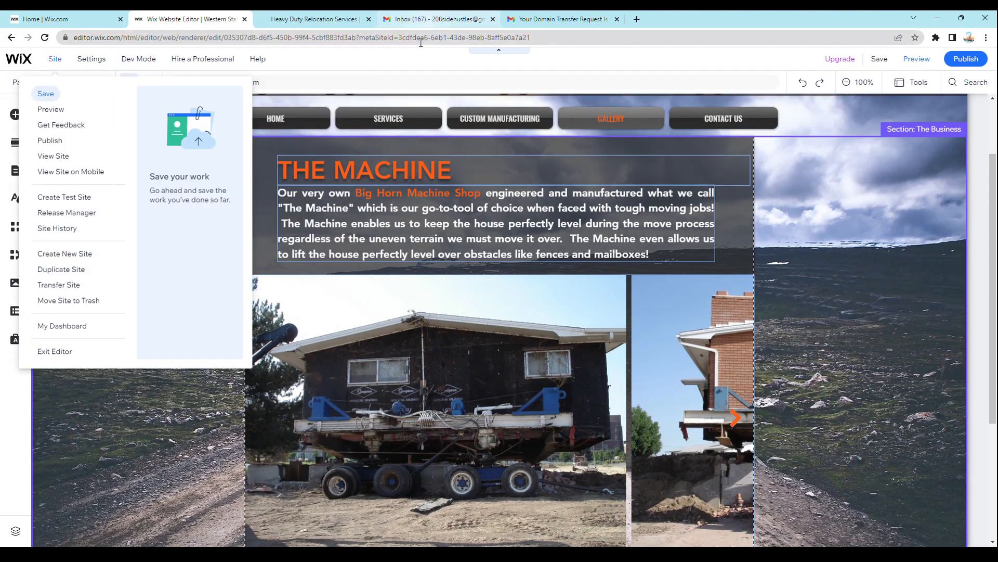
click(15, 172)
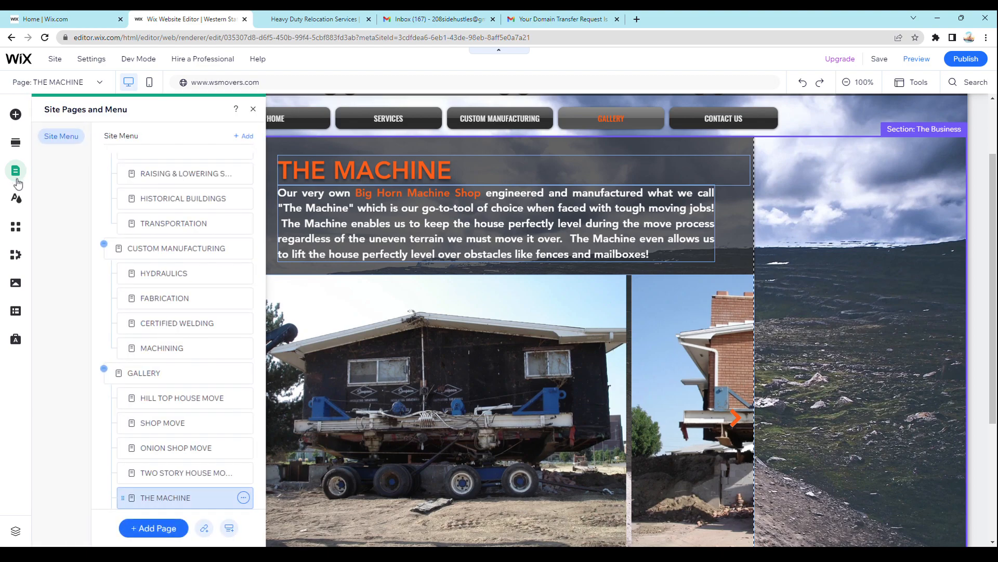
scroll(192, 250, down, 2)
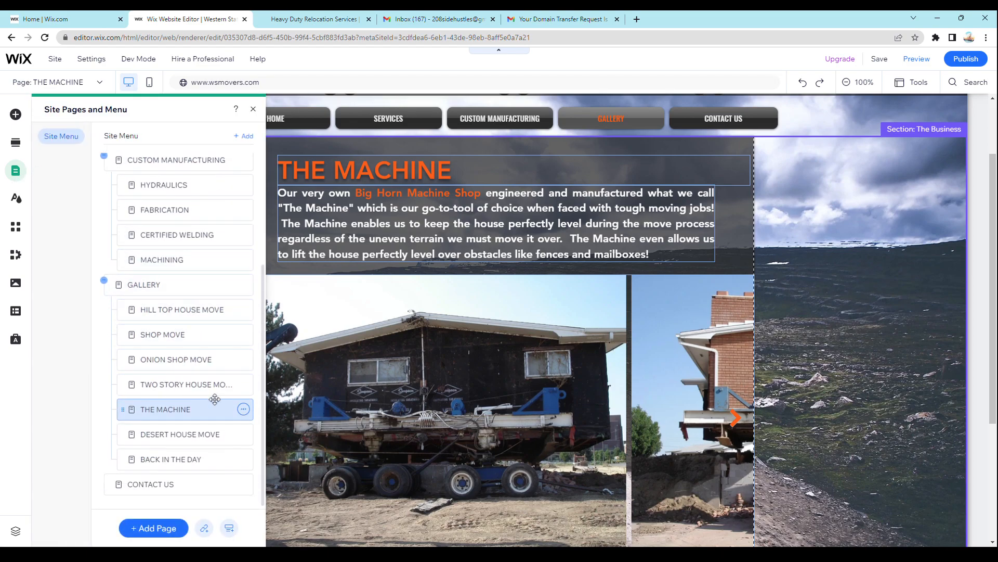
scroll(215, 398, up, 3)
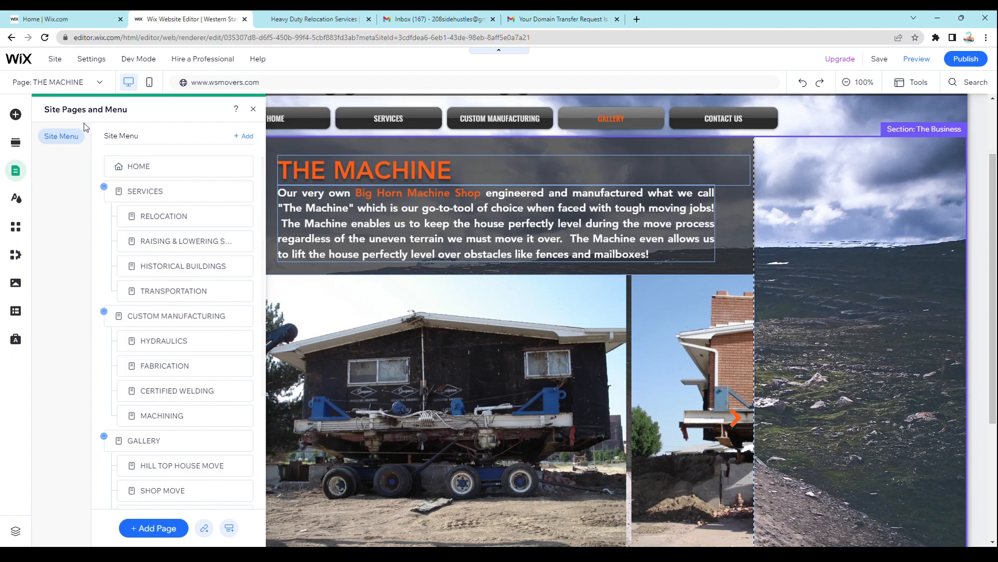
click(15, 171)
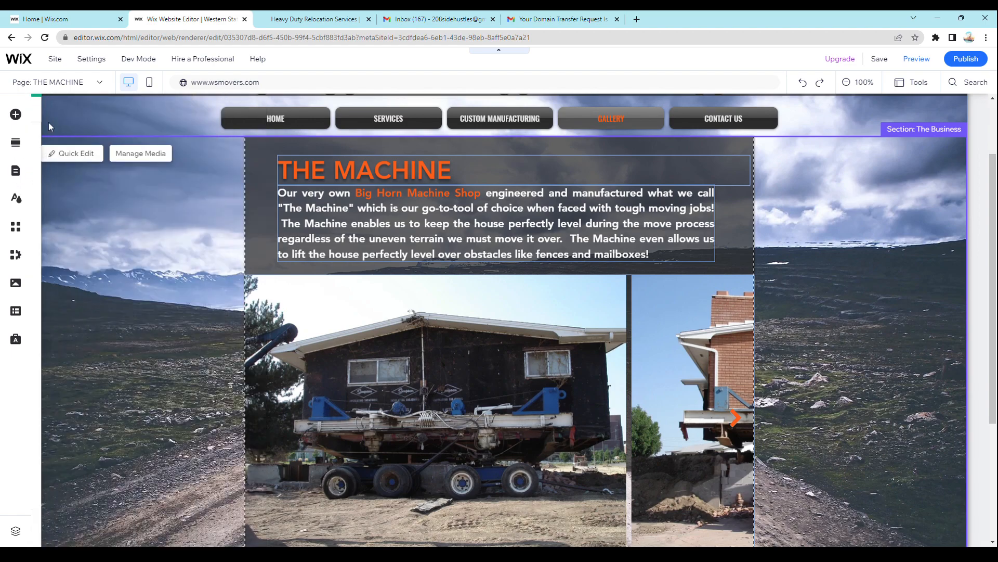
- Switch to the HILL TOP HOUSE MOVE page and look over its text and photo gallery
click(99, 83)
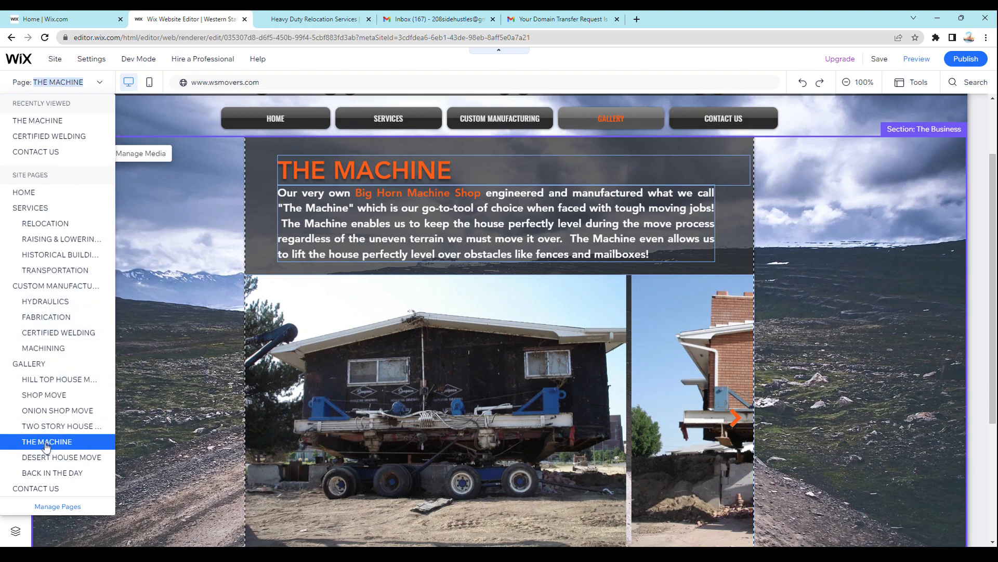
click(46, 384)
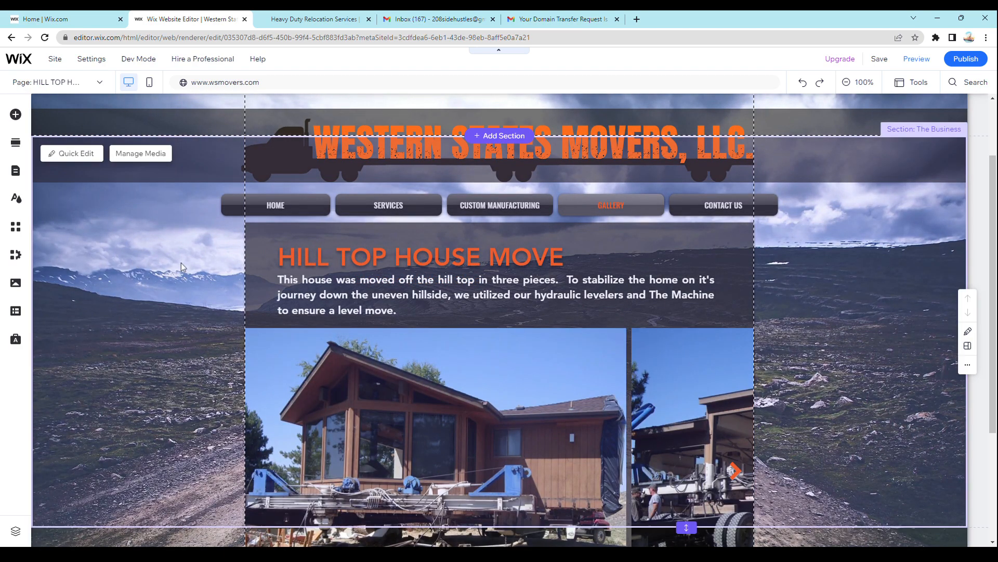
scroll(202, 264, down, 3)
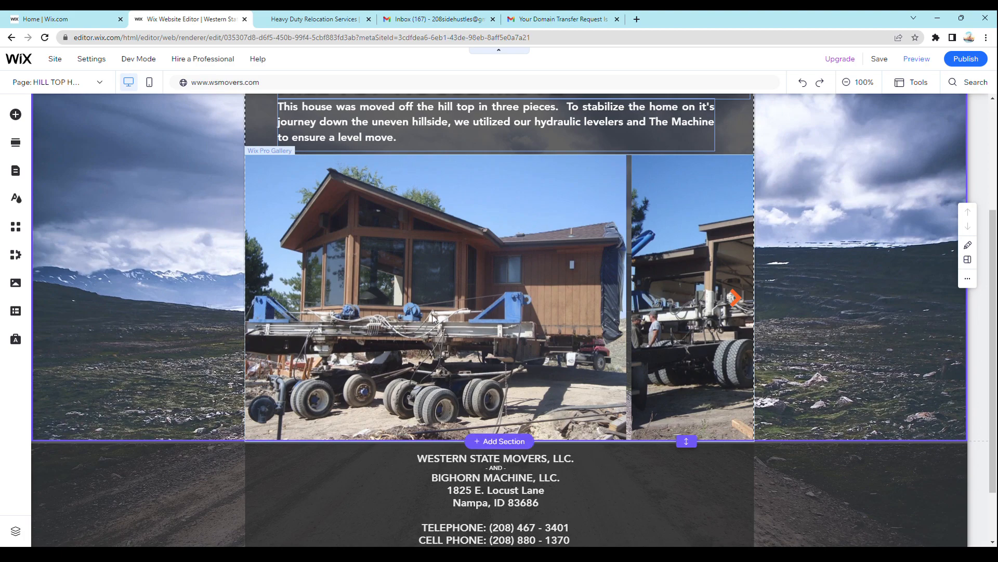
scroll(430, 321, up, 1)
scroll(430, 321, up, 2)
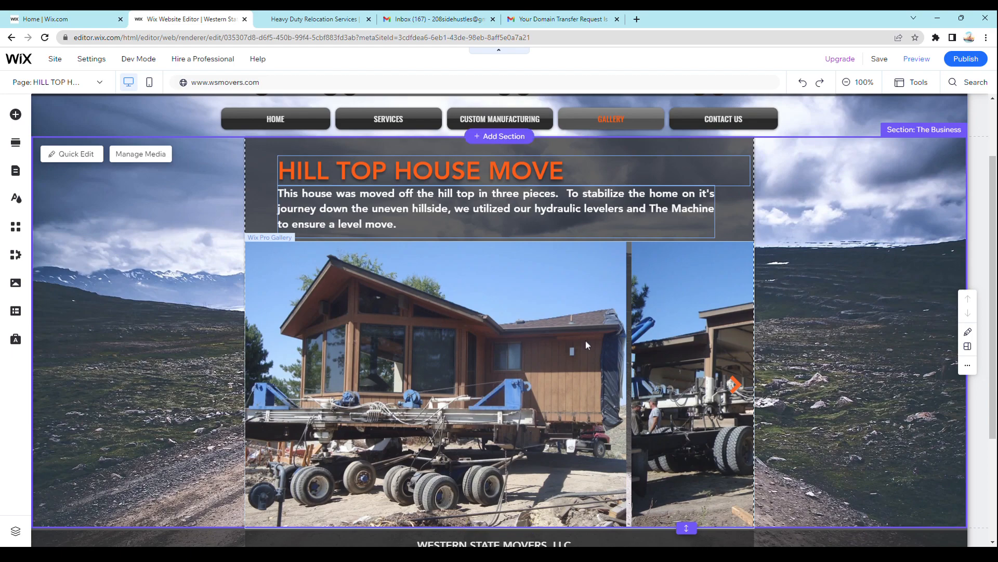
- Open the Hill Top House Move gallery's media organizer and browse through its photos
click(474, 385)
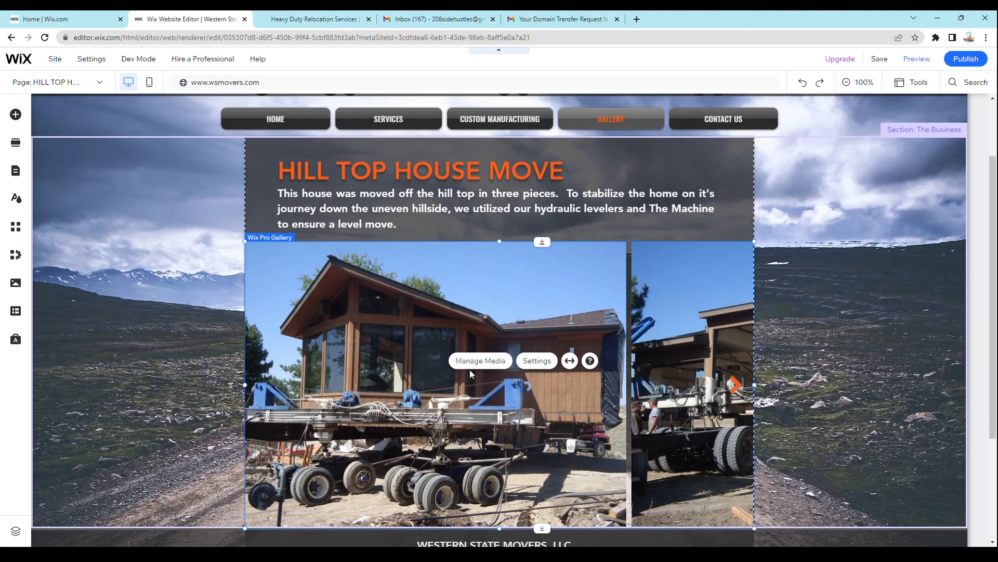
click(472, 367)
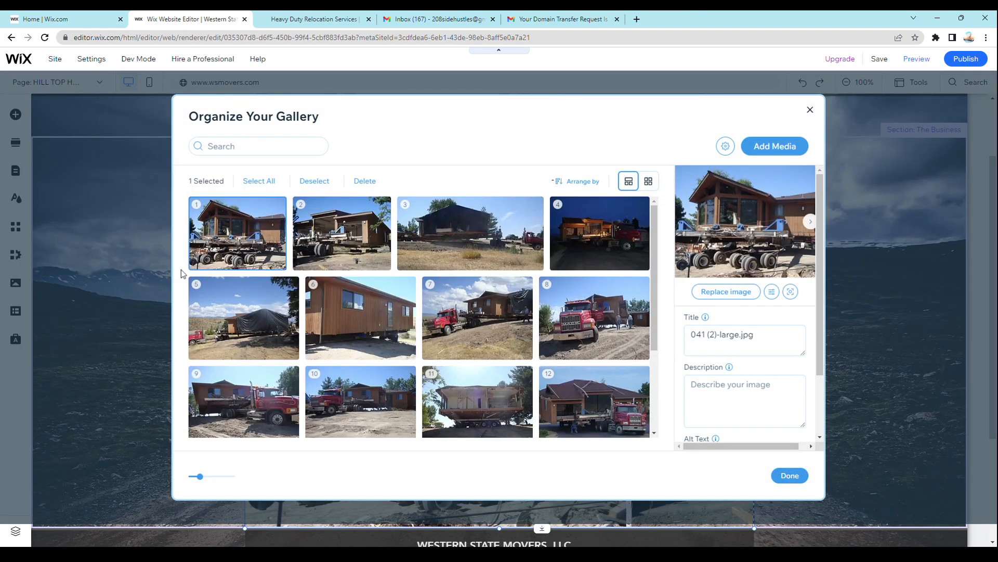
scroll(651, 395, down, 2)
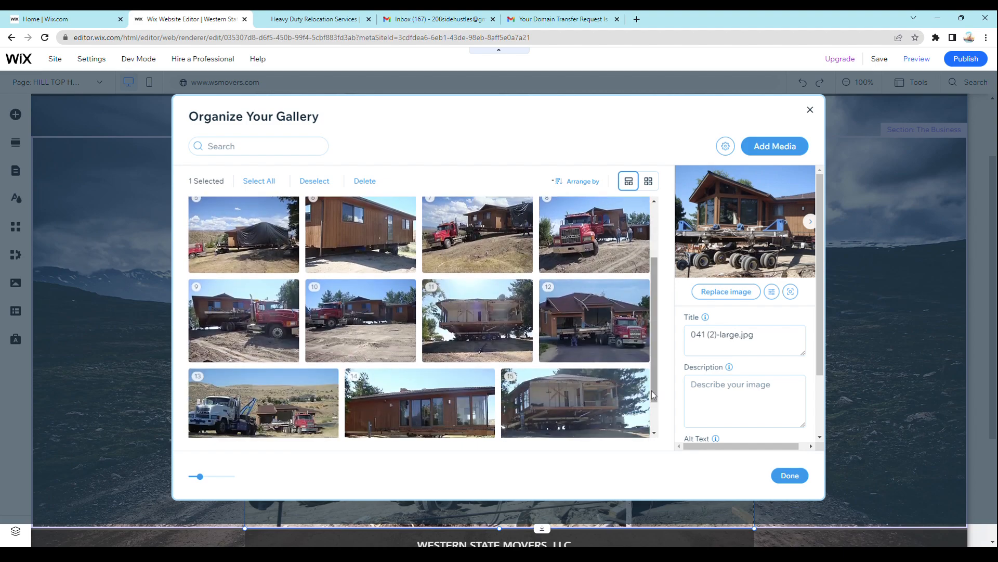
- Look over the remaining photos in the Hill Top House Move gallery organizer
scroll(603, 367, down, 1)
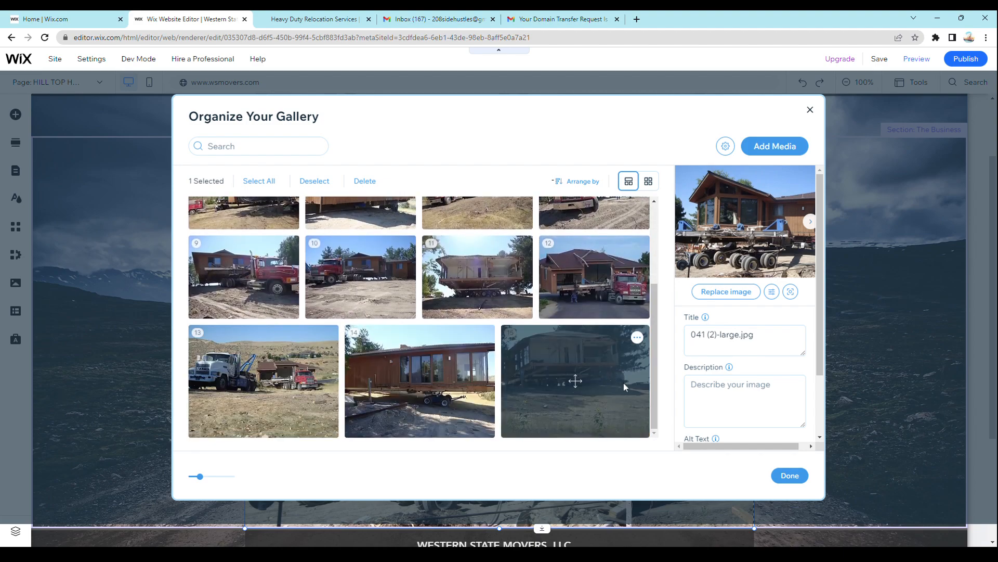
scroll(588, 409, up, 3)
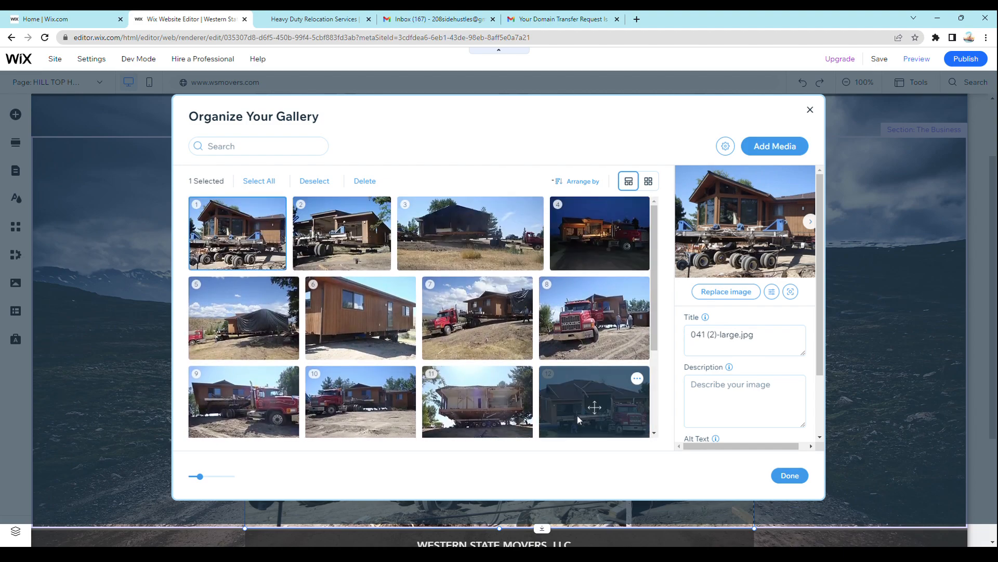
mouse_move(468, 239)
mouse_down()
mouse_move(380, 269)
mouse_move(368, 317)
mouse_move(465, 239)
mouse_move(380, 236)
mouse_move(536, 280)
mouse_move(420, 382)
mouse_move(483, 240)
mouse_move(468, 239)
mouse_up()
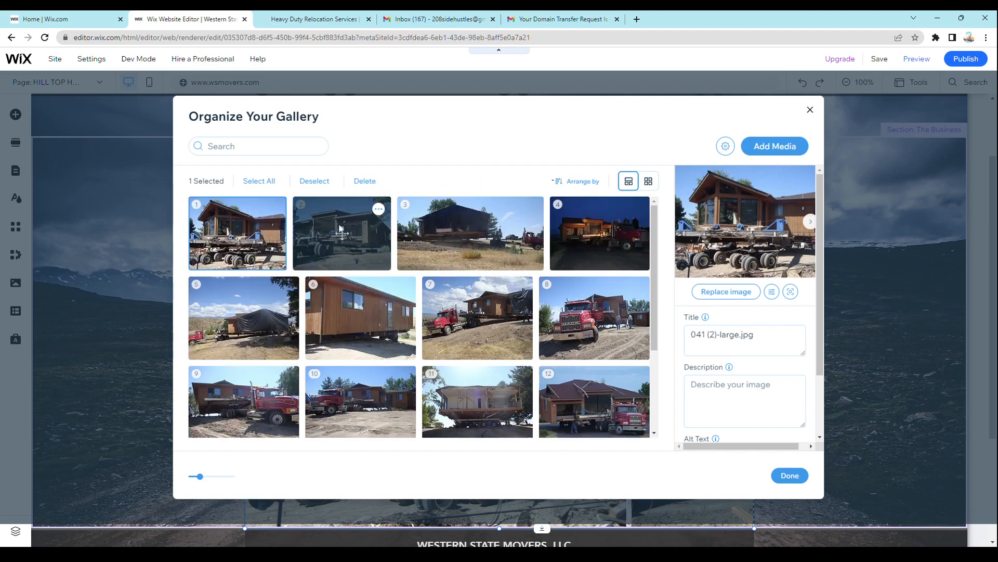
- Select the gallery's second photo, extend the selection to all photos, and clear the selection
click(326, 235)
mouse_move(325, 236)
mouse_down()
mouse_move(410, 328)
mouse_move(457, 343)
mouse_move(411, 360)
mouse_move(232, 325)
mouse_move(374, 262)
mouse_move(324, 232)
mouse_up()
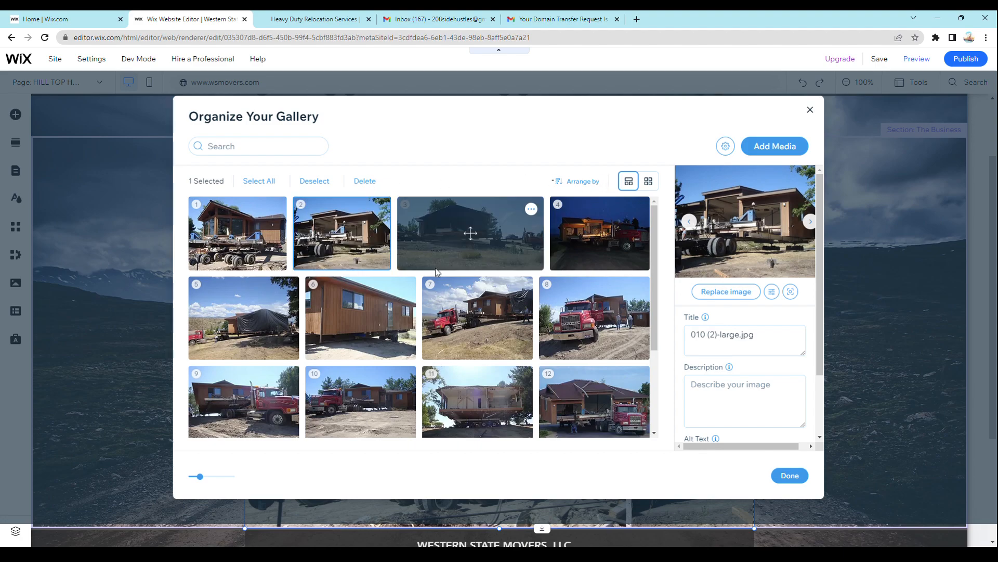
click(260, 180)
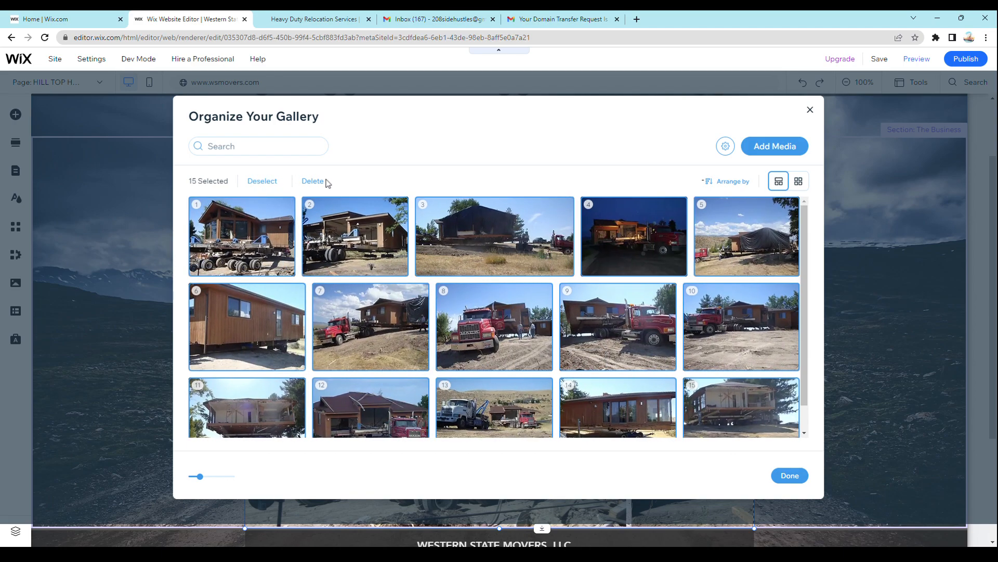
click(260, 182)
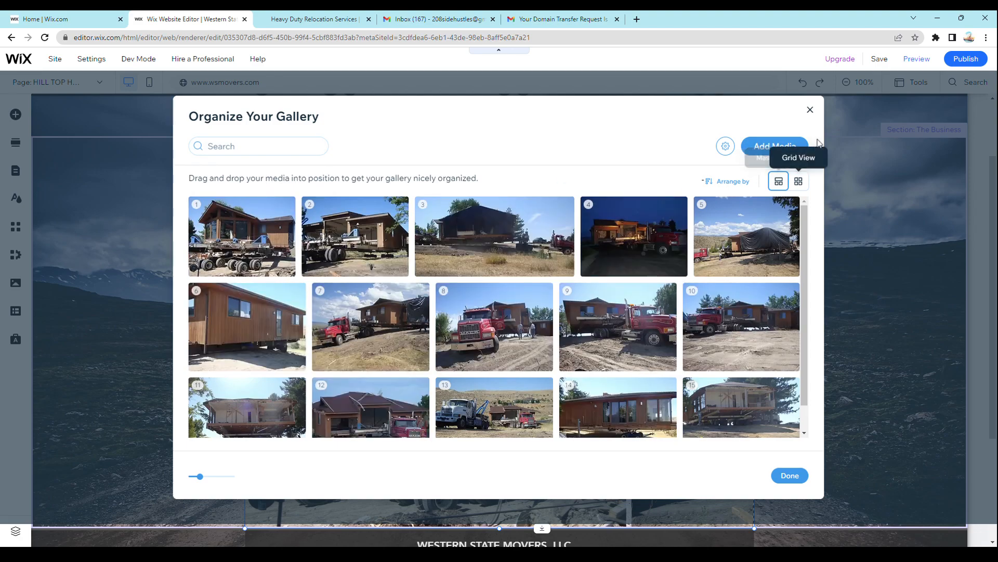
- Start adding images to the gallery and look through the folders in Site Files
click(756, 156)
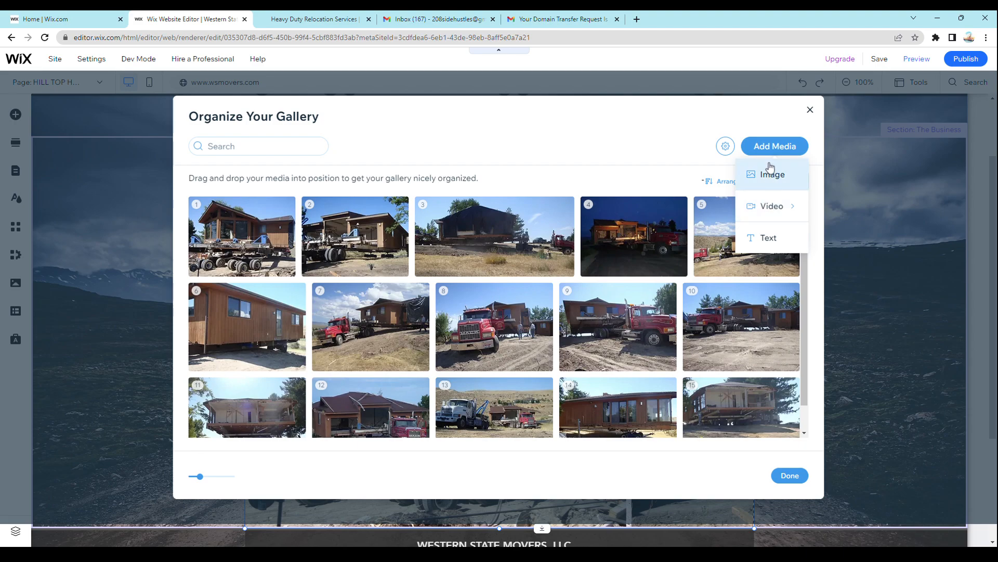
click(771, 173)
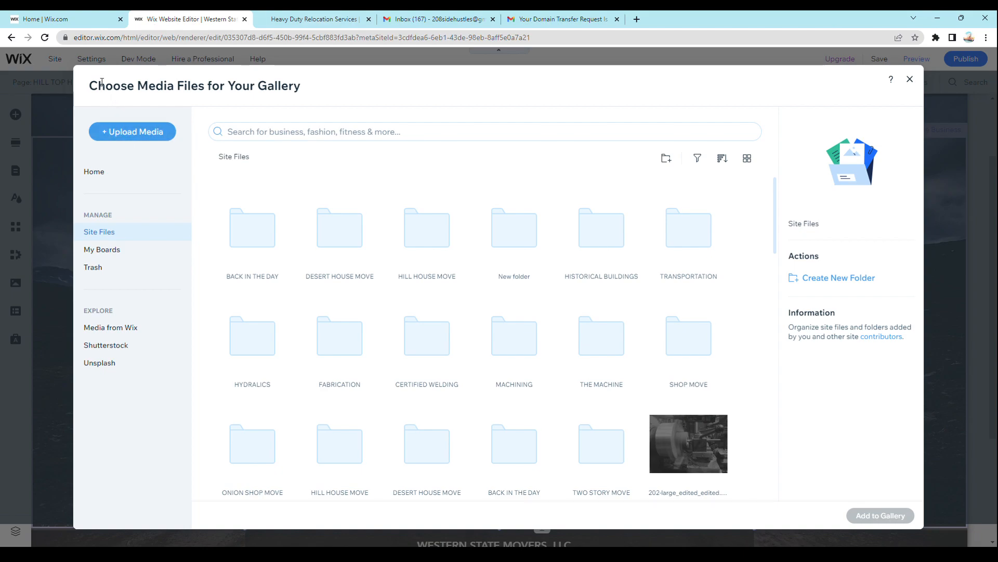
drag(113, 85, 212, 88)
click(298, 93)
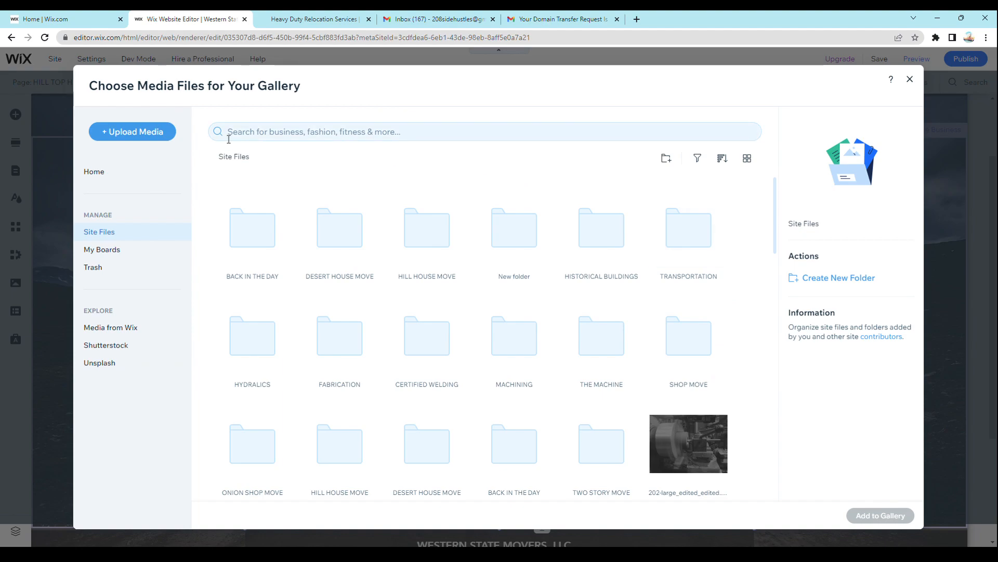
scroll(222, 250, down, 3)
scroll(249, 258, up, 3)
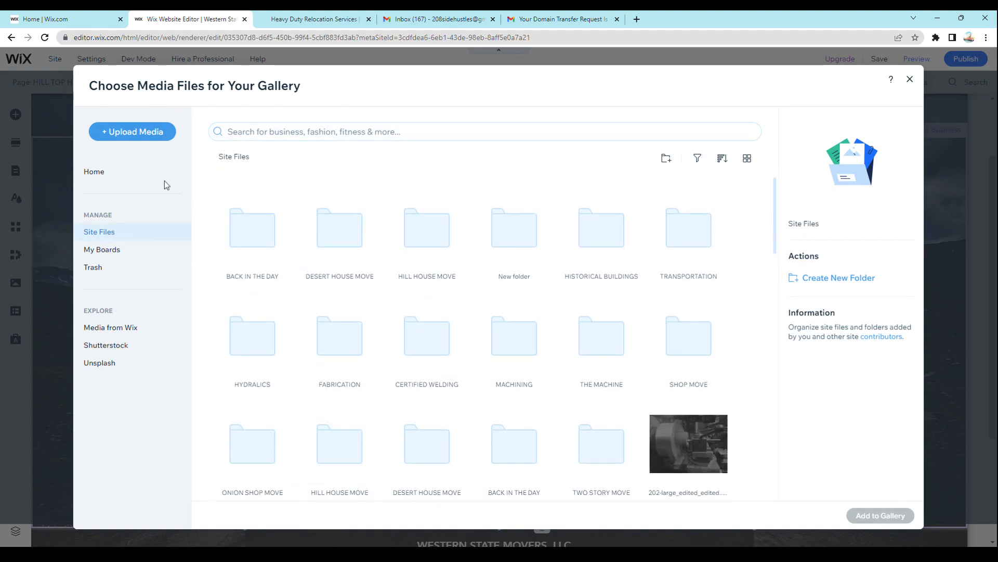
- Shrink the browser window and upload Screenshot 2022-12-19 101833.png from the computer to Site Files
click(131, 128)
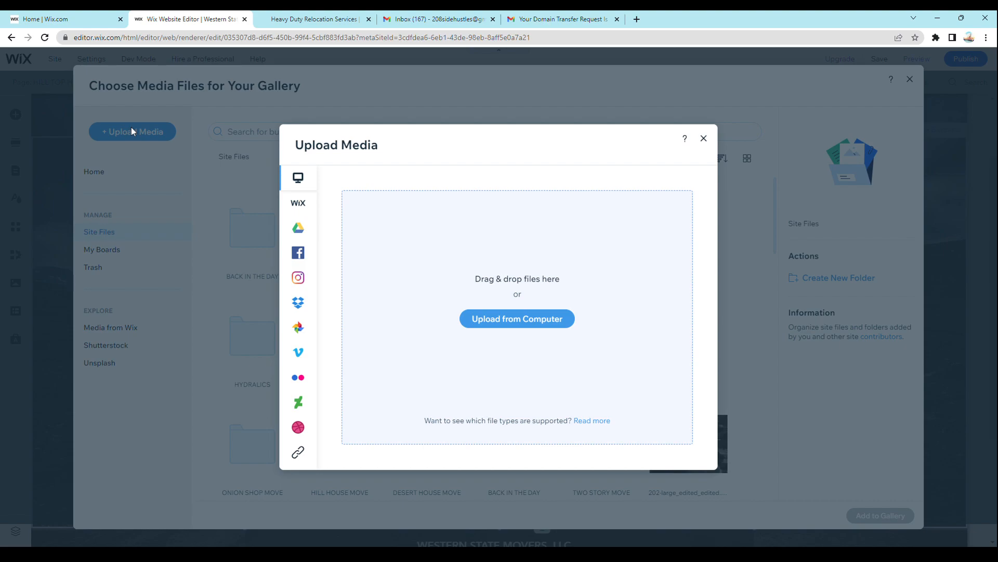
click(131, 128)
click(132, 132)
click(939, 20)
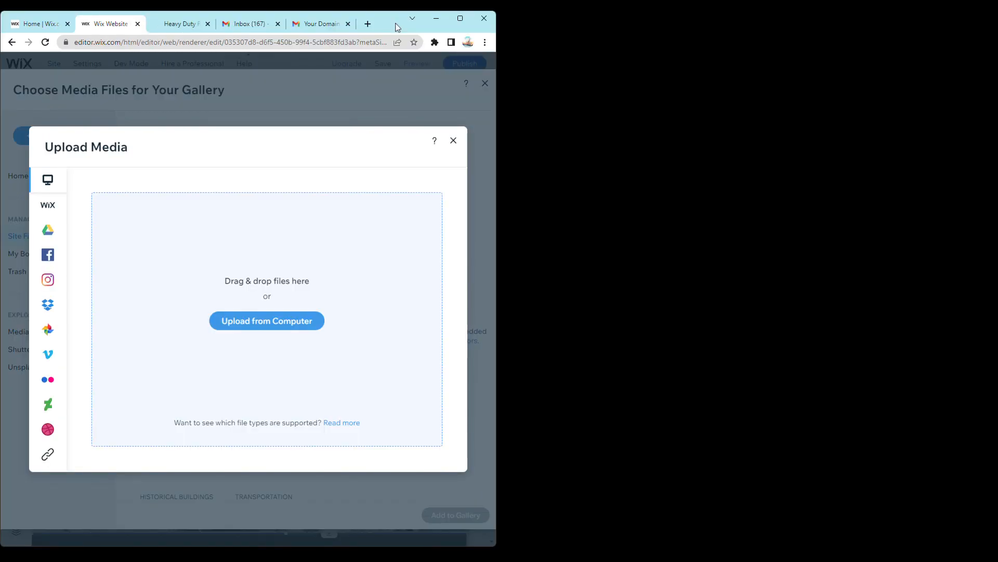
drag(397, 27, 189, 285)
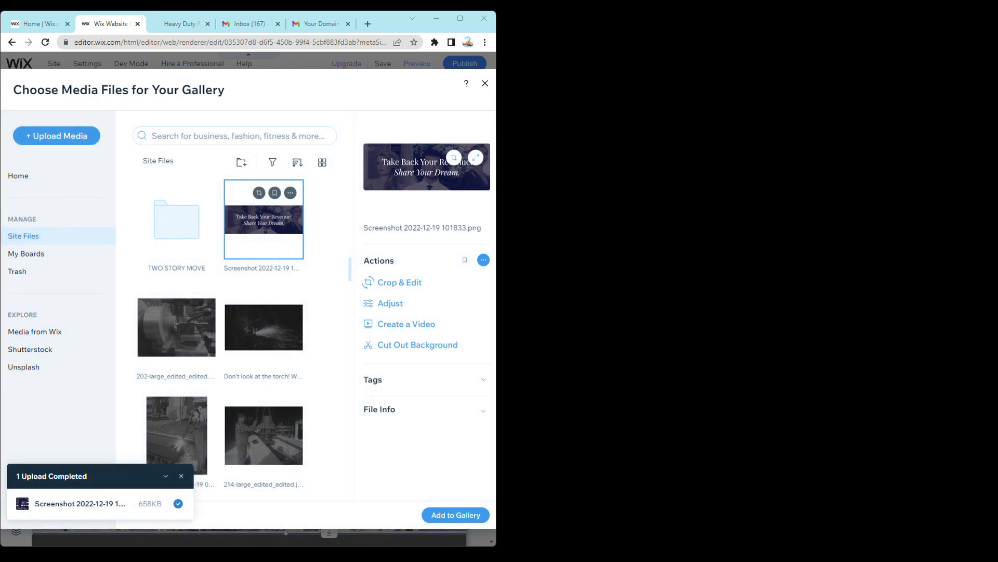
- Upload the whole Western States Movers folder from the computer to Site Files and expand the upload progress list
click(67, 136)
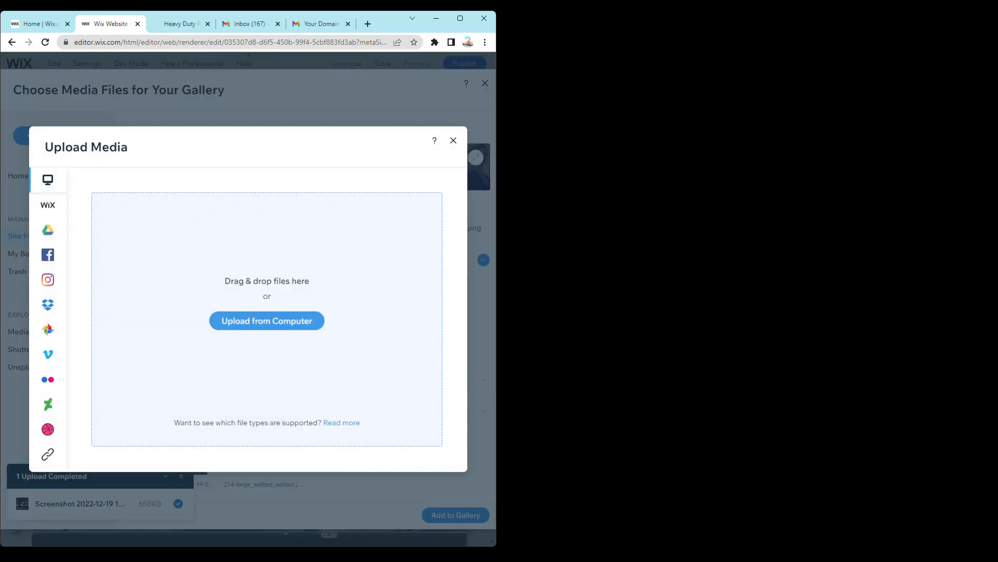
drag(624, 260, 213, 284)
drag(266, 238, 264, 238)
click(272, 321)
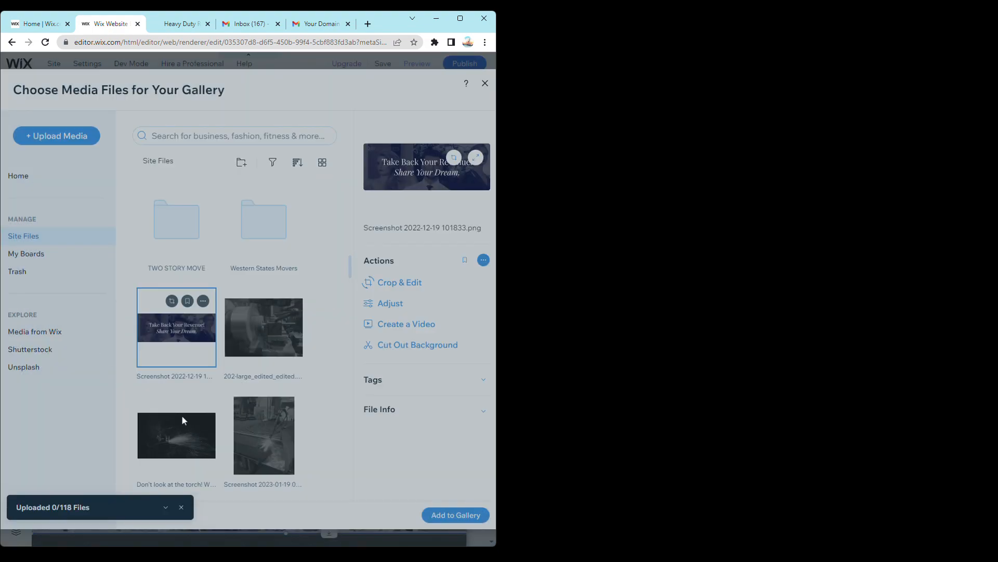
click(176, 506)
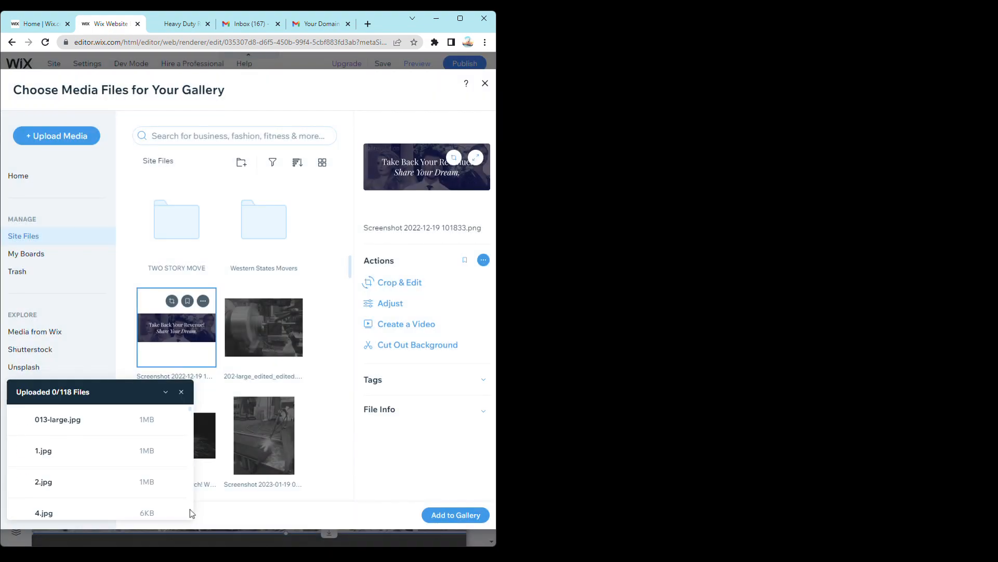
- Cancel the running folder upload and dismiss the upload progress list
click(182, 393)
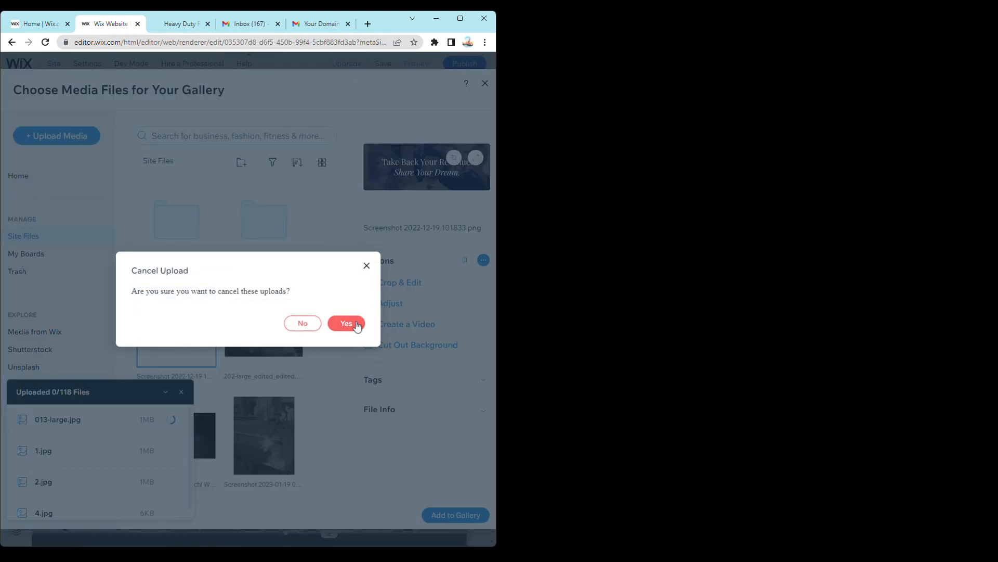
click(352, 324)
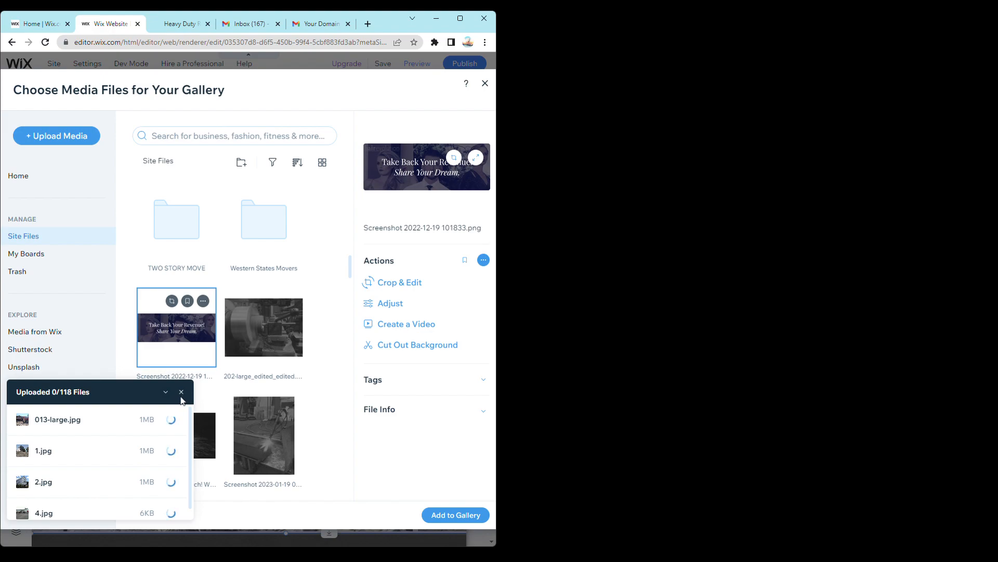
click(181, 393)
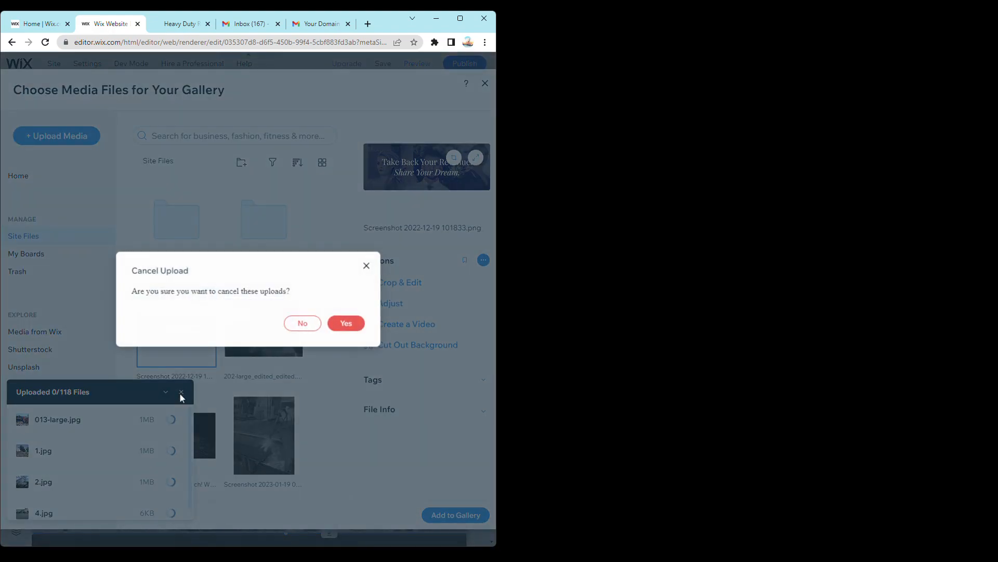
click(340, 326)
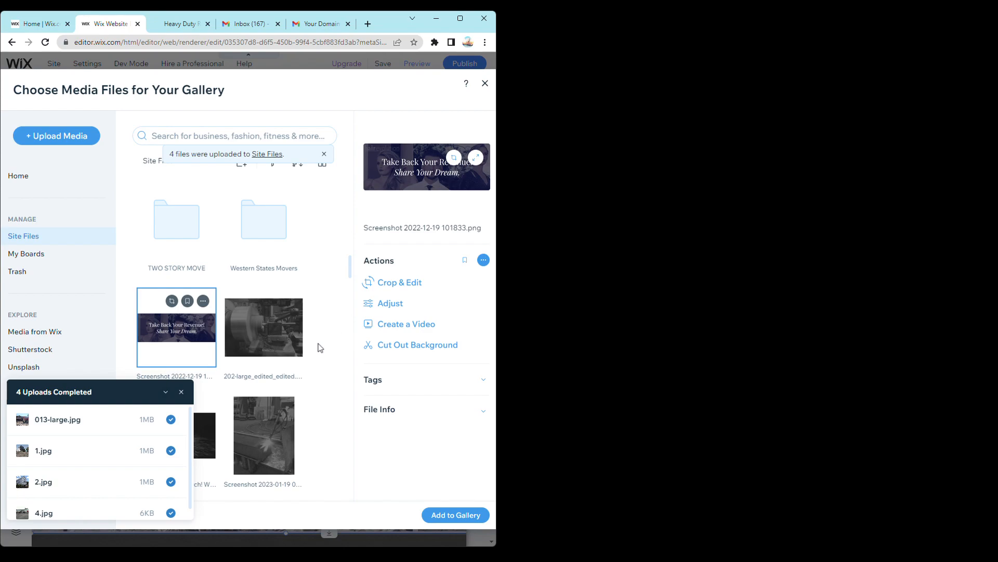
click(182, 393)
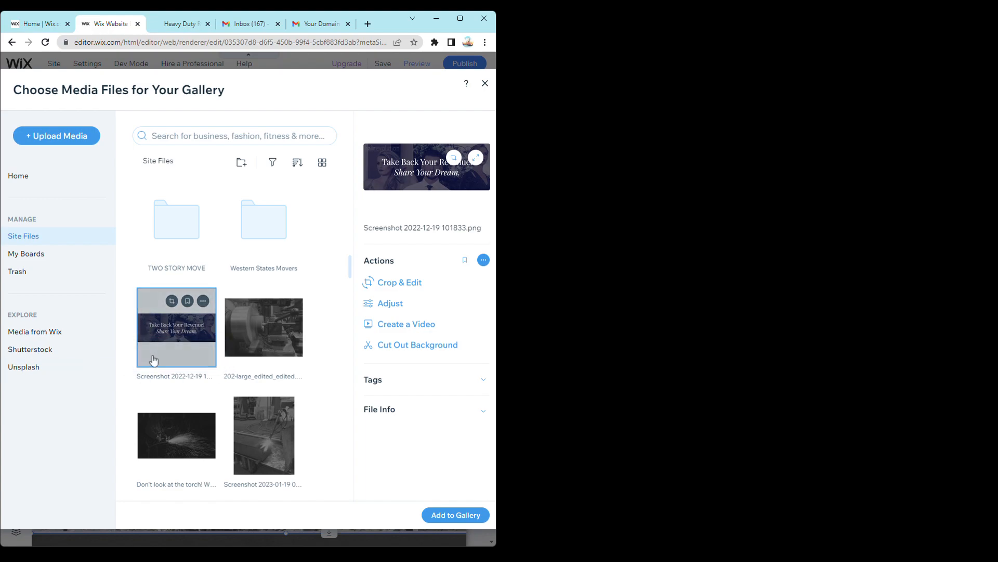
- Add the selected Screenshot 2022-12-19 101833.png to the gallery and check it at the end of the photos
click(442, 515)
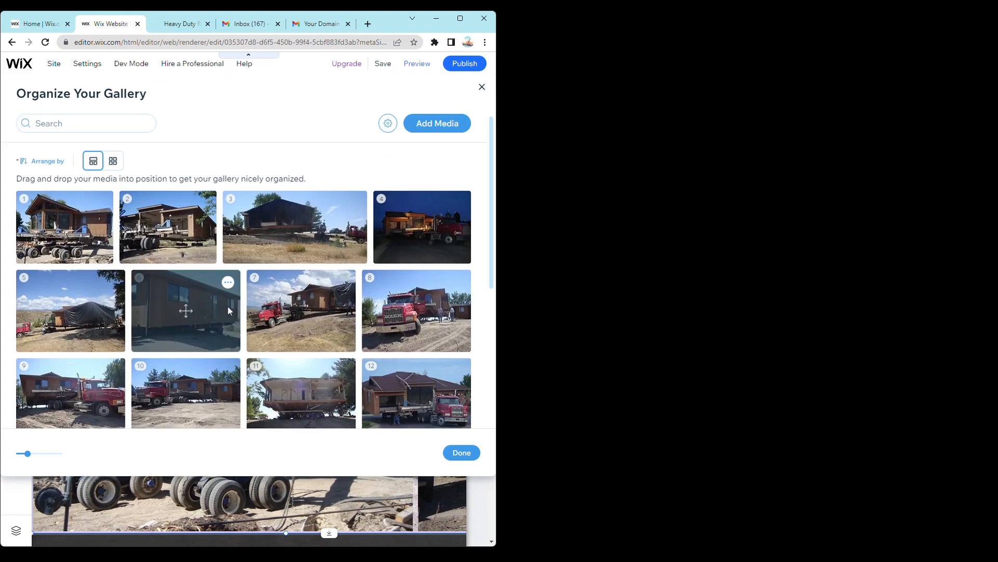
scroll(226, 305, down, 2)
scroll(220, 306, down, 2)
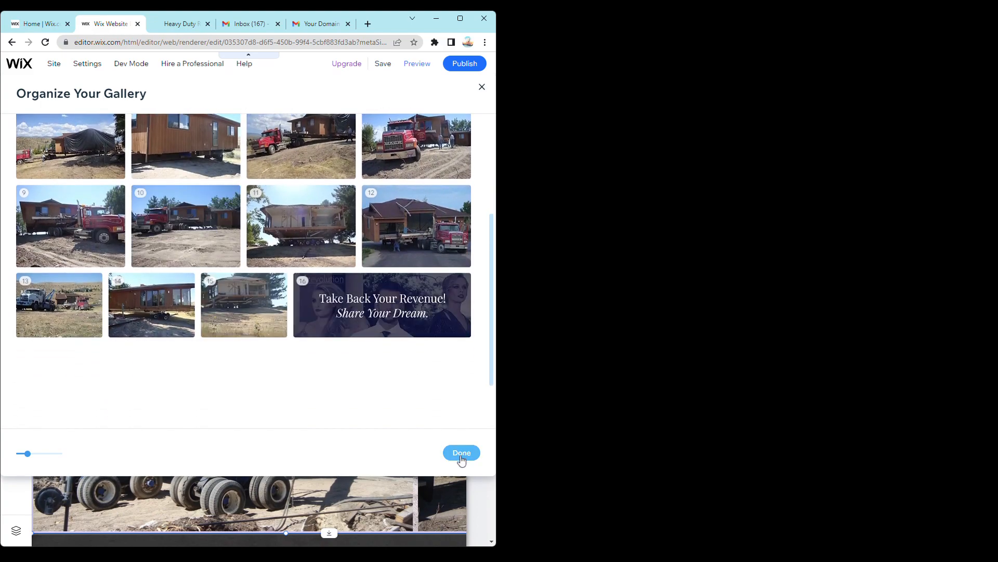
- Remove the added "Take Back Your Revenue!" image from the gallery and finish organizing the media
click(458, 285)
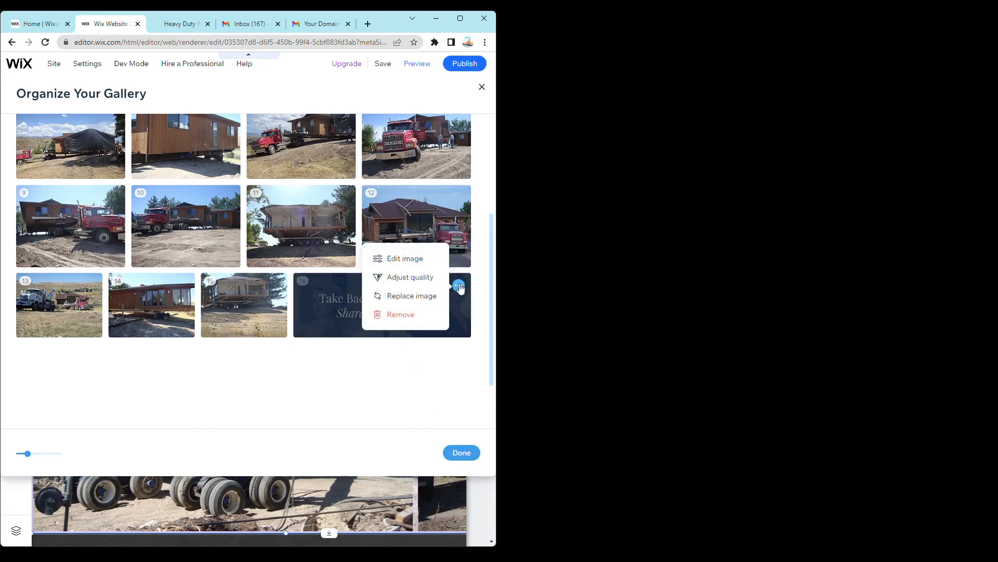
click(397, 315)
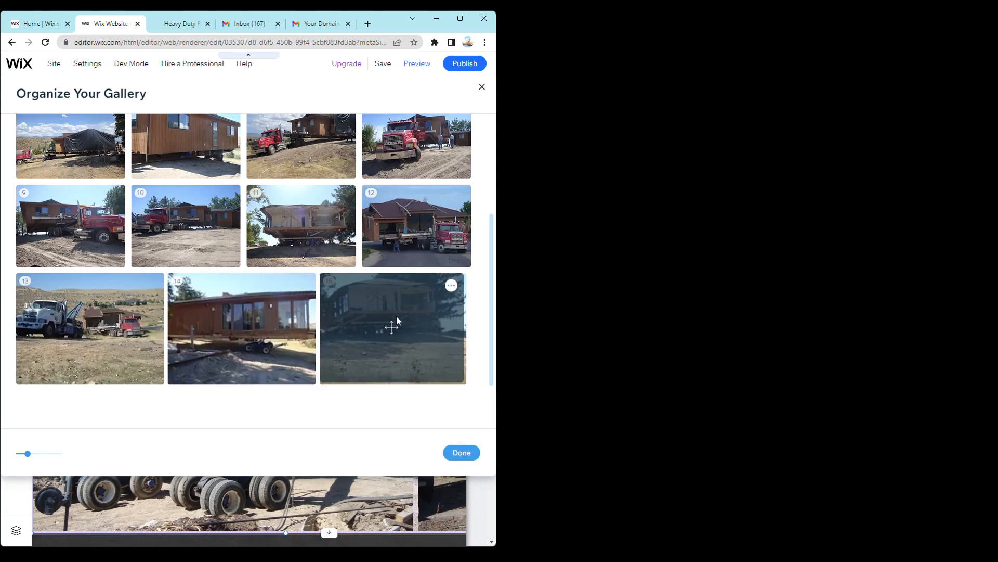
click(458, 453)
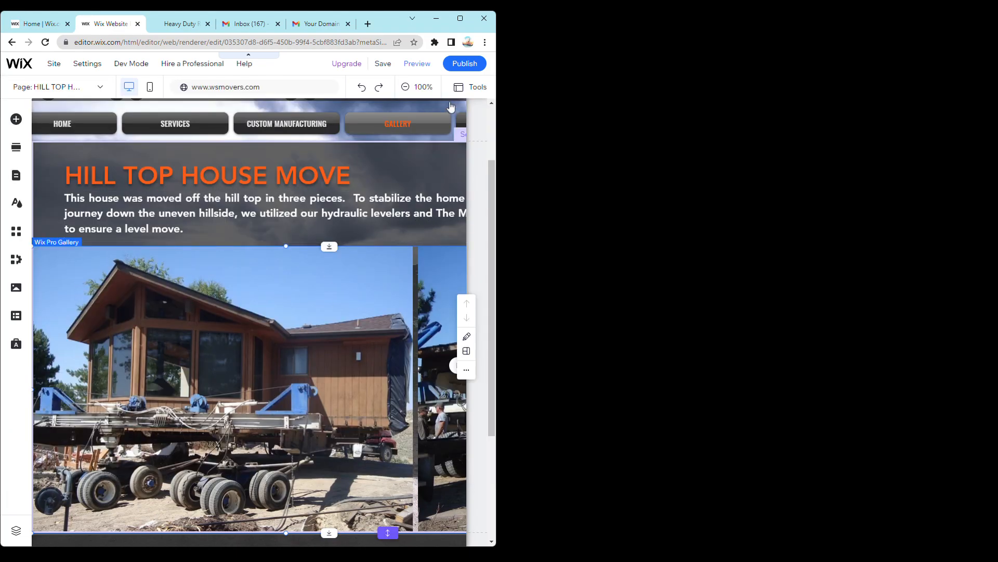
- Maximize the browser window, then save and publish the site, dismissing each confirmation
click(461, 16)
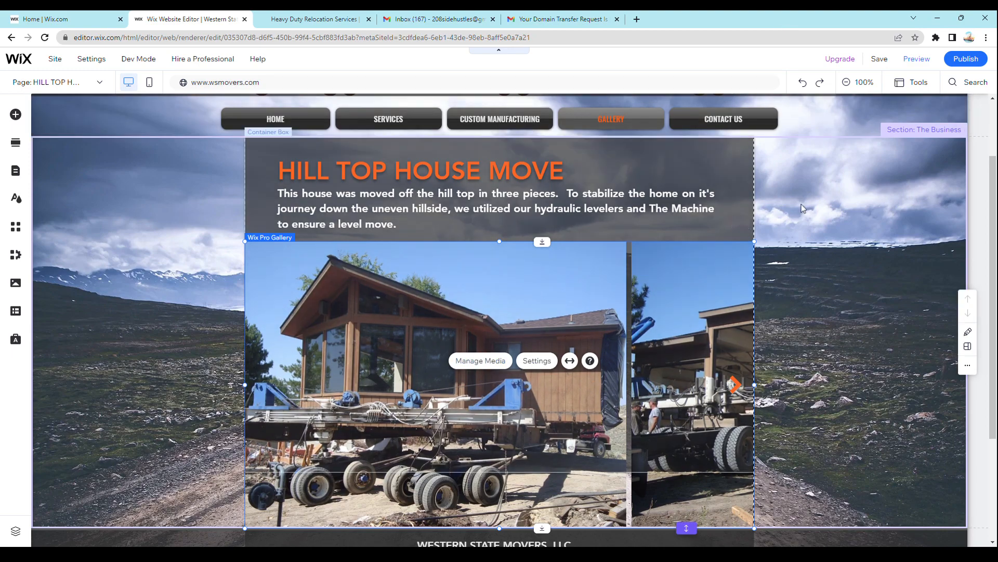
click(884, 64)
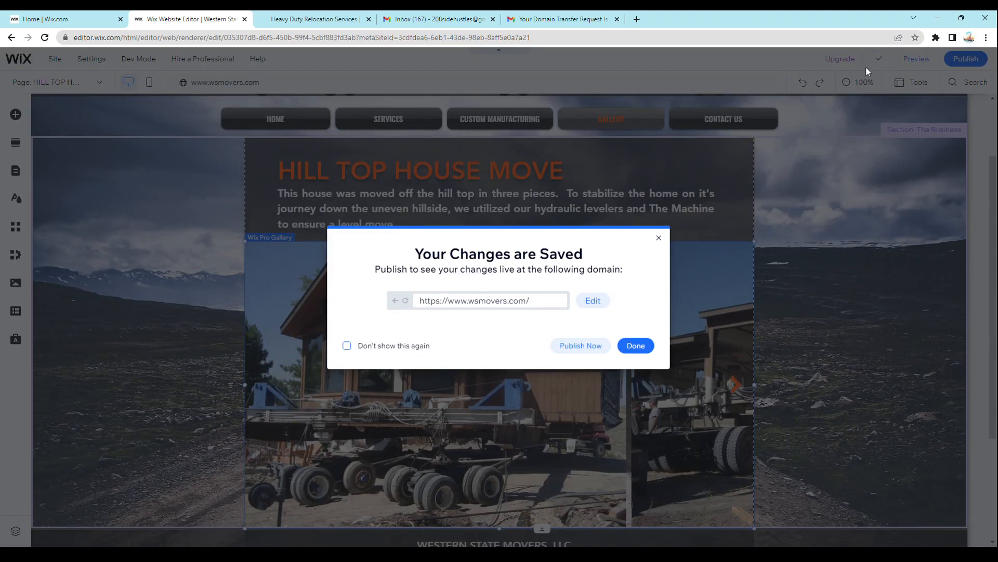
click(631, 345)
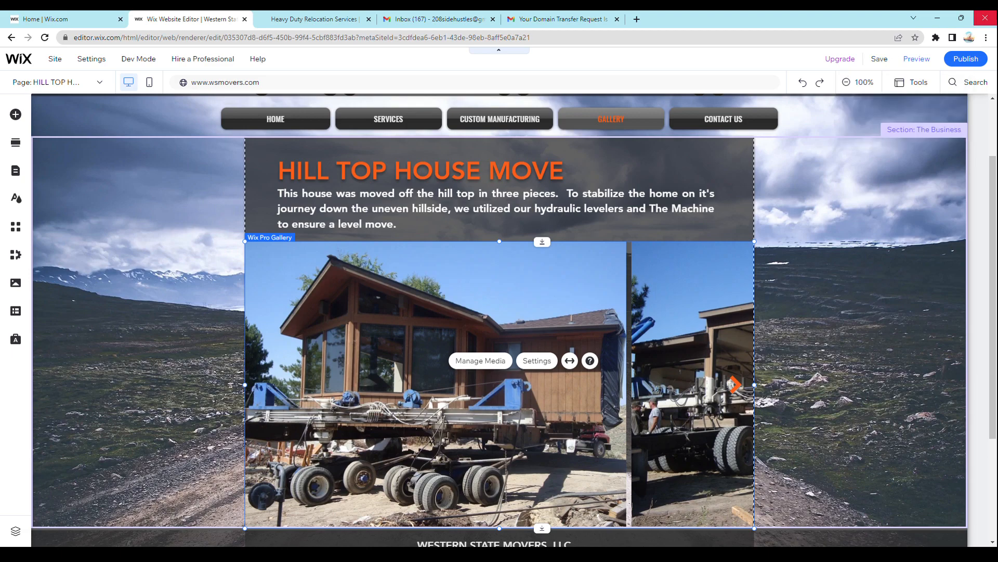
click(955, 61)
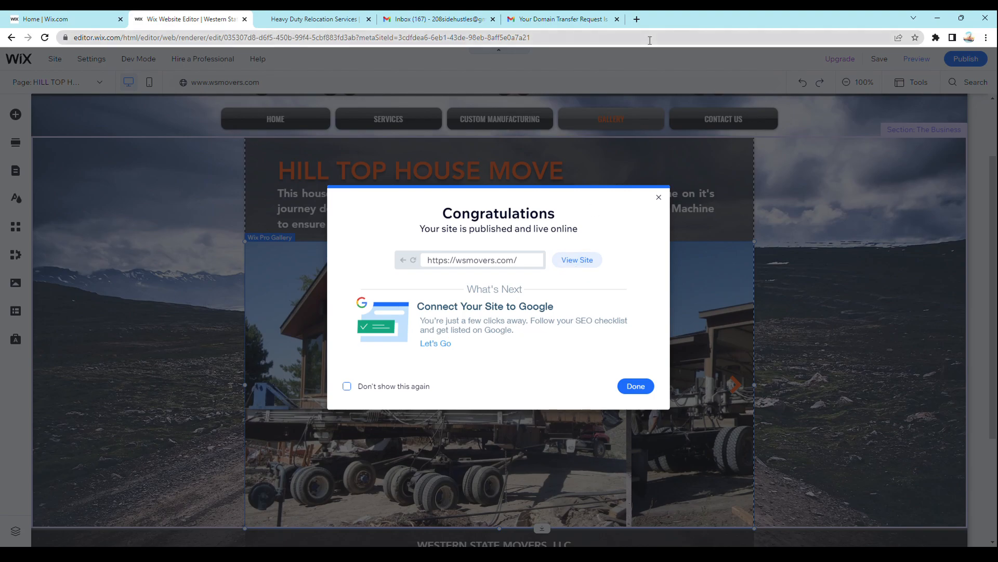
click(659, 197)
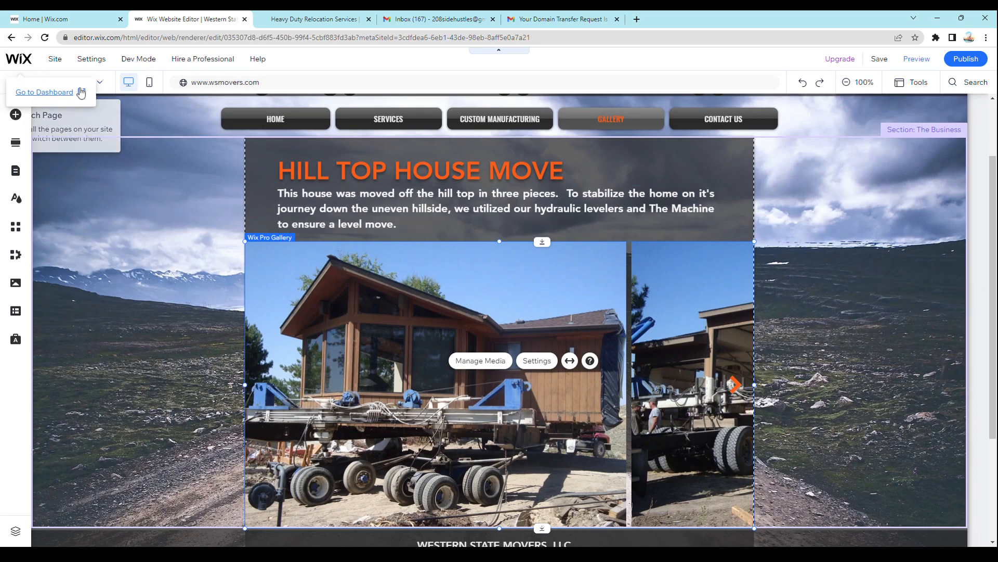
- Open the Site Pages and Menu list and switch to the SHOP MOVE page under GALLERY
click(108, 81)
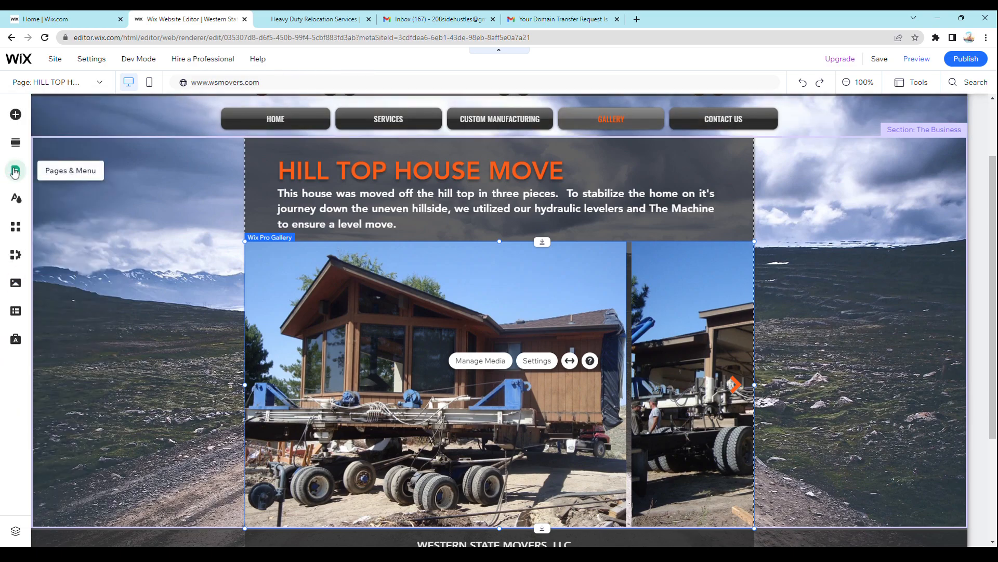
click(20, 176)
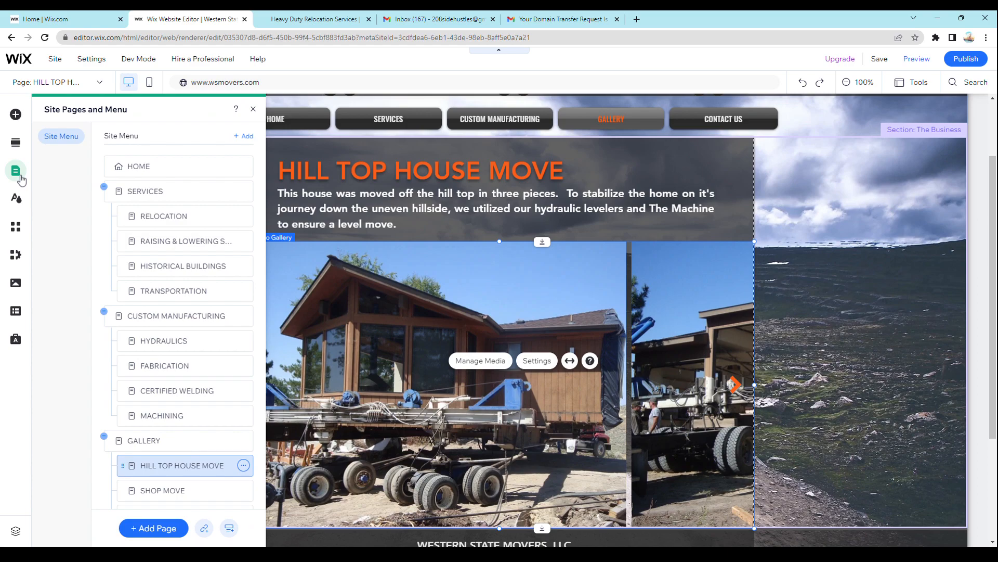
scroll(94, 316, down, 3)
scroll(94, 316, down, 2)
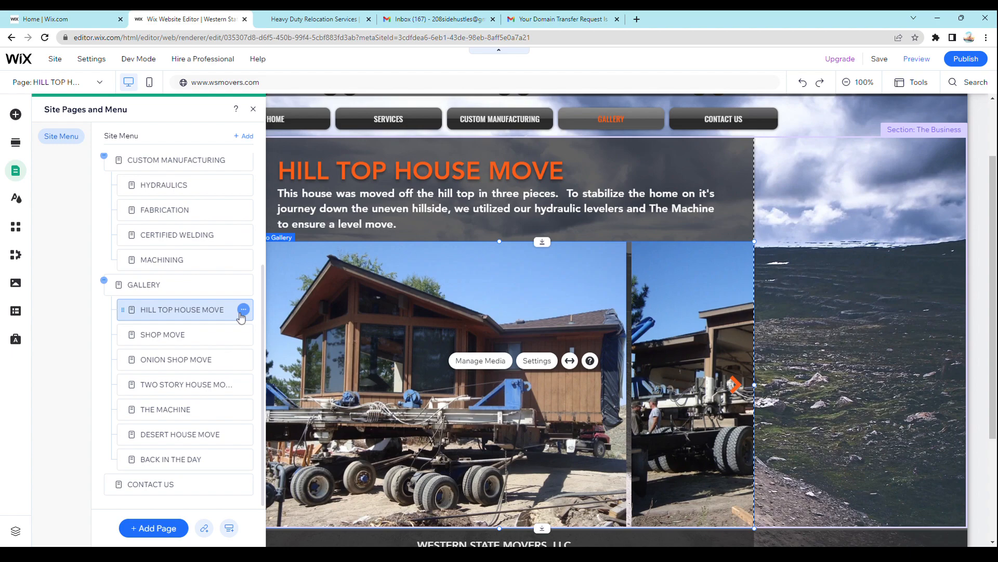
click(199, 336)
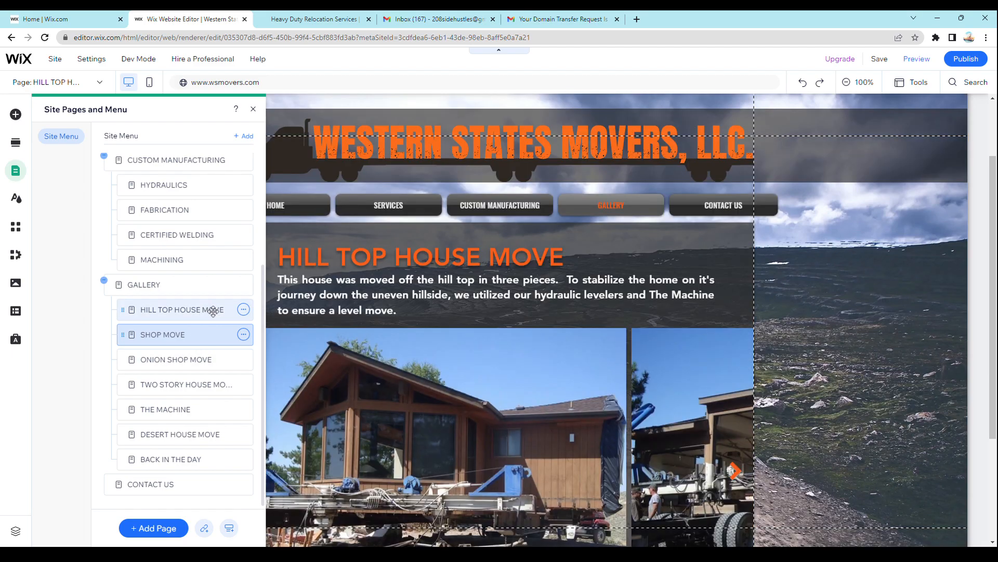
- Duplicate the SHOP MOVE page under GALLERY and open the copied page
click(216, 334)
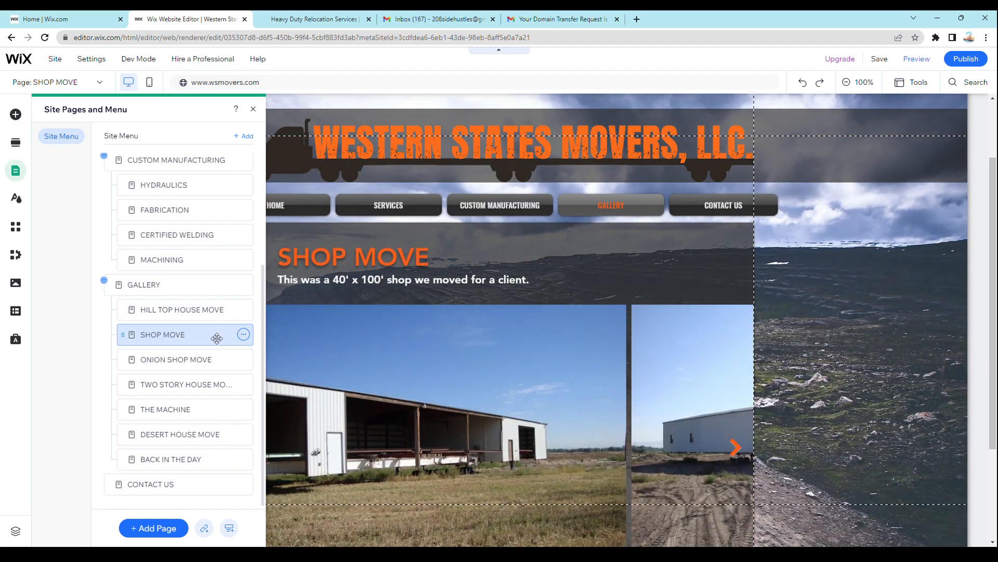
click(243, 335)
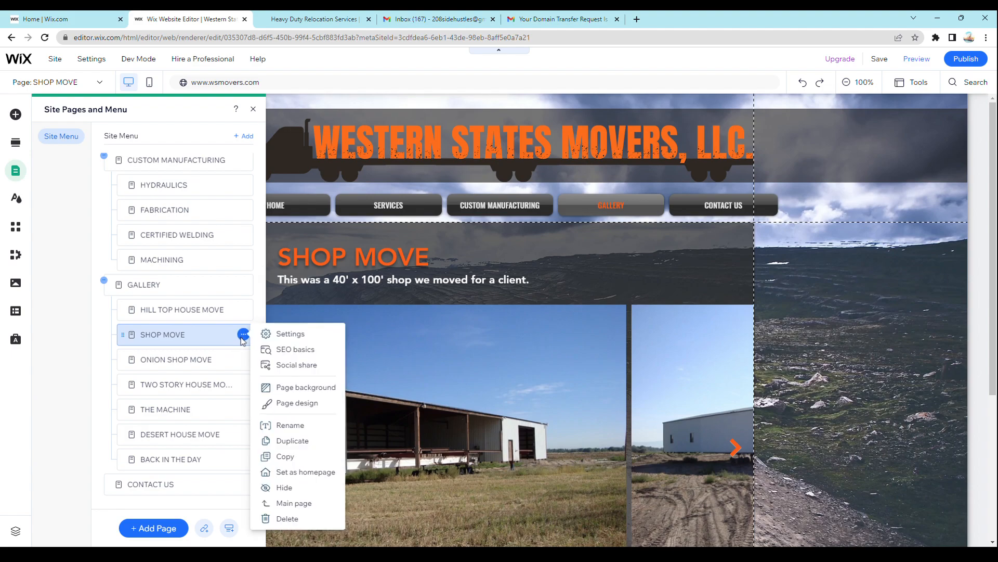
click(300, 441)
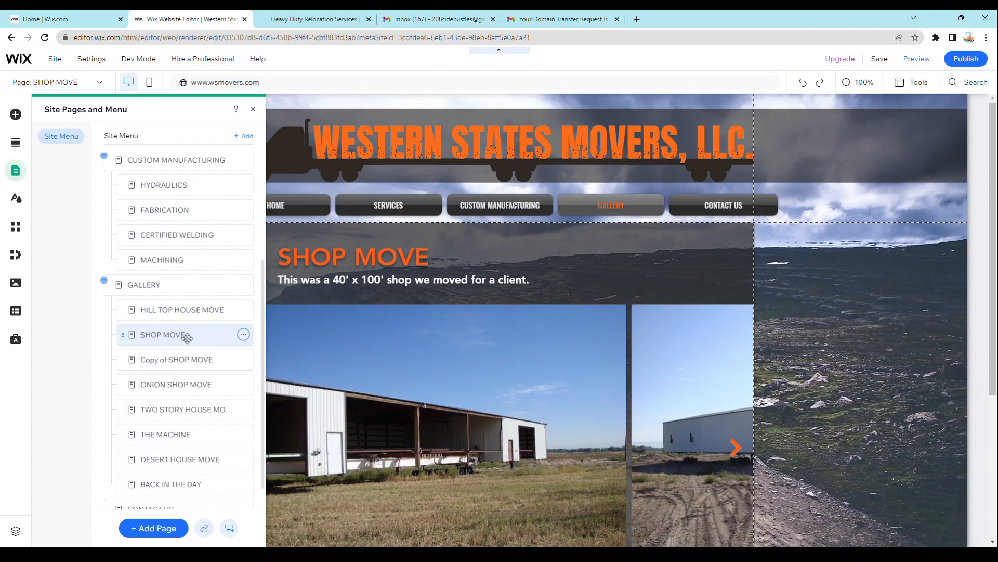
click(171, 358)
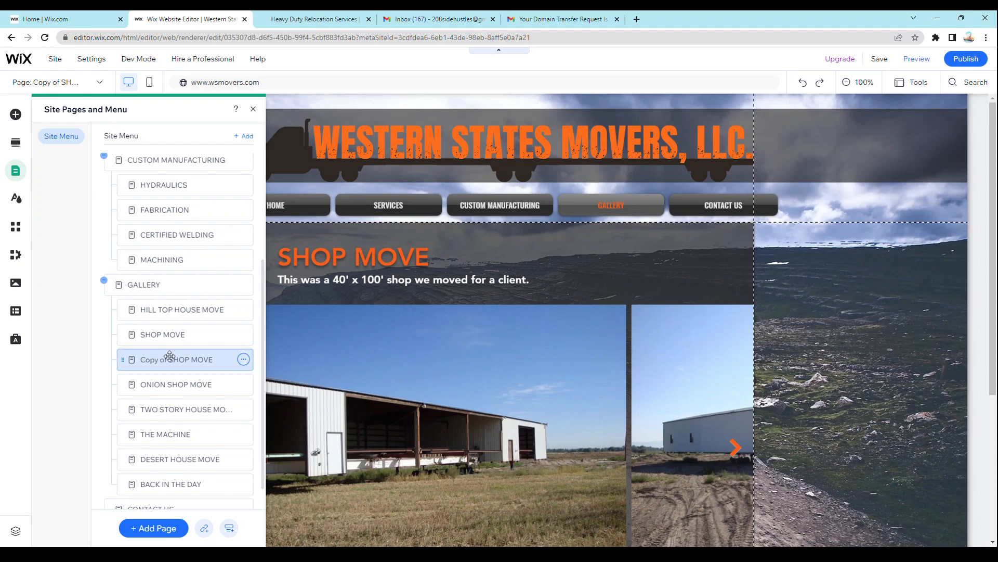
- Rename the copied SHOP MOVE page as "Warehouse Move"
double_click(169, 357)
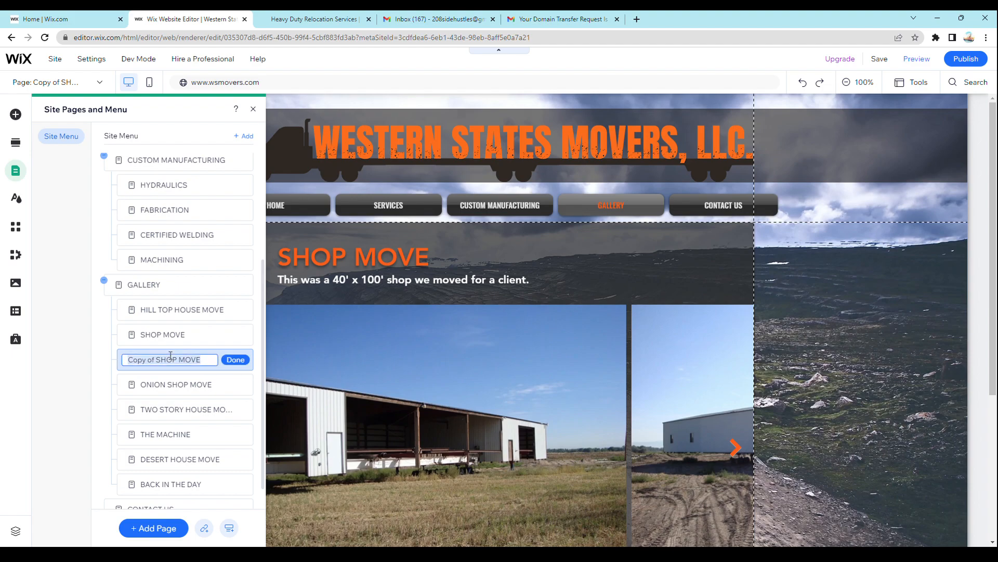
click(200, 368)
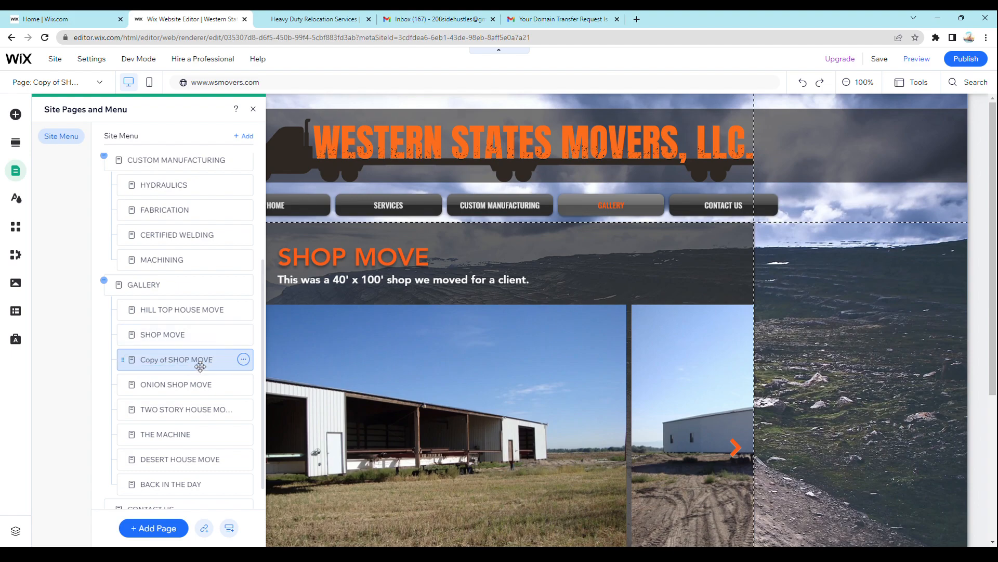
double_click(181, 358)
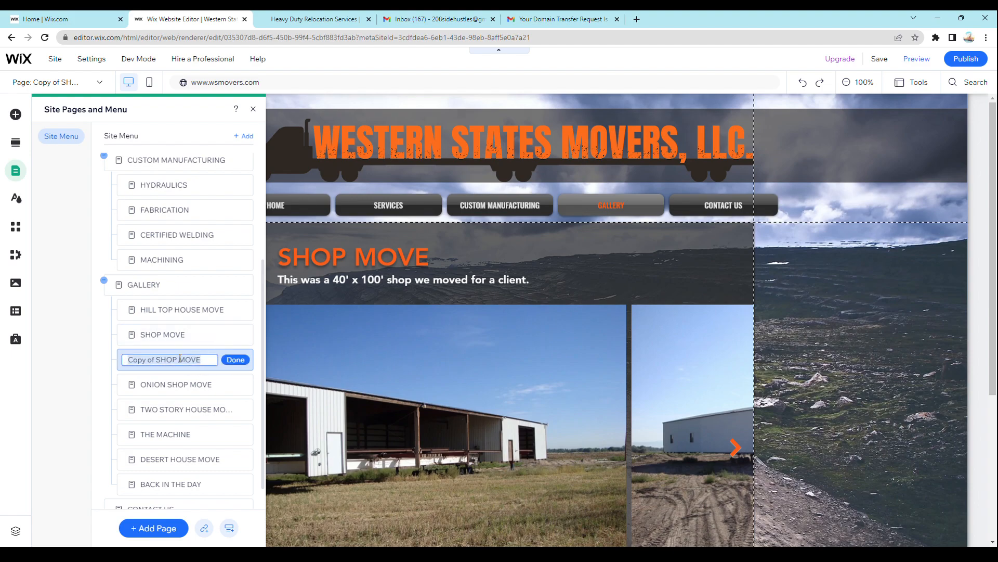
text(Warehouse Move)
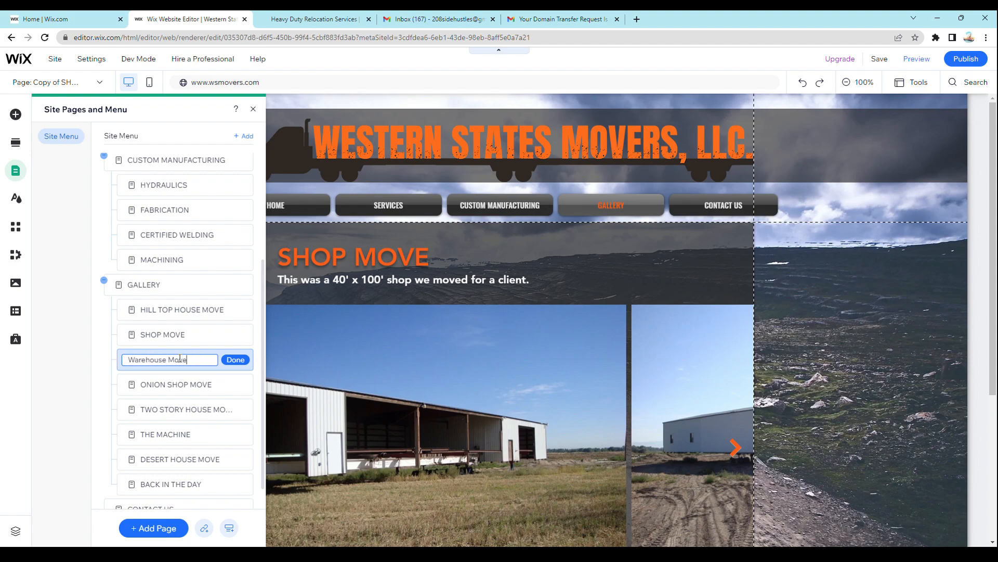
click(235, 360)
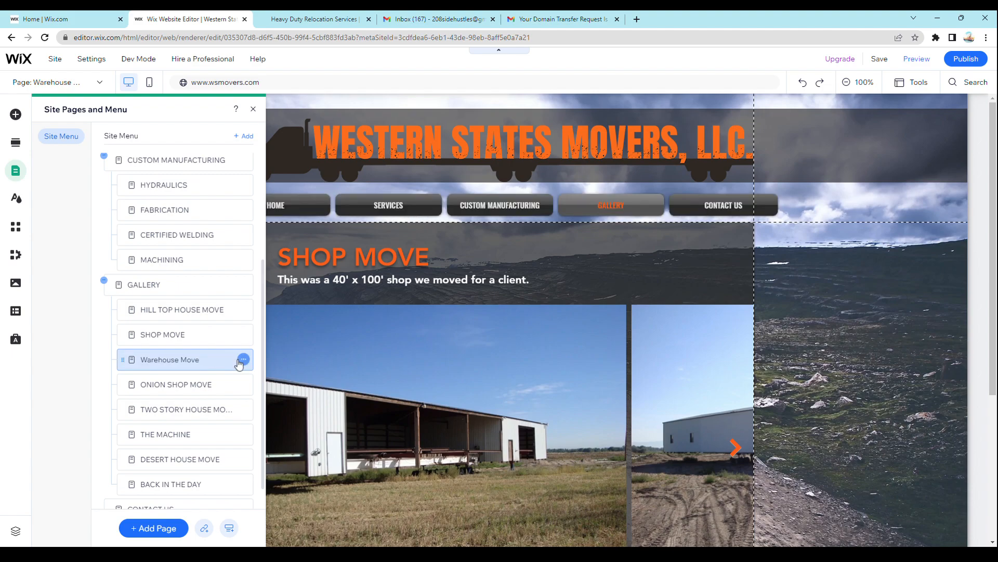
- Rename the duplicated page in capitals as "WAREHOUSE MOVE" to match the other gallery pages
double_click(175, 359)
text(WARE)
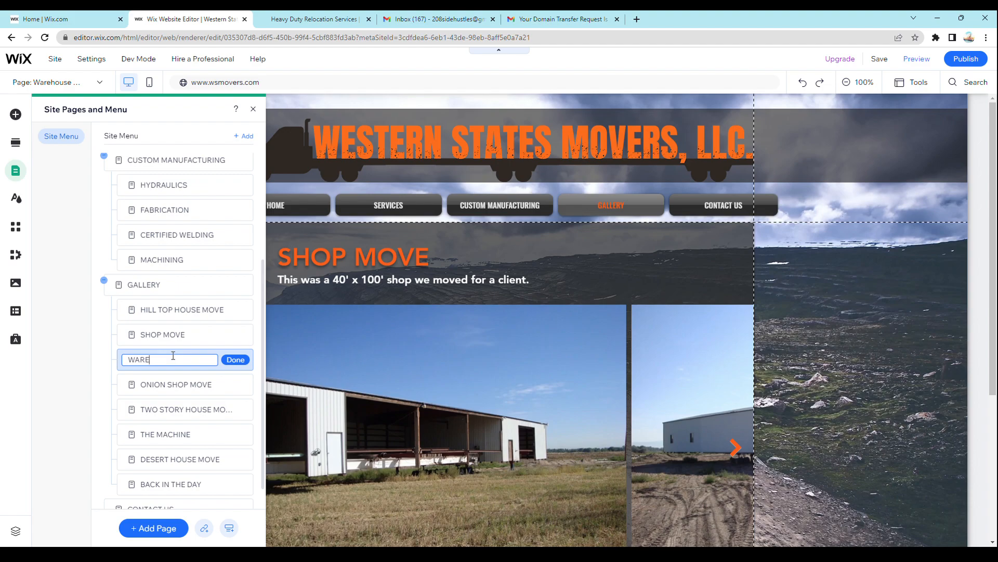
text(HOUSE MOVE)
click(236, 359)
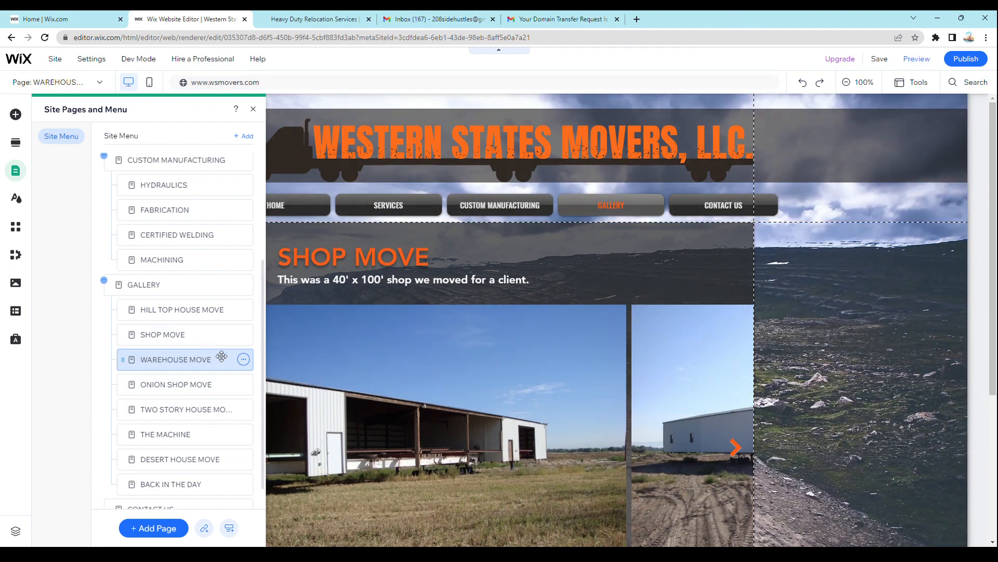
- Replace the heading text on the duplicated page with "WAREHOUSE MOVE"
click(337, 262)
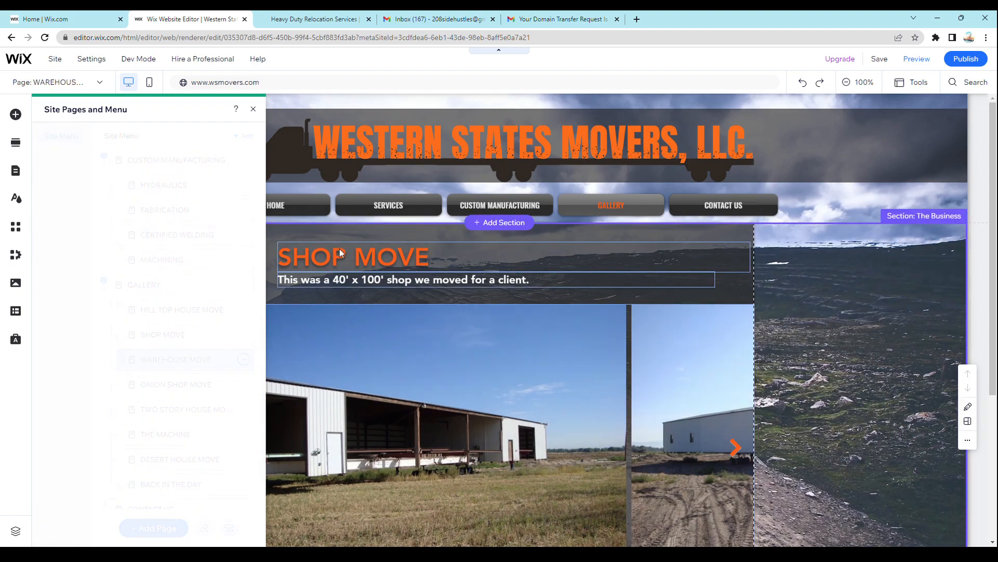
double_click(338, 262)
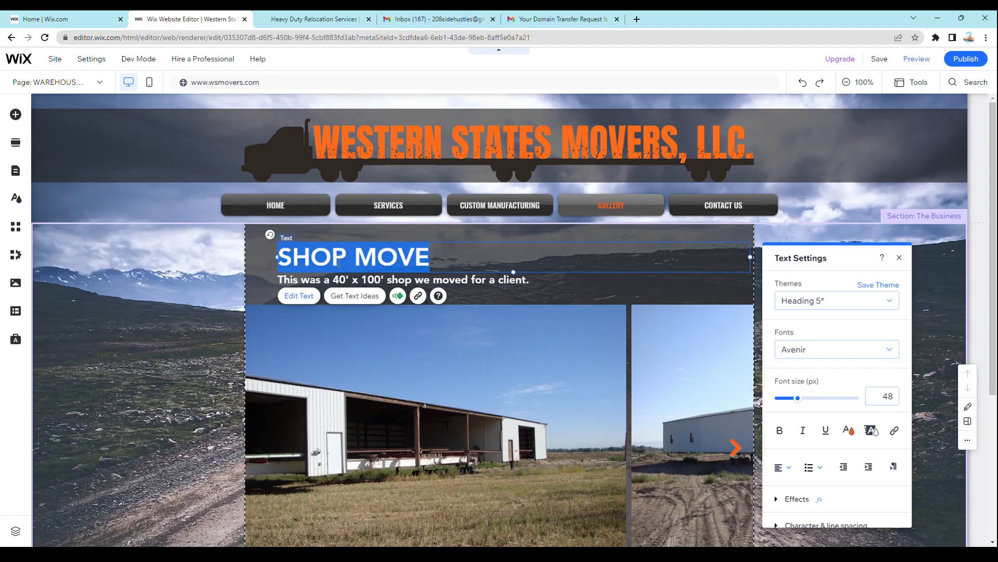
text(WARE)
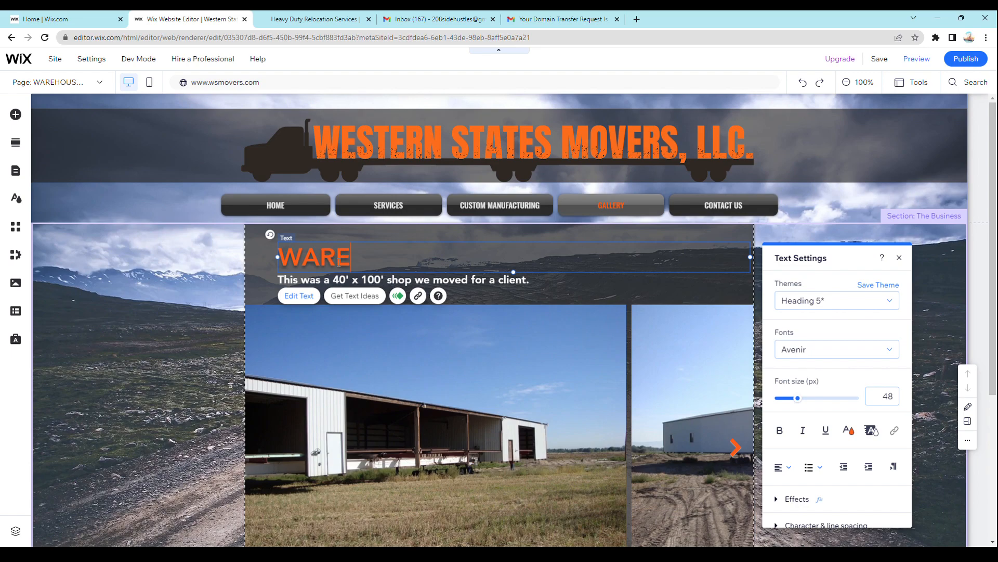
text(HOUSE MOVE)
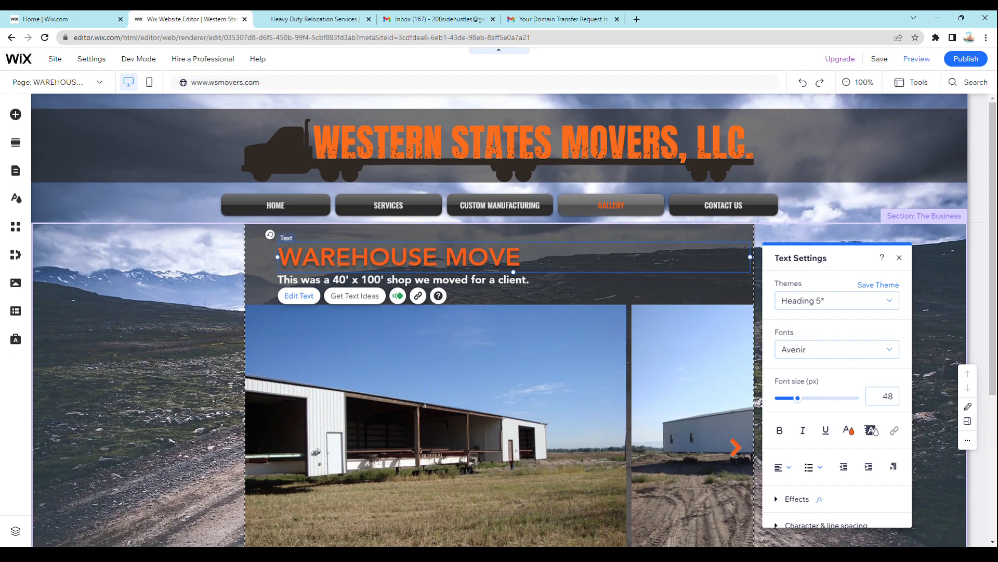
- Delete all photos from the WAREHOUSE MOVE page's gallery and open the media chooser for adding images
click(363, 354)
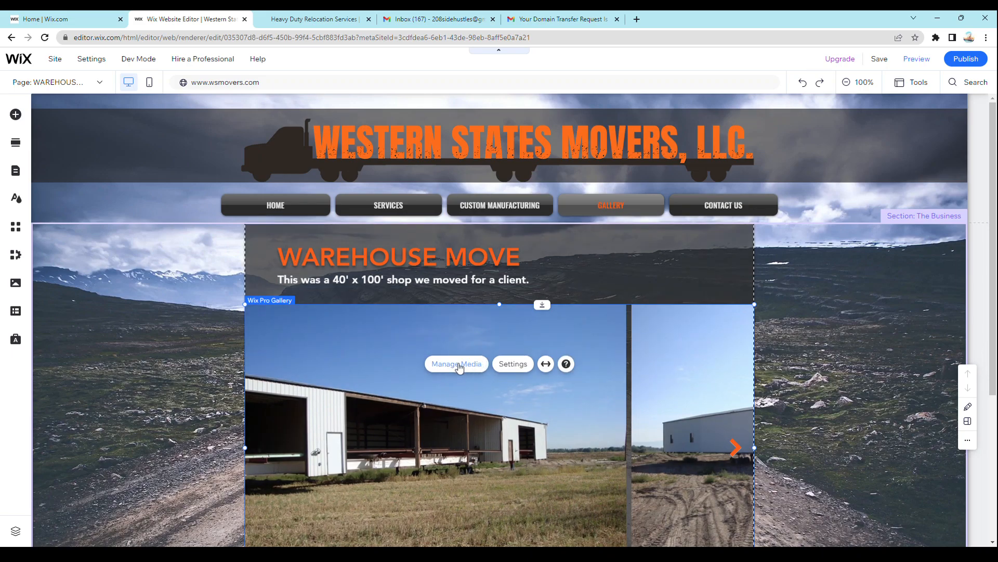
click(460, 367)
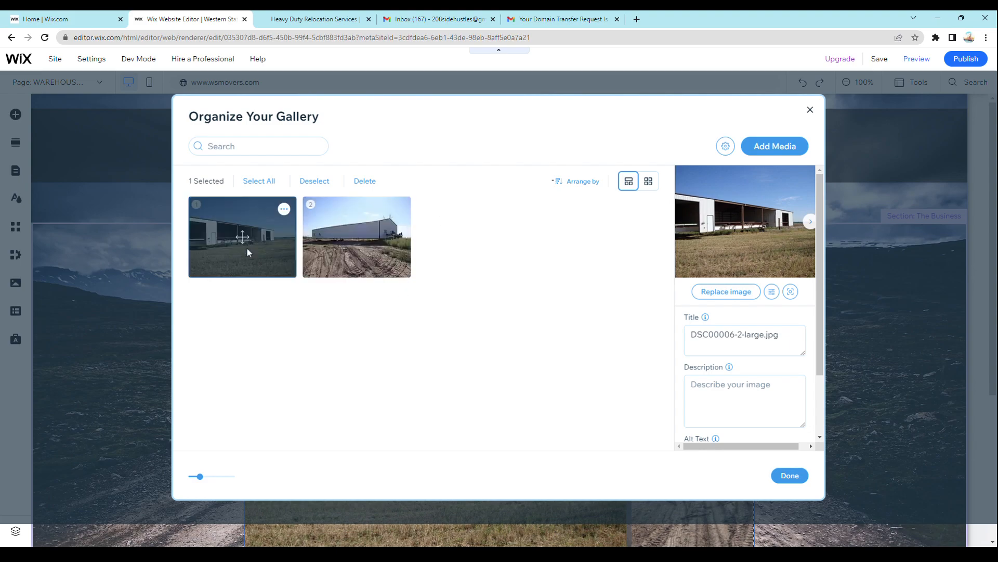
click(262, 182)
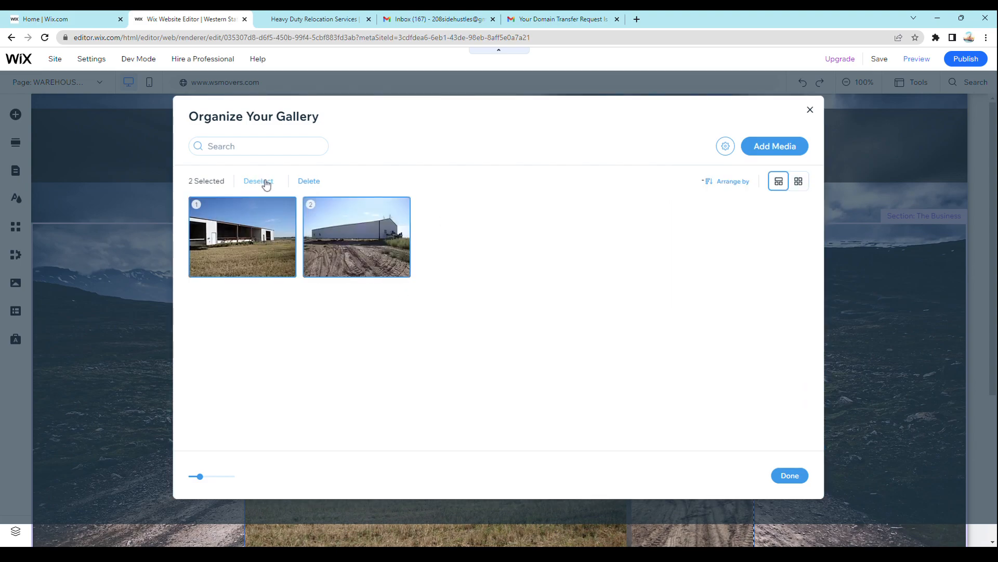
click(309, 181)
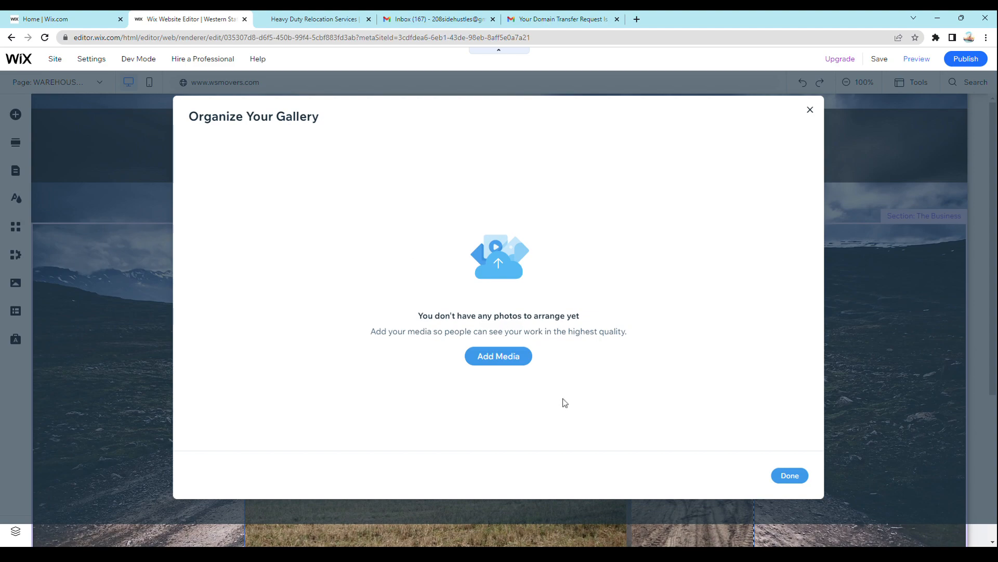
click(502, 364)
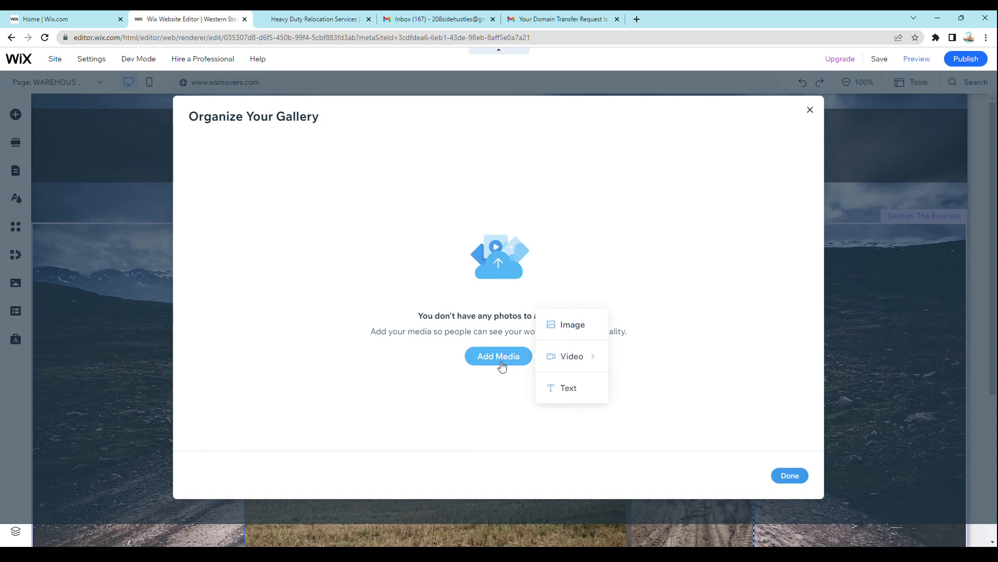
click(574, 326)
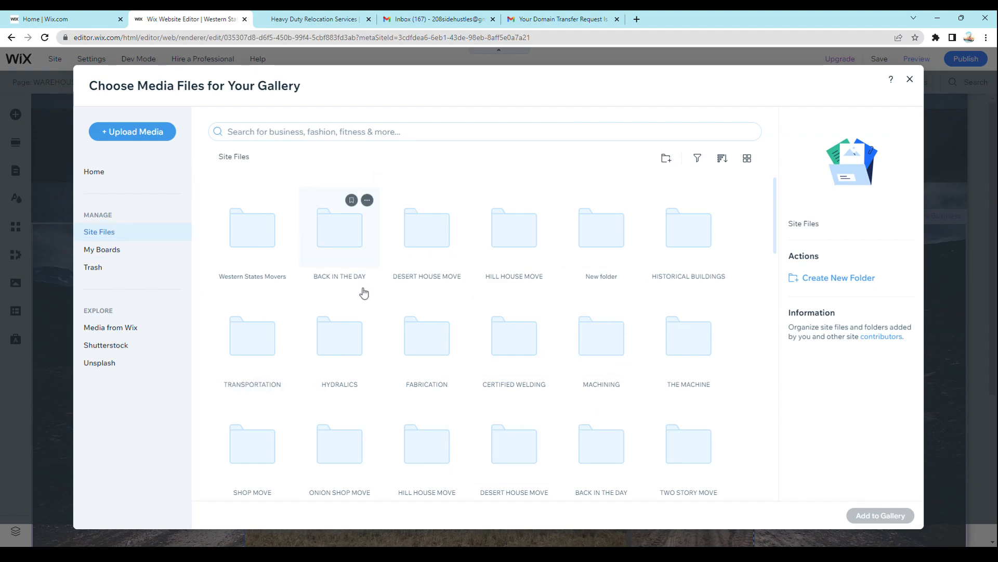
- Review the media upload sources, including Facebook, Google Photos, My Wix Account and Computer, and close the upload window
click(135, 146)
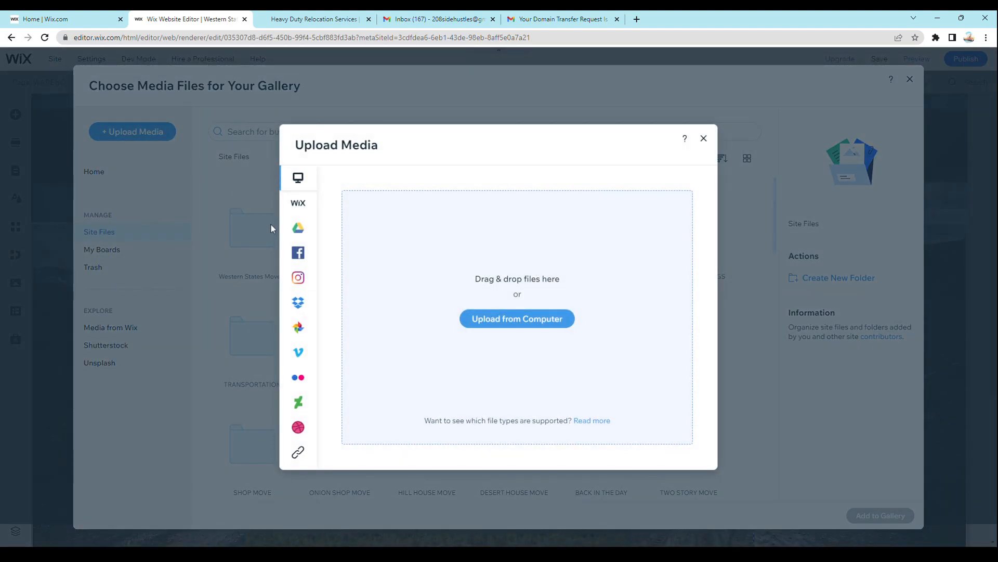
mouse_move(297, 278)
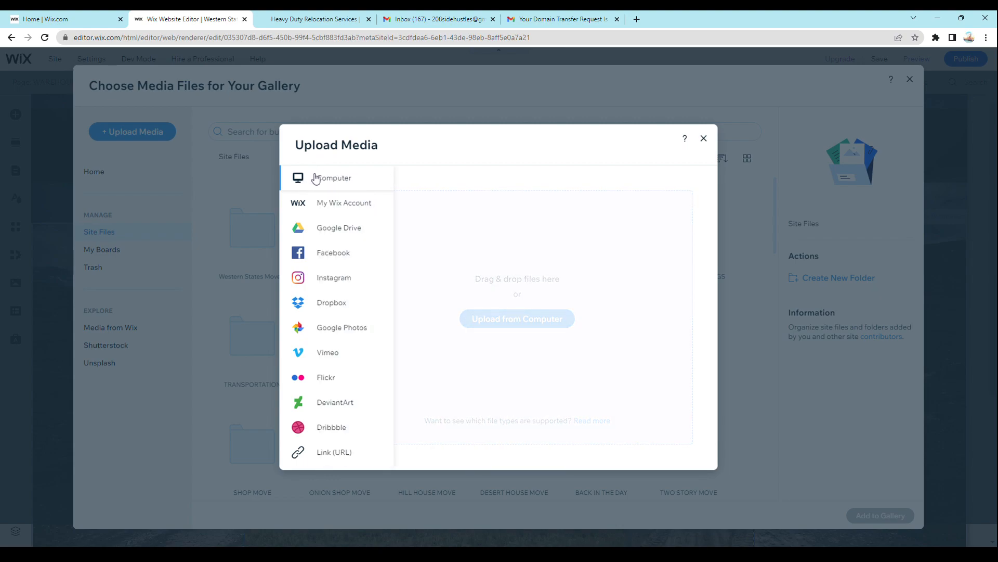
click(331, 263)
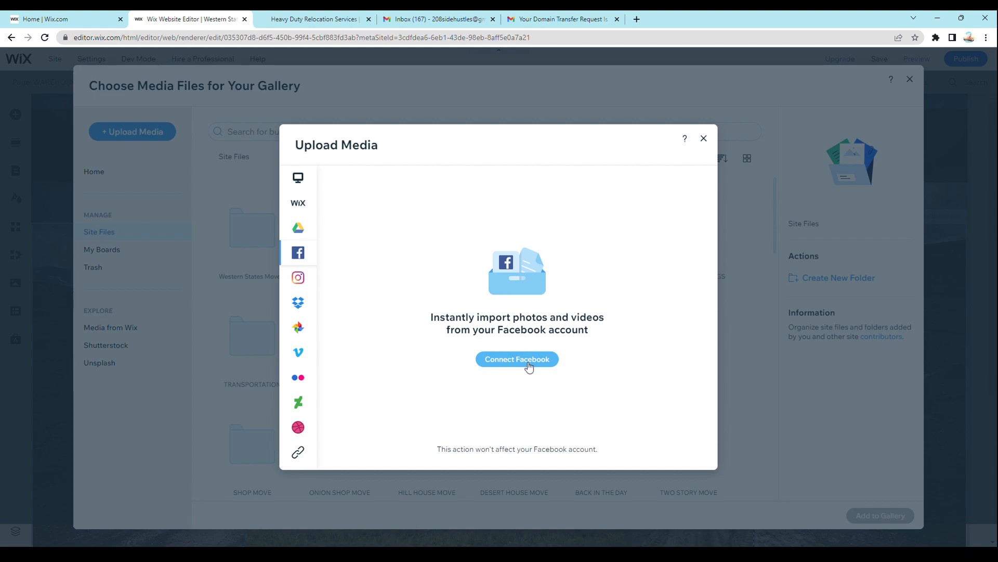
click(299, 336)
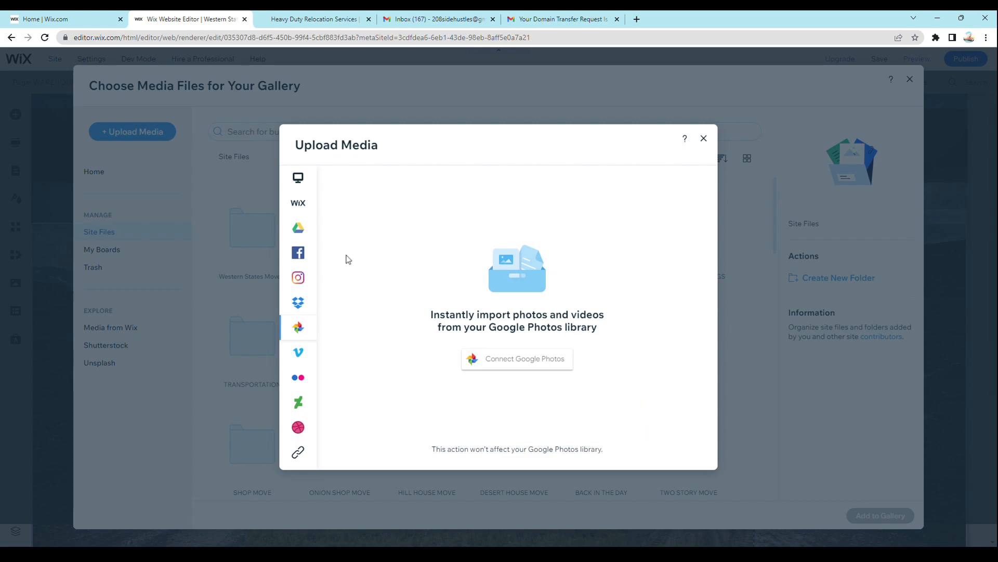
mouse_move(301, 207)
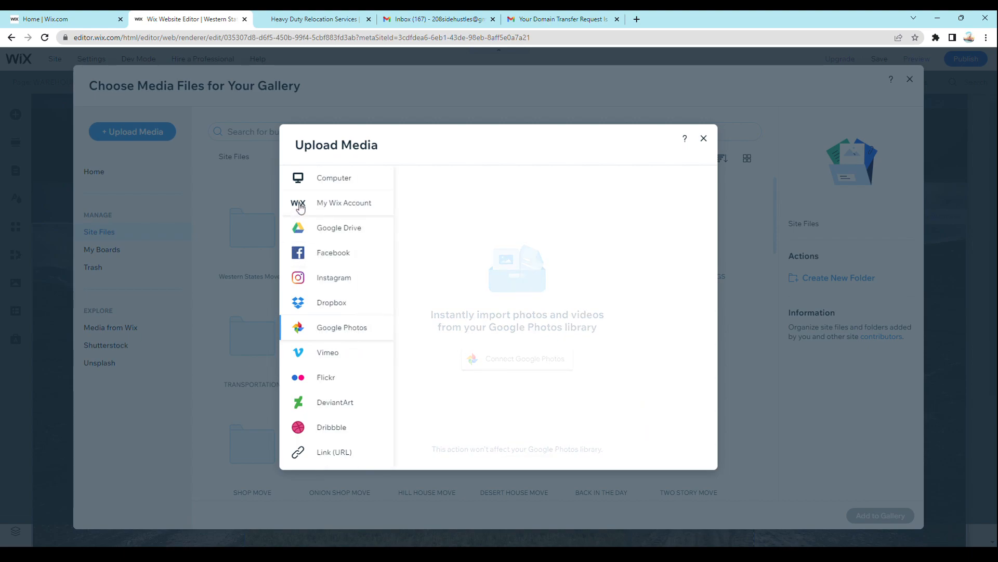
click(377, 211)
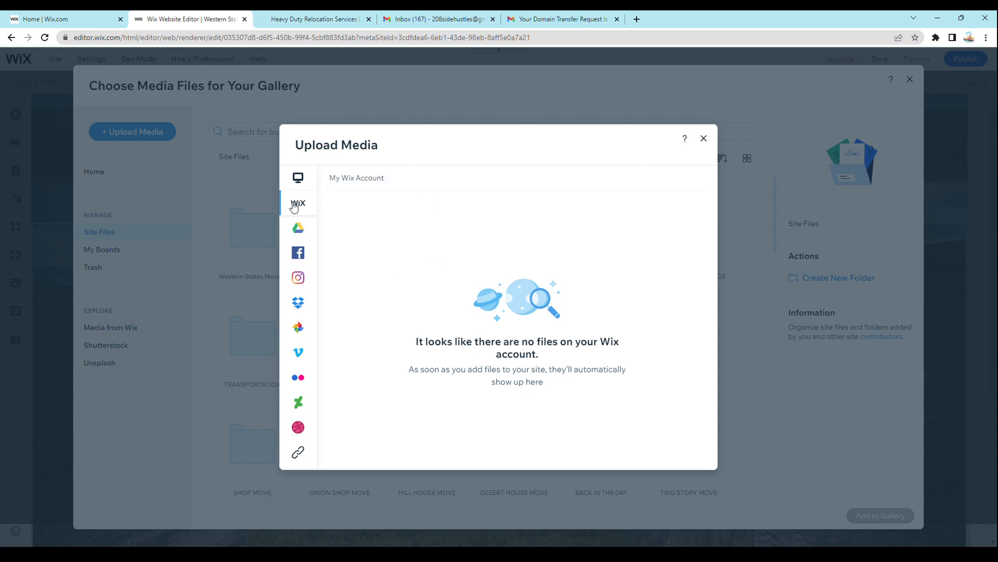
mouse_move(305, 183)
click(298, 178)
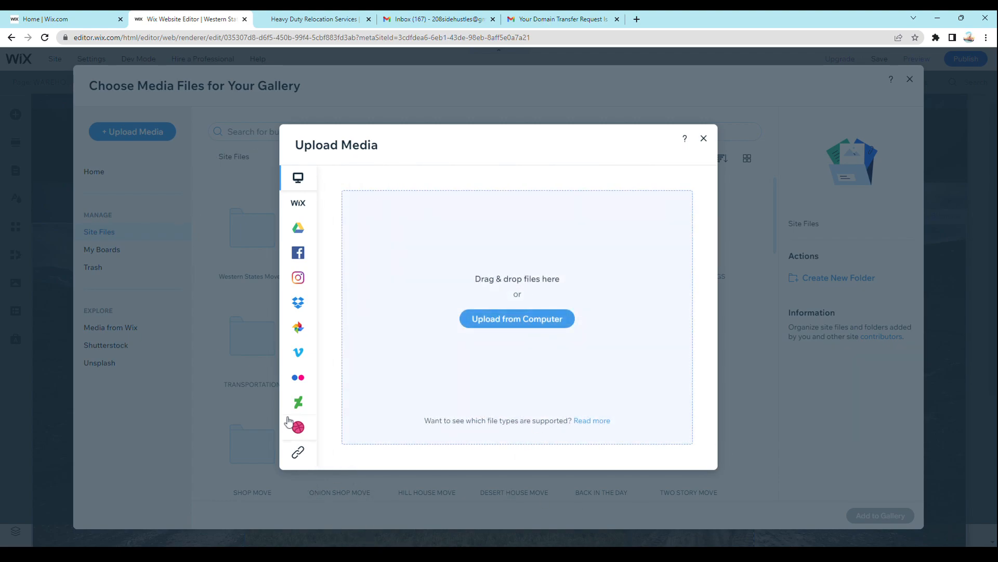
mouse_move(291, 416)
click(702, 138)
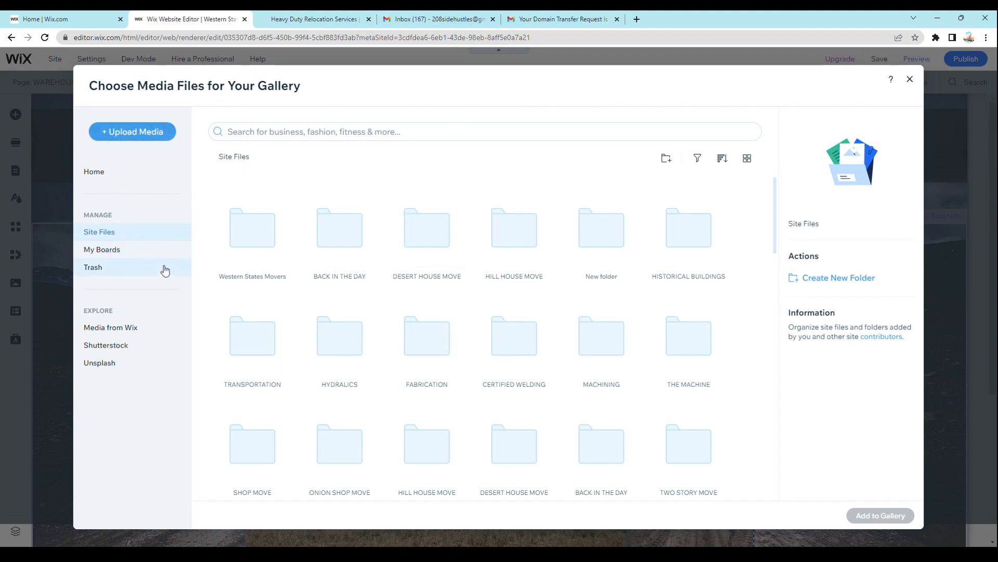
- Browse the stock images in Media from Wix and open the free Unsplash photo collection
click(114, 333)
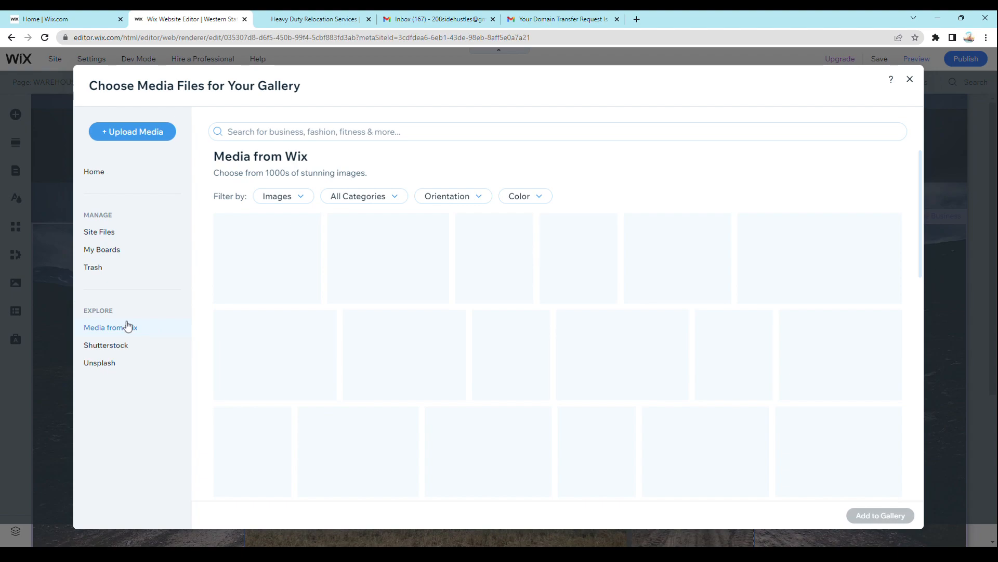
scroll(634, 208, down, 10)
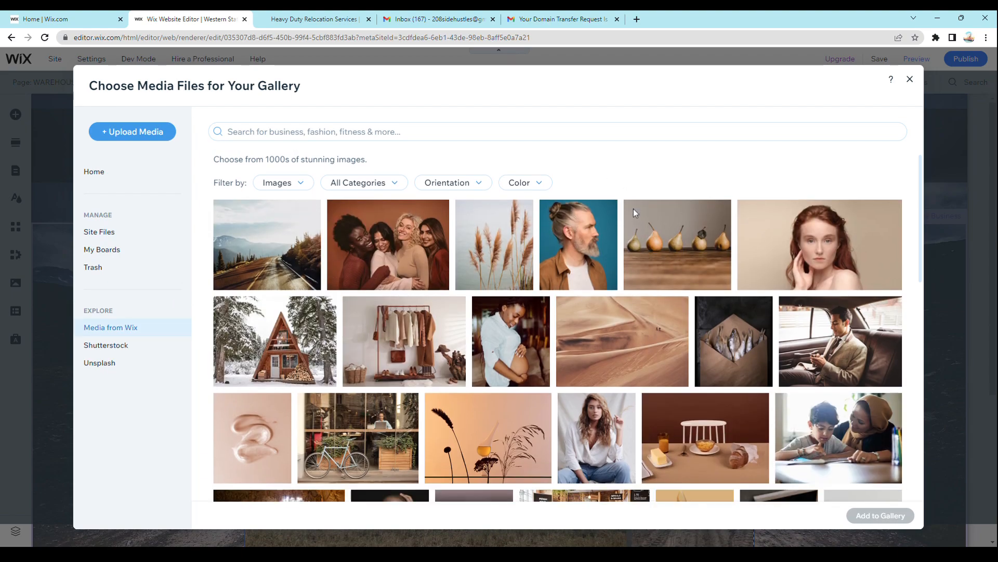
scroll(648, 239, down, 2)
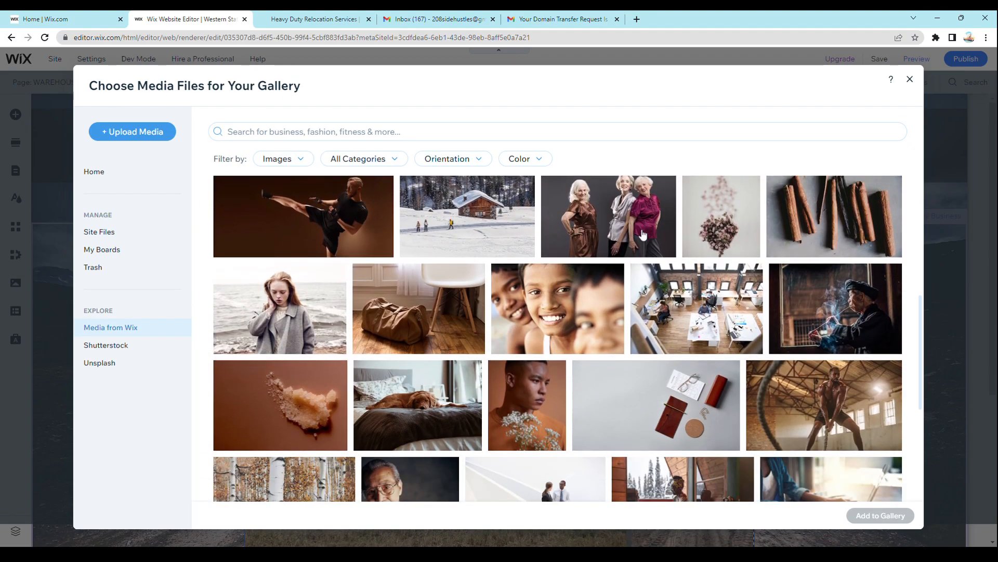
scroll(491, 361, down, 10)
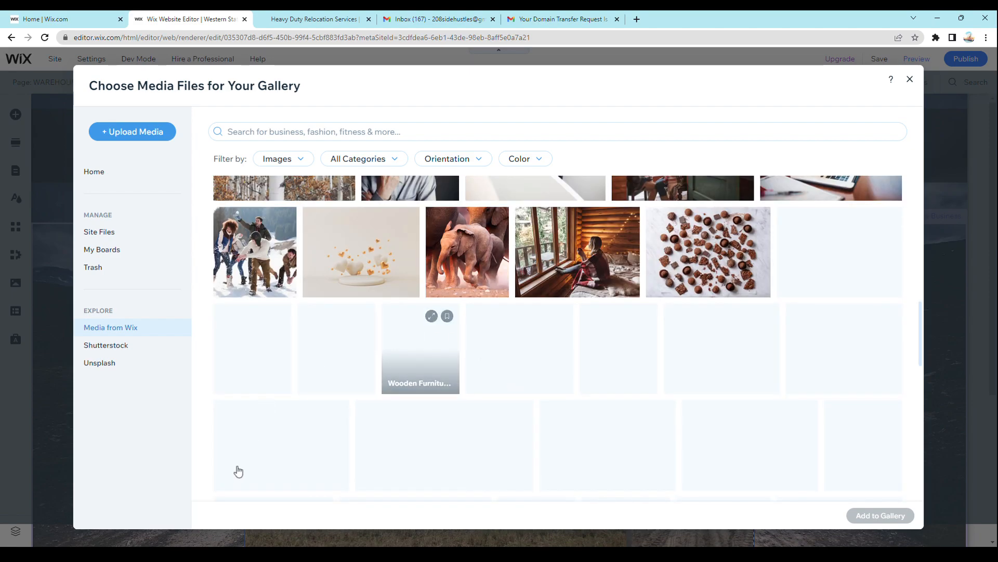
scroll(106, 453, up, 2)
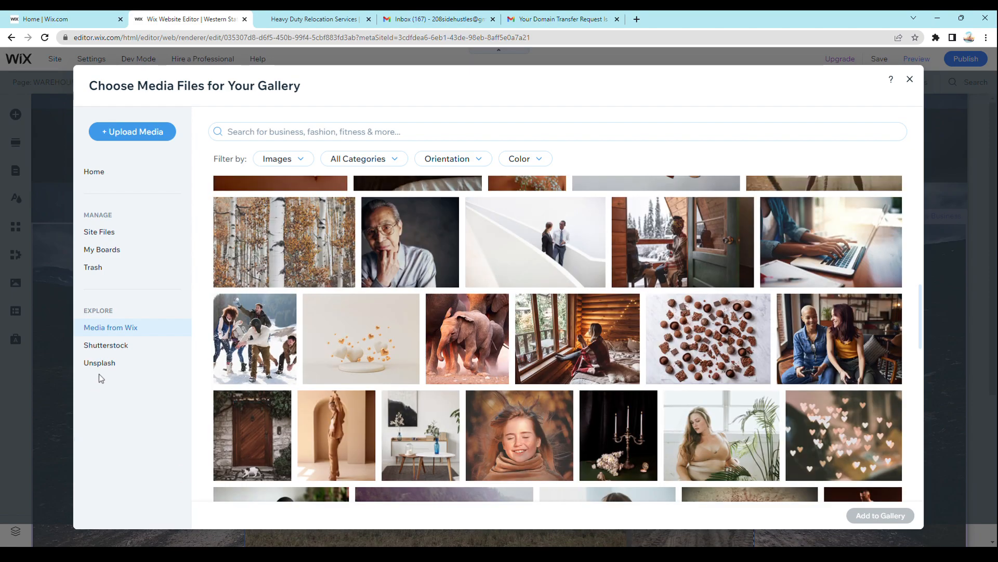
click(111, 364)
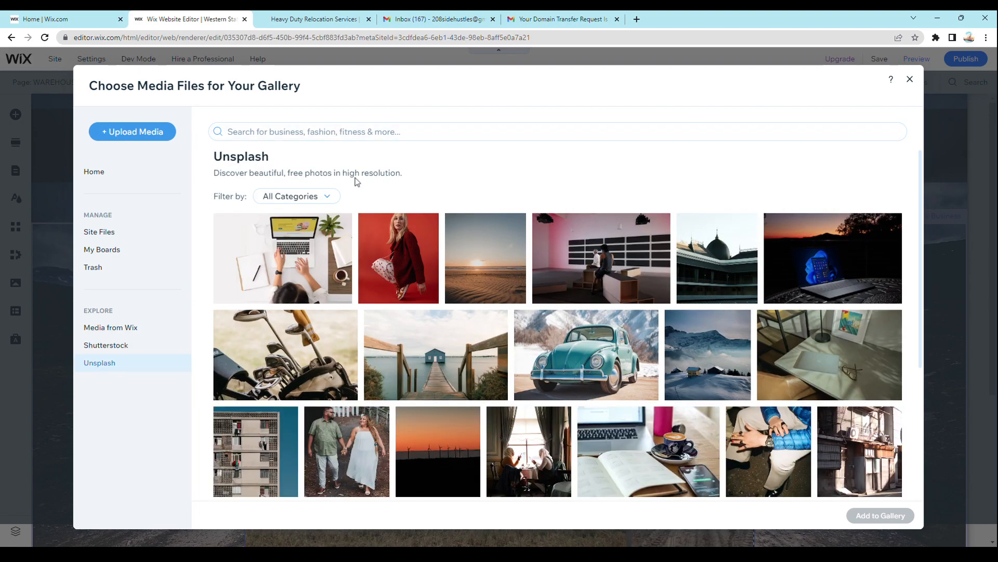
- Search the free Unsplash photos for "tRACTOR" and open the Shutterstock collection
click(375, 130)
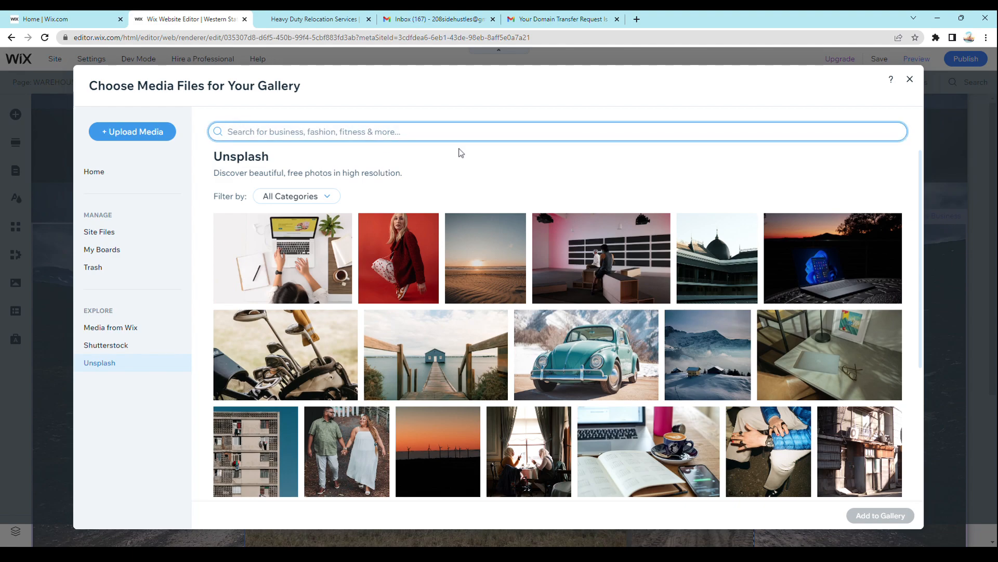
text(tRACTOR)
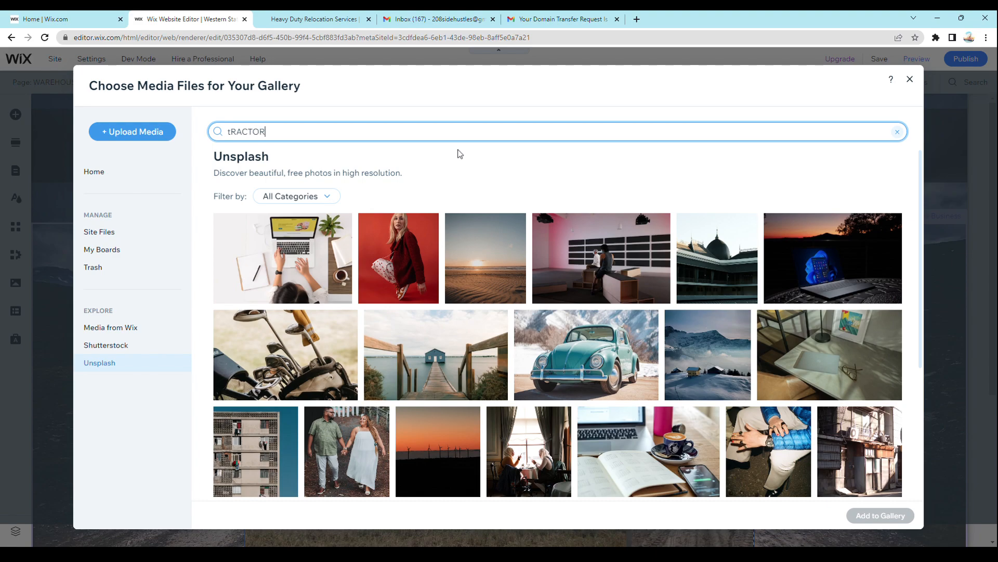
key(Return)
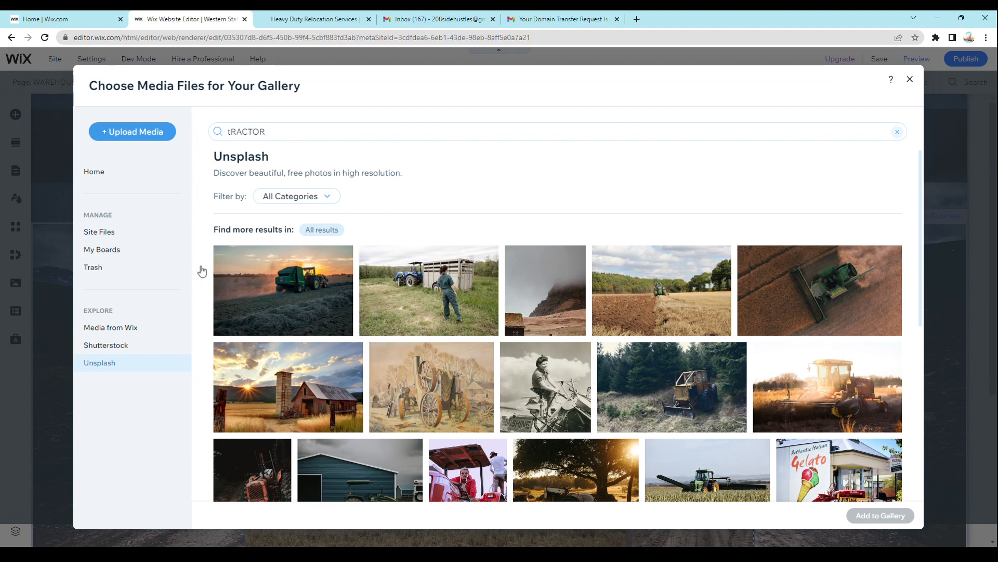
click(112, 349)
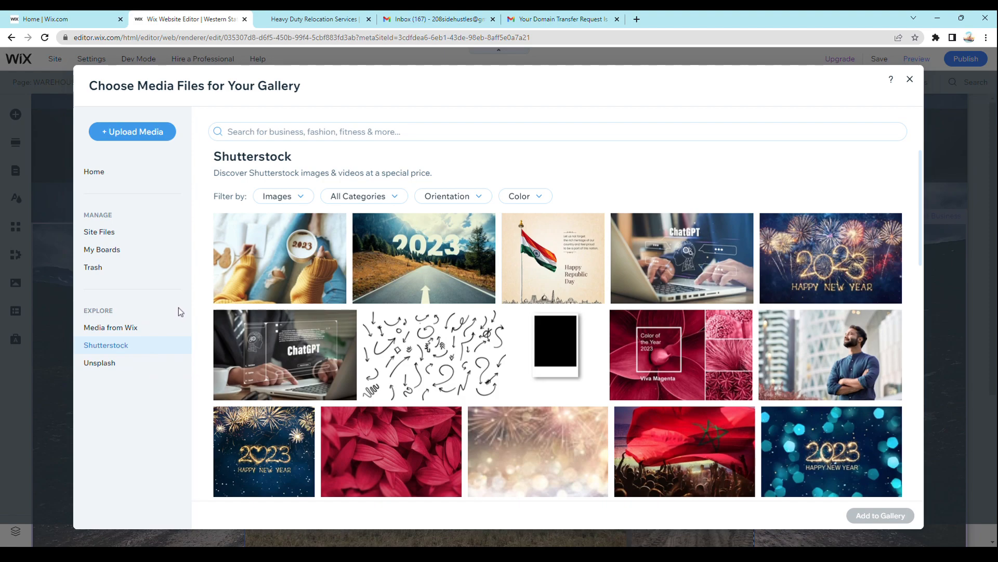
- Move the image Screenshot 2022-12-19 101833.png from Site Files to the trash and close the gallery's media windows
click(112, 234)
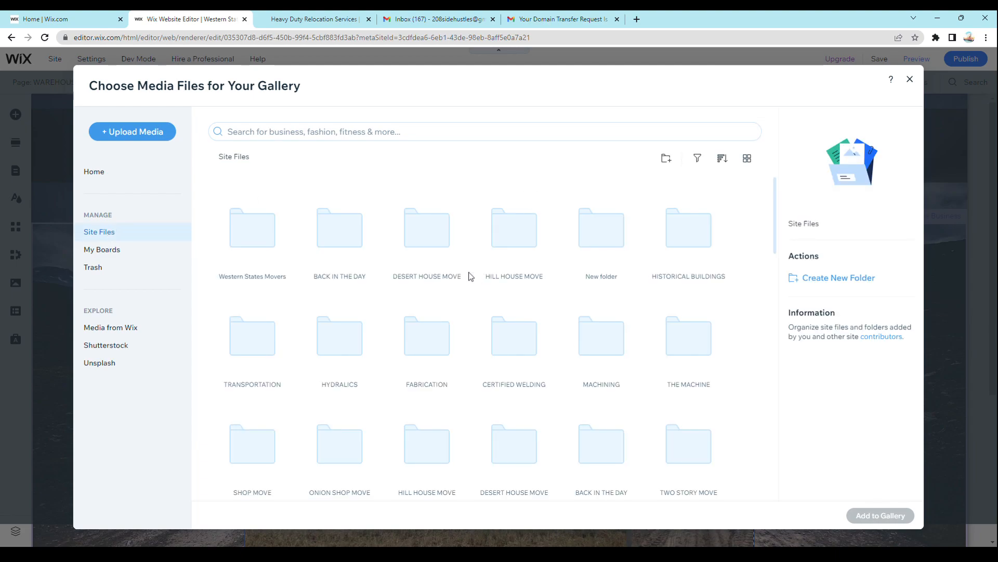
scroll(470, 276, down, 5)
scroll(469, 275, down, 6)
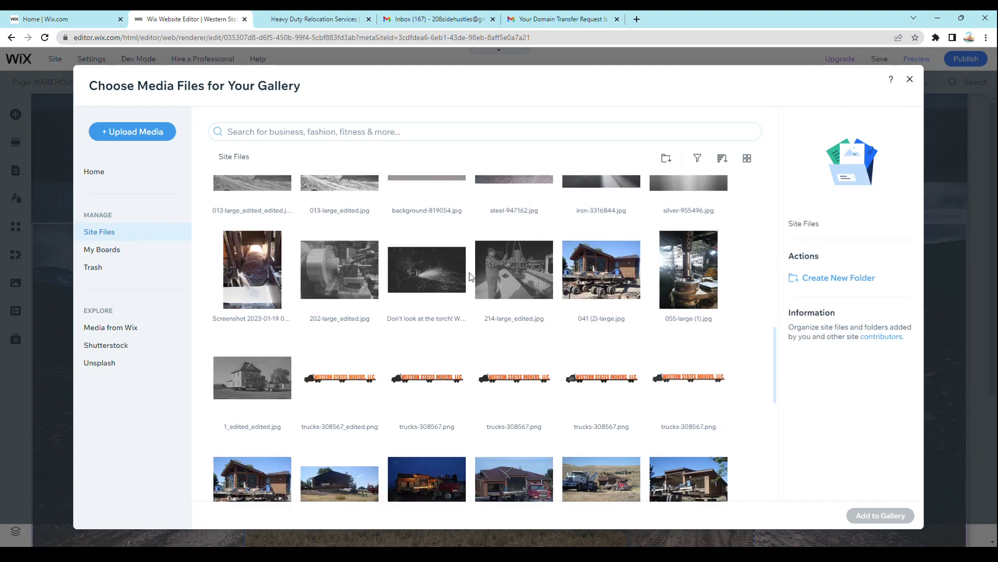
scroll(473, 282, down, 6)
scroll(225, 285, up, 17)
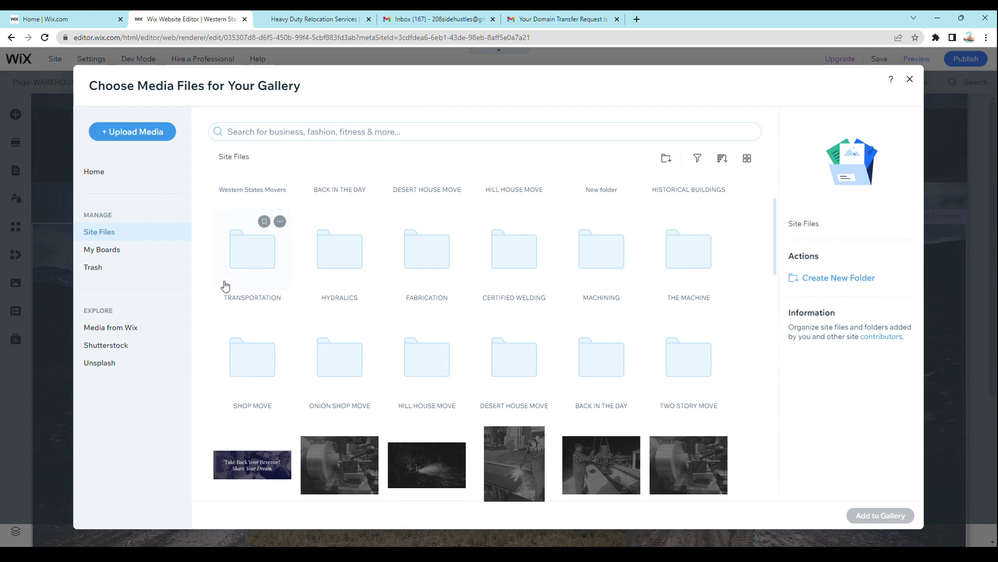
scroll(236, 294, down, 6)
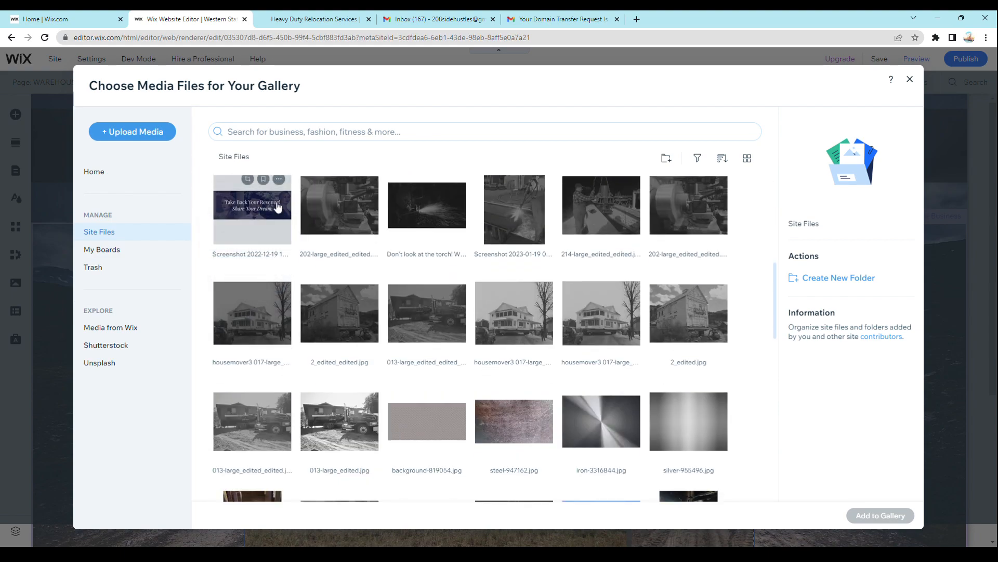
click(279, 179)
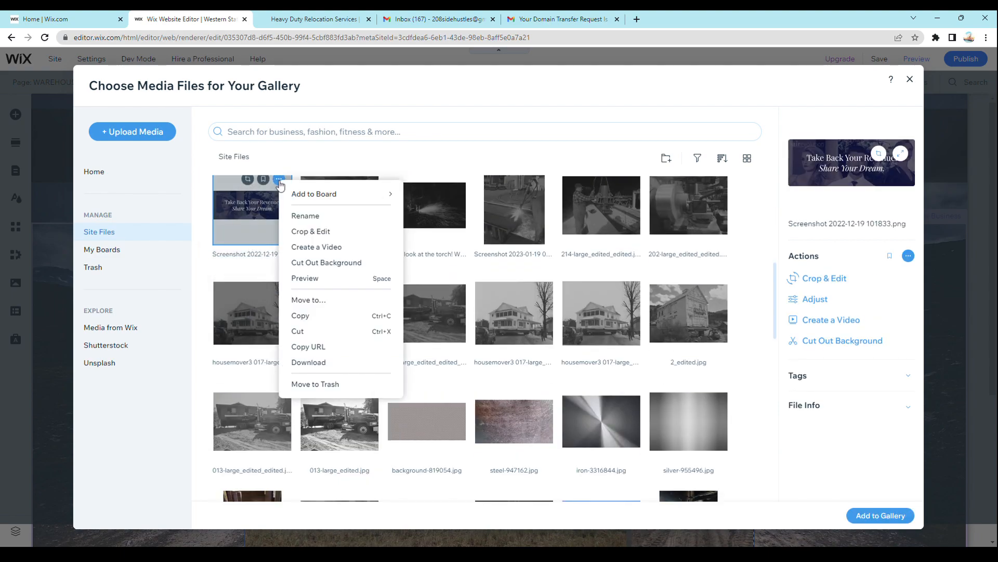
click(311, 384)
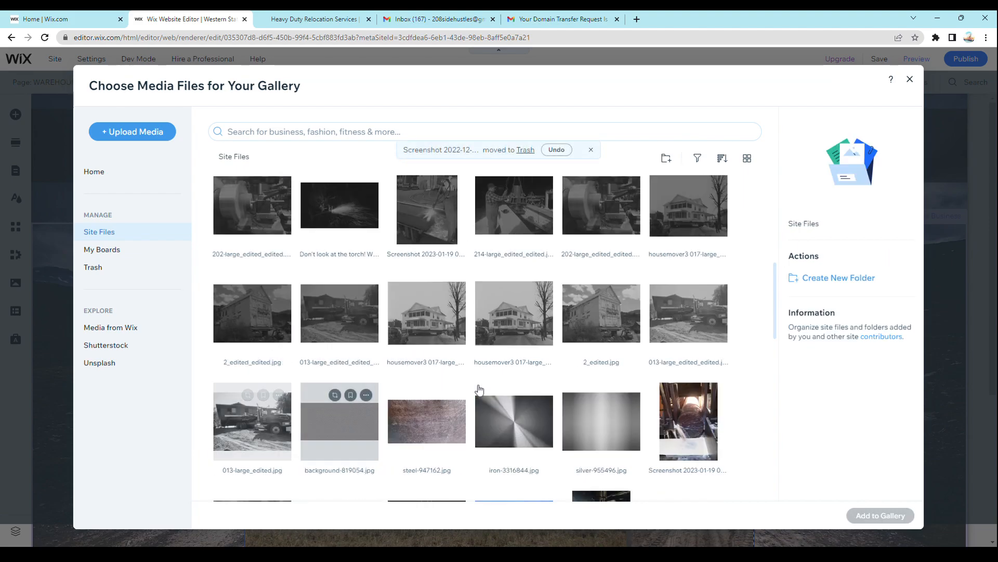
click(909, 79)
click(810, 109)
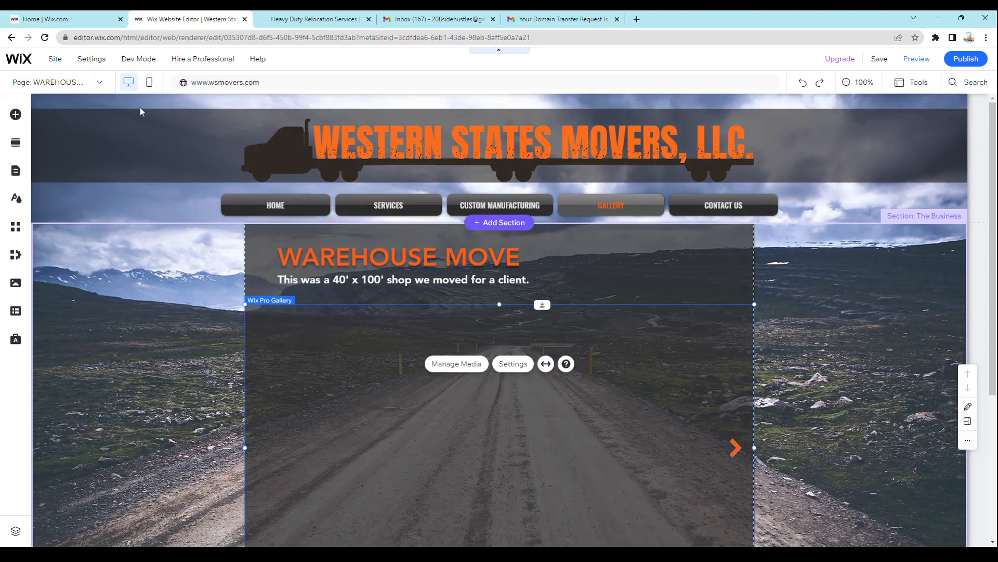
- Hide the WAREHOUSE MOVE page from the site menu
click(104, 84)
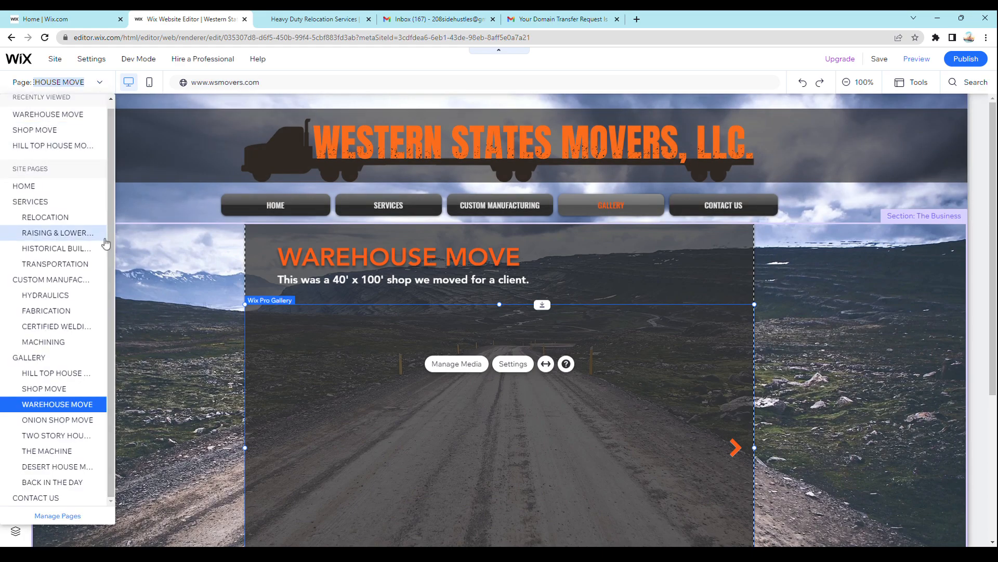
click(96, 84)
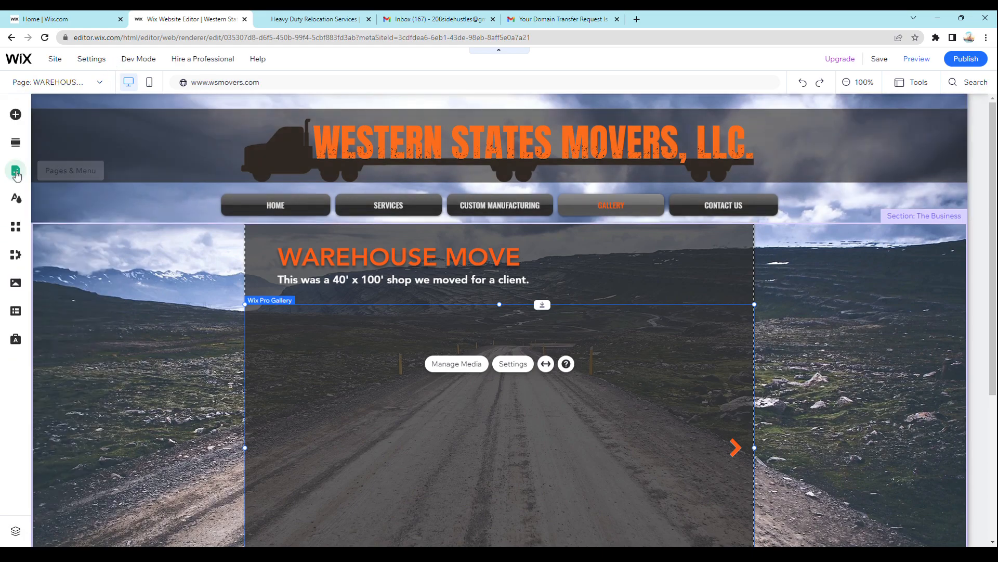
click(17, 180)
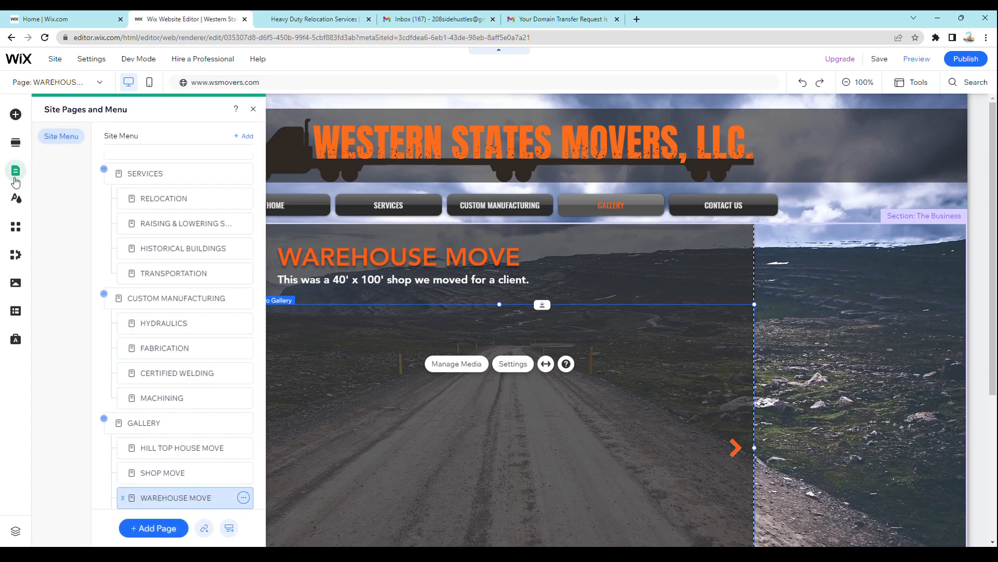
scroll(291, 491, down, 2)
click(243, 497)
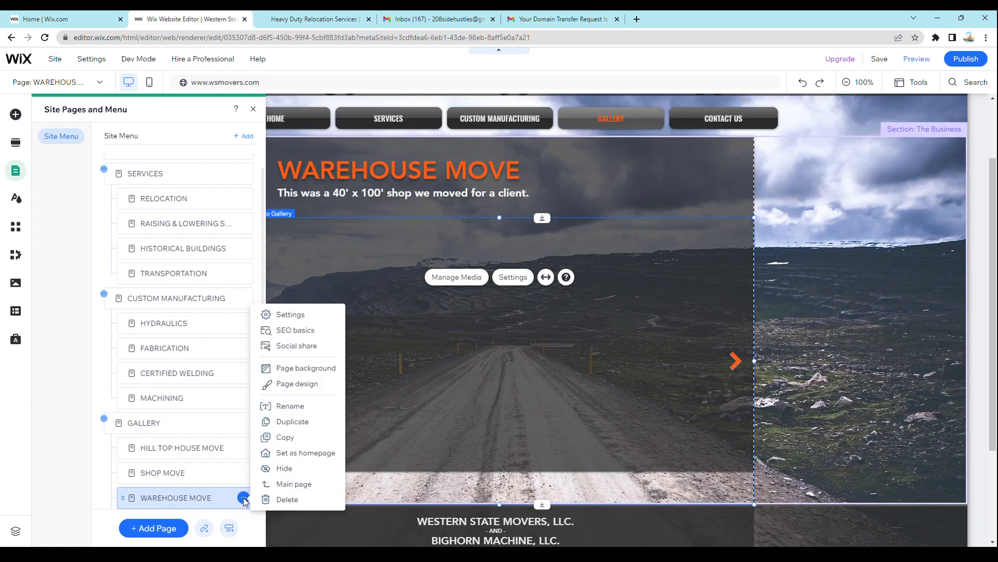
click(281, 470)
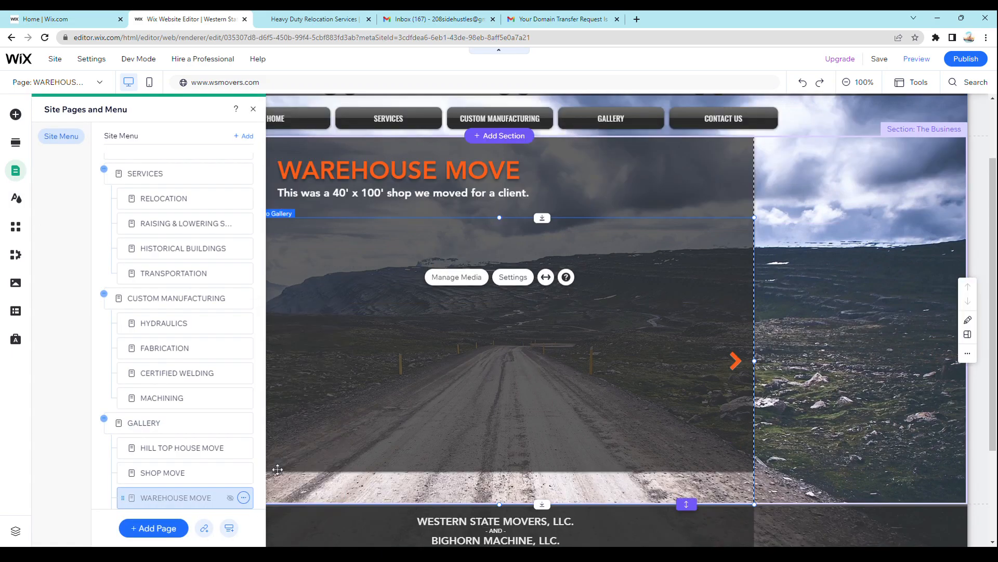
- Delete the WAREHOUSE MOVE page from the gallery pages and close the site pages list
scroll(182, 447, down, 2)
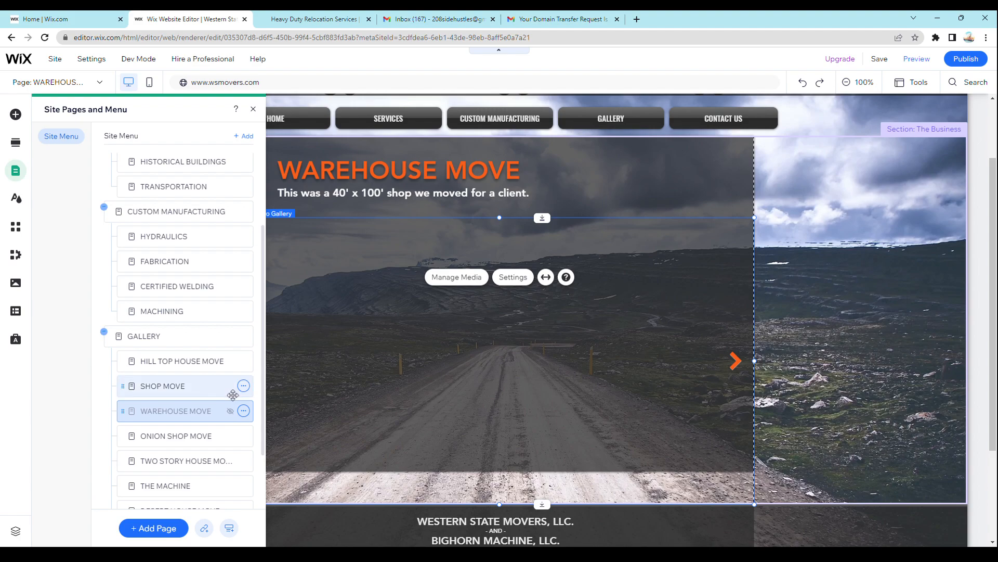
click(244, 411)
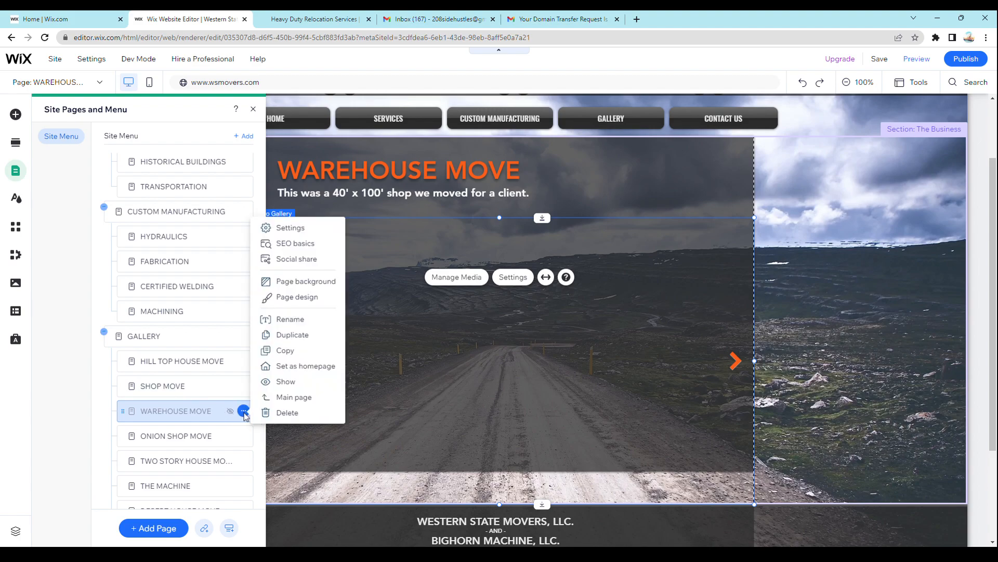
click(288, 413)
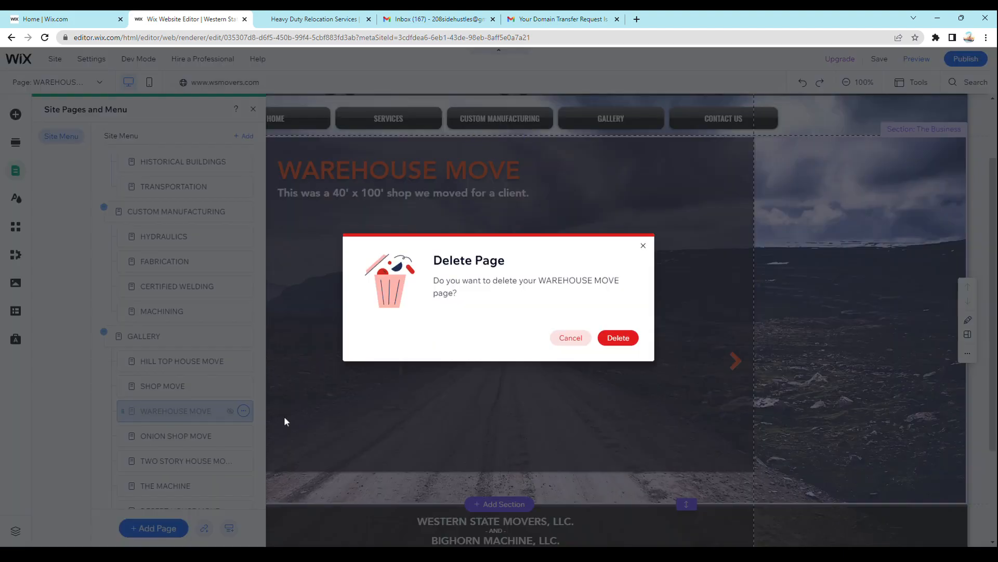
click(623, 339)
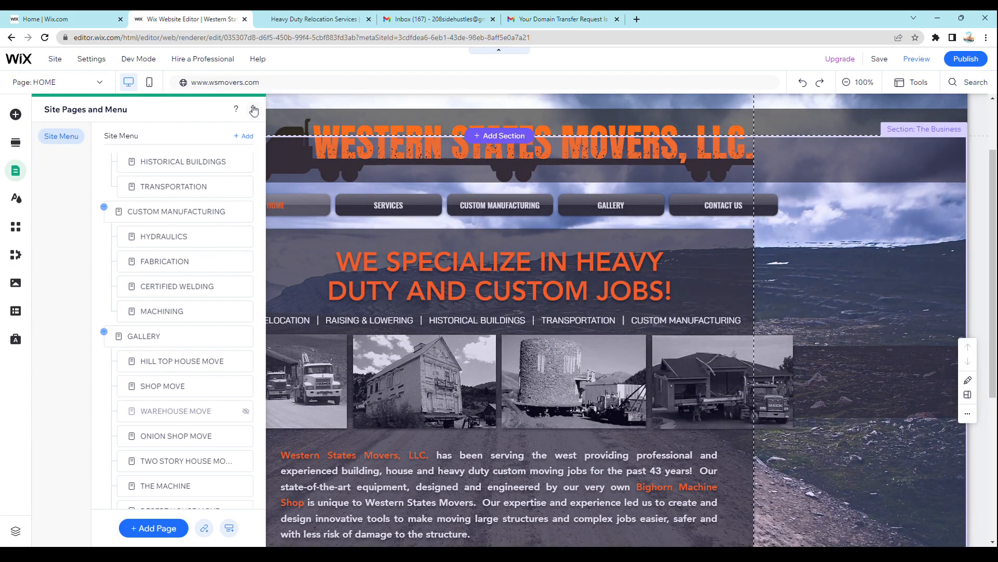
click(457, 113)
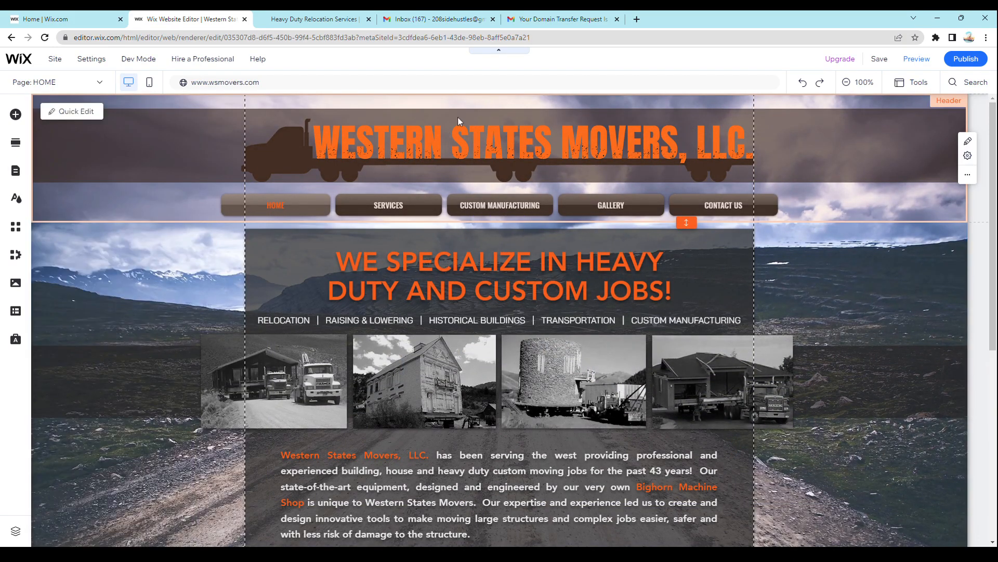
- Inspect the web address linked to the Facebook icon in the home page footer and close its link settings without changes
scroll(612, 217, down, 3)
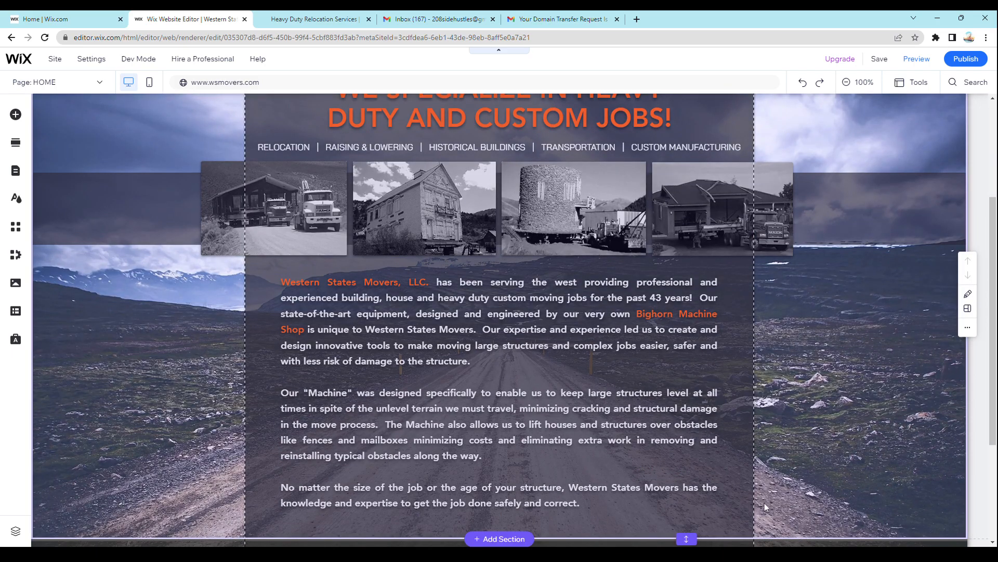
scroll(764, 506, down, 3)
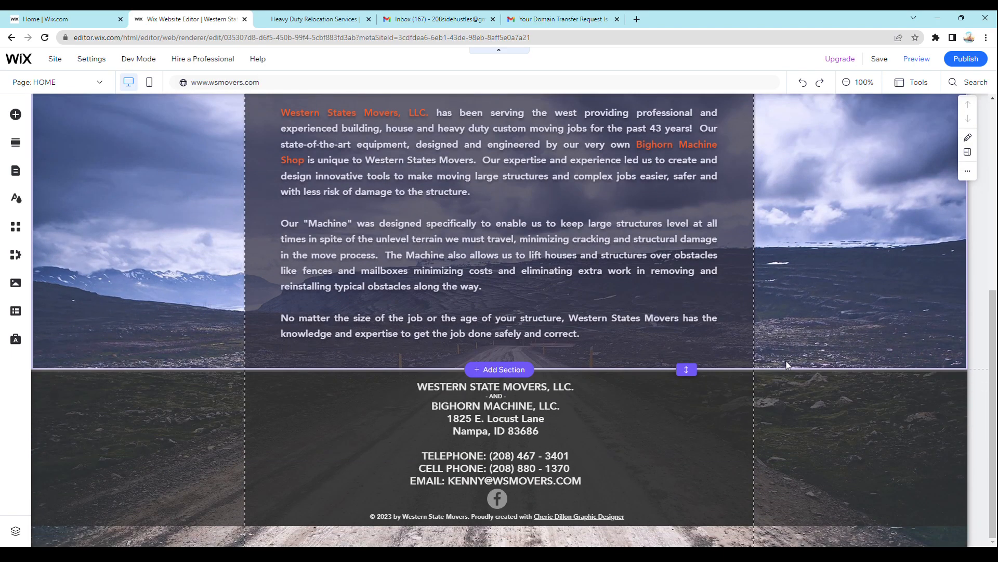
click(600, 420)
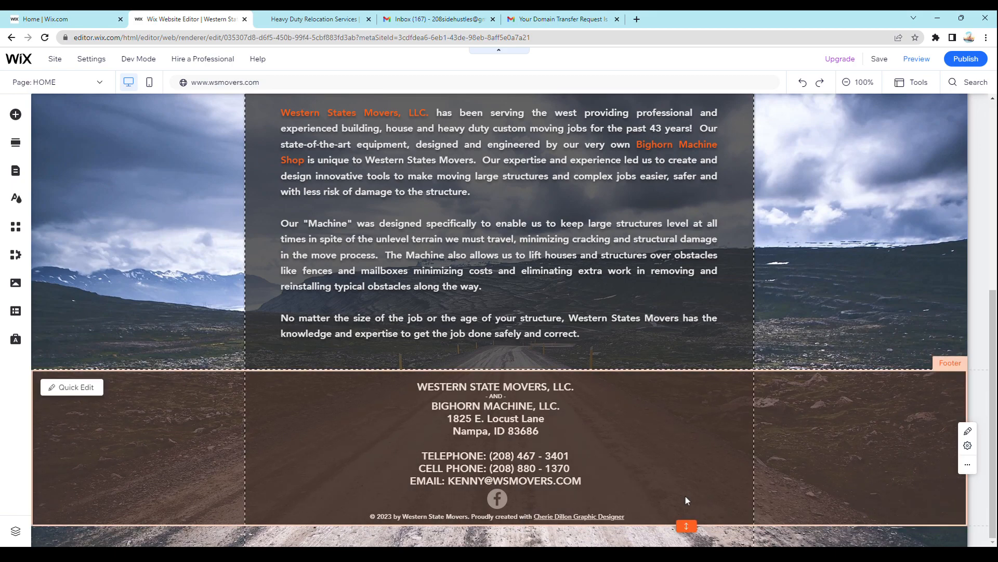
click(496, 497)
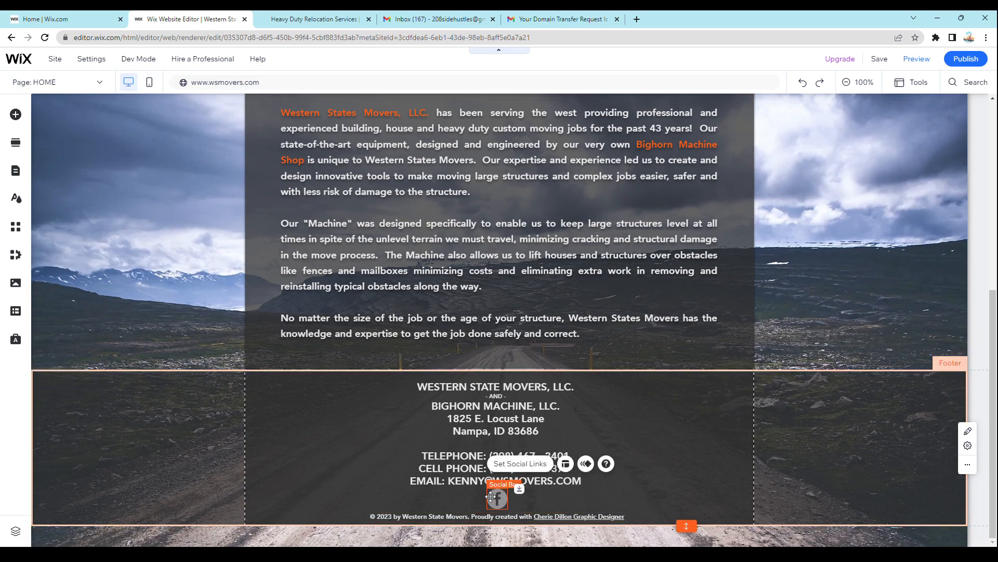
double_click(498, 497)
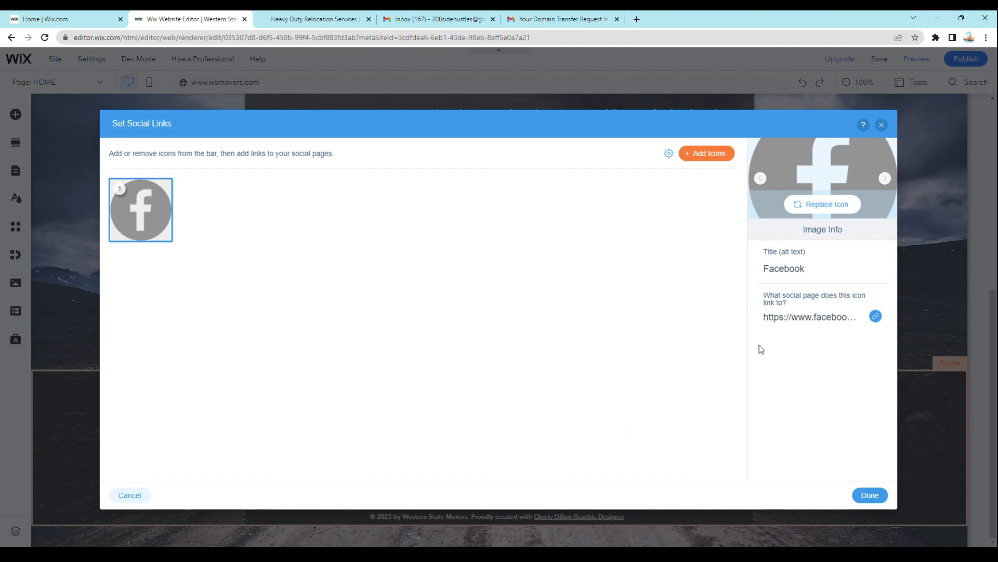
click(829, 316)
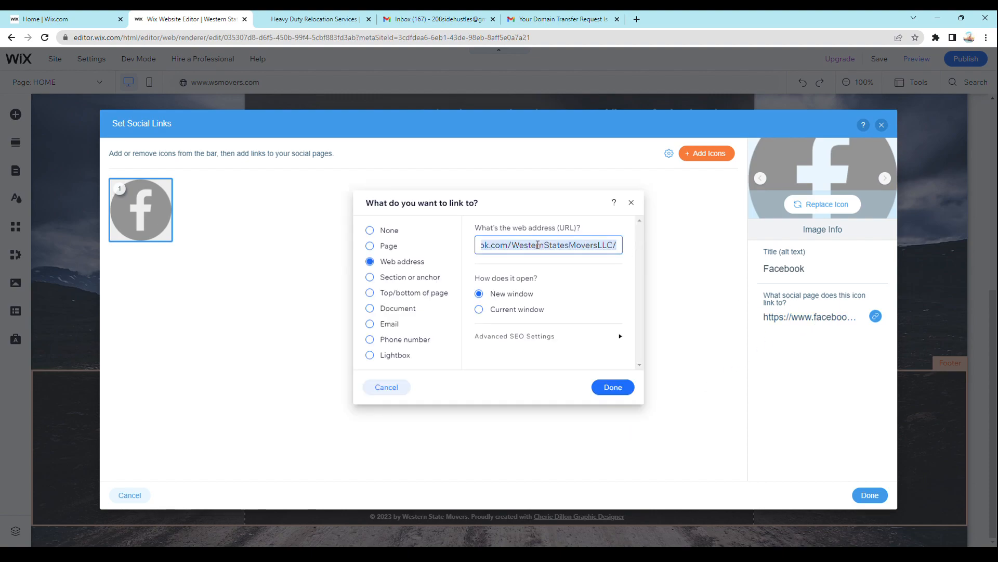
click(631, 203)
click(882, 125)
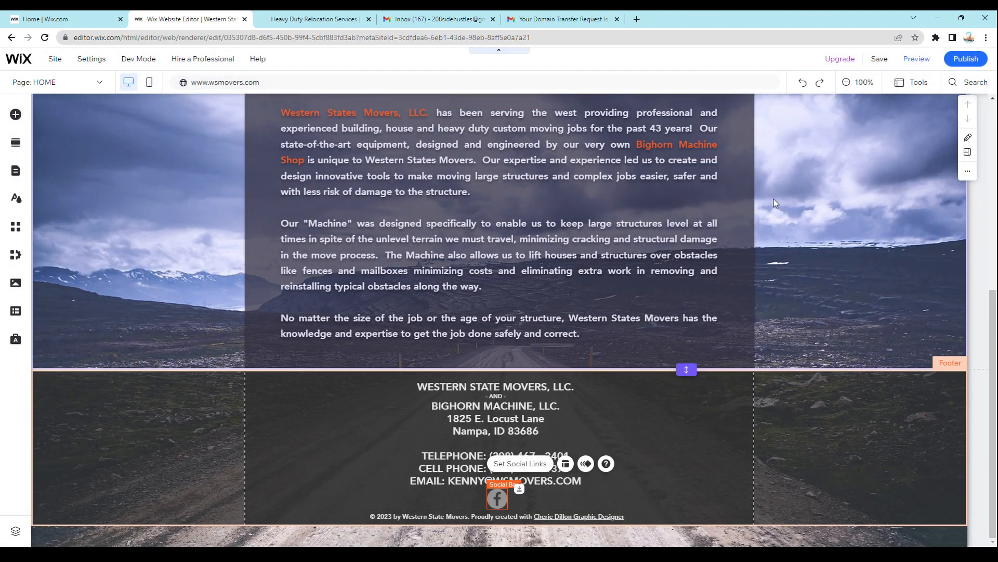
- Review the list of site pages, including the service, custom manufacturing and gallery subpages
scroll(258, 382, up, 6)
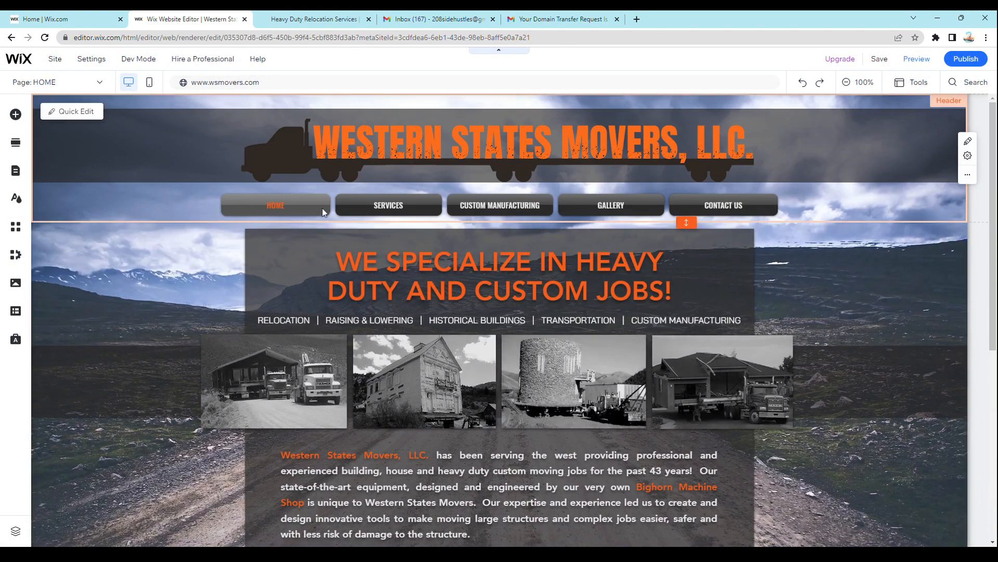
click(98, 85)
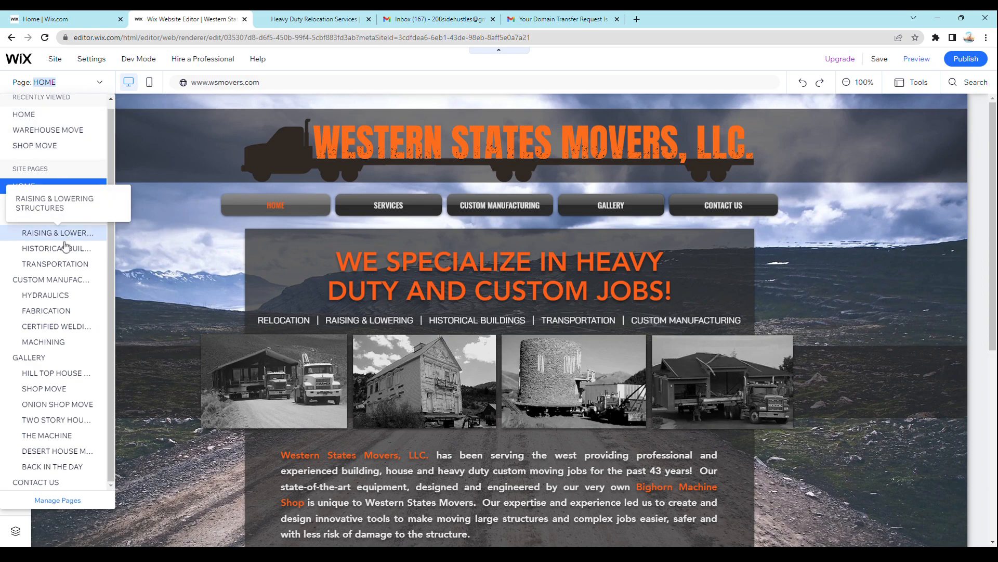
click(101, 85)
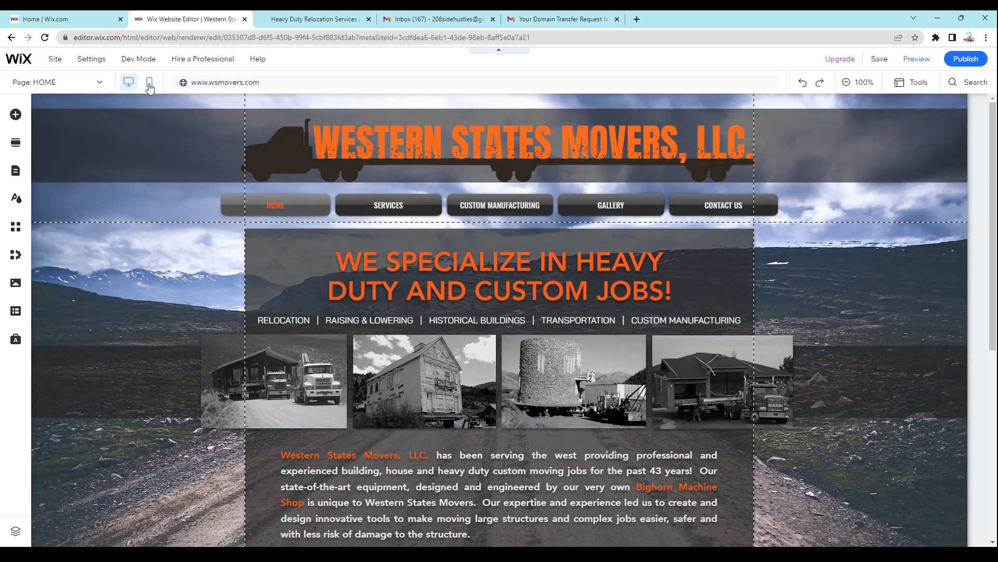
- Switch to the mobile version of the home page, review its layout down to the footer and select the copyright text
click(150, 84)
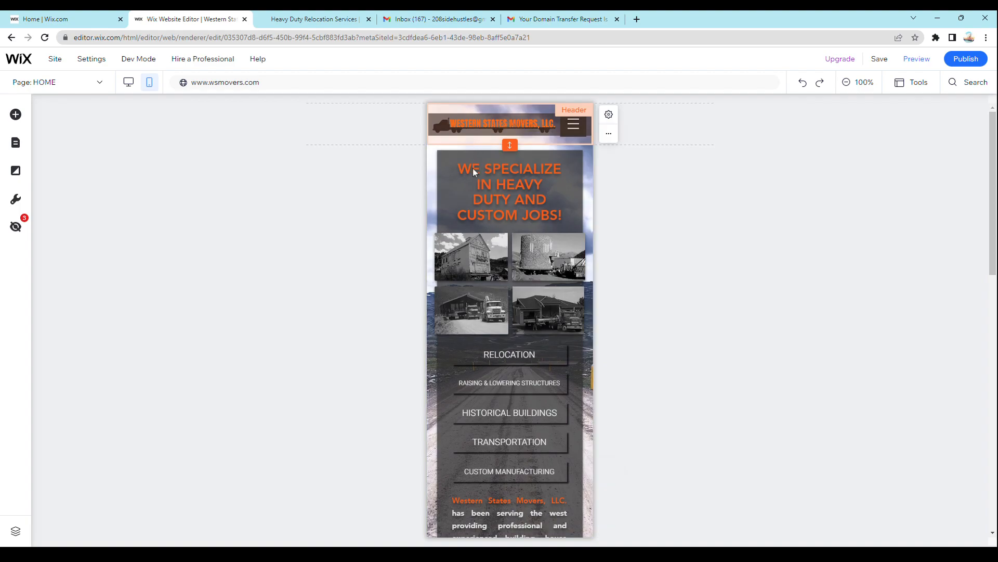
scroll(456, 336, down, 6)
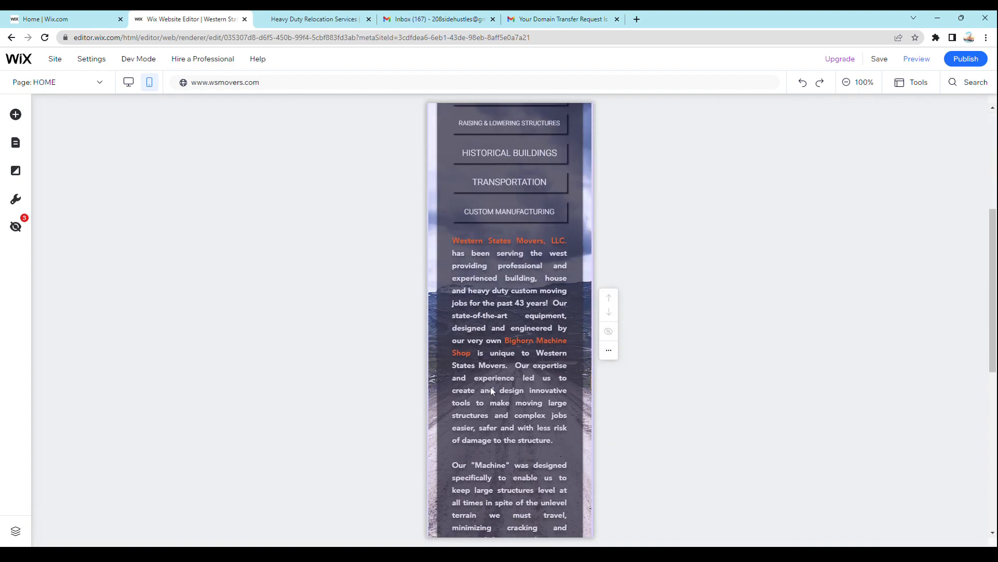
scroll(498, 298, down, 5)
scroll(501, 313, down, 3)
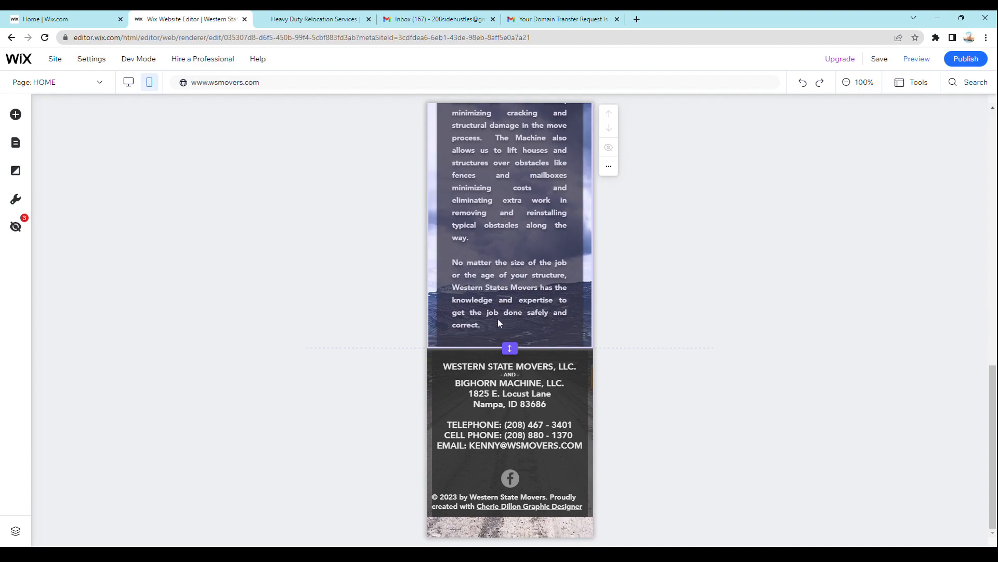
click(541, 495)
click(545, 499)
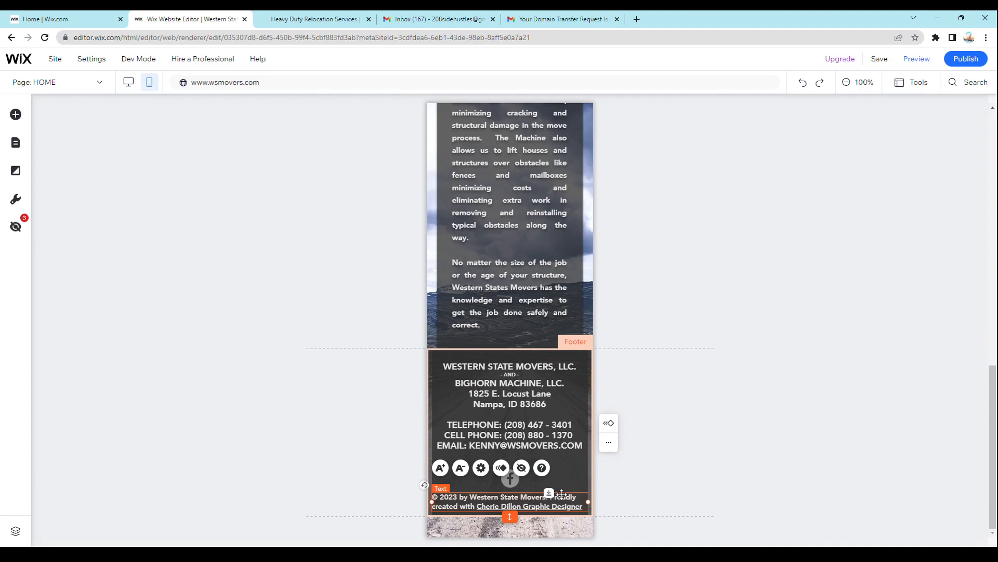
- Nudge the mobile footer's copyright text slightly right, reduce its font size and widen its text box
key(Right)
key(Right)
key(Right)
key(Right)
key(Right)
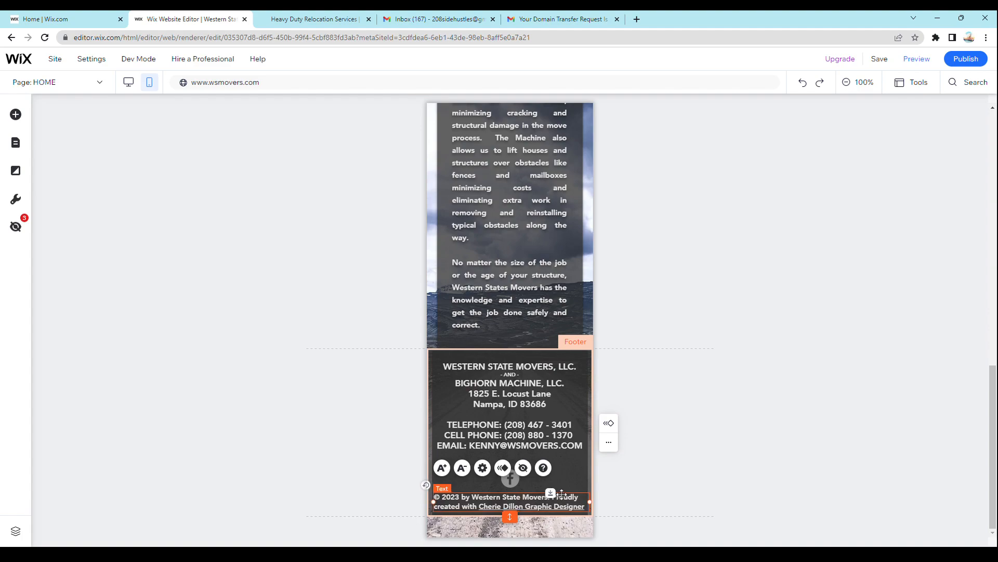
key(Right)
key(Right)
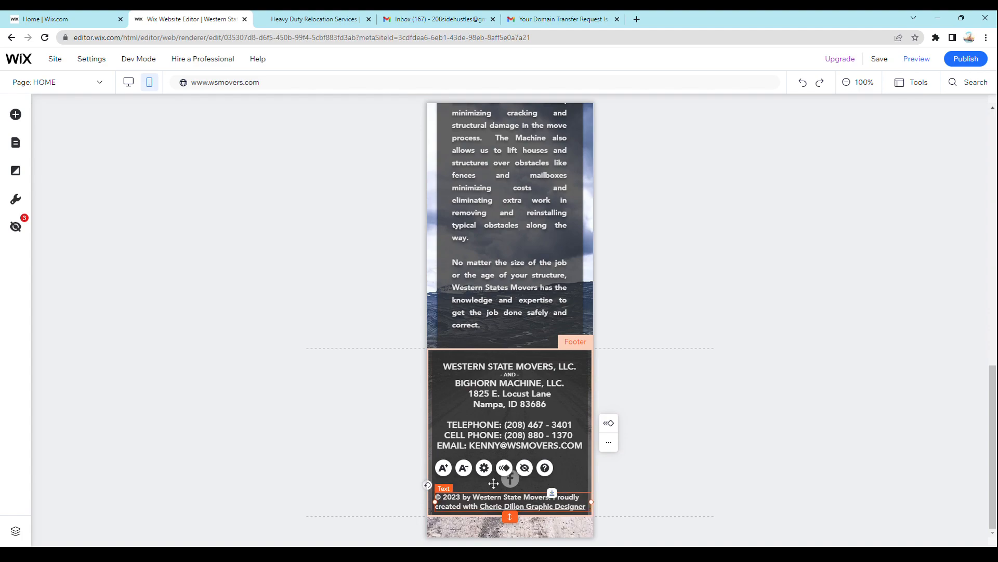
click(463, 467)
drag(579, 493, 584, 492)
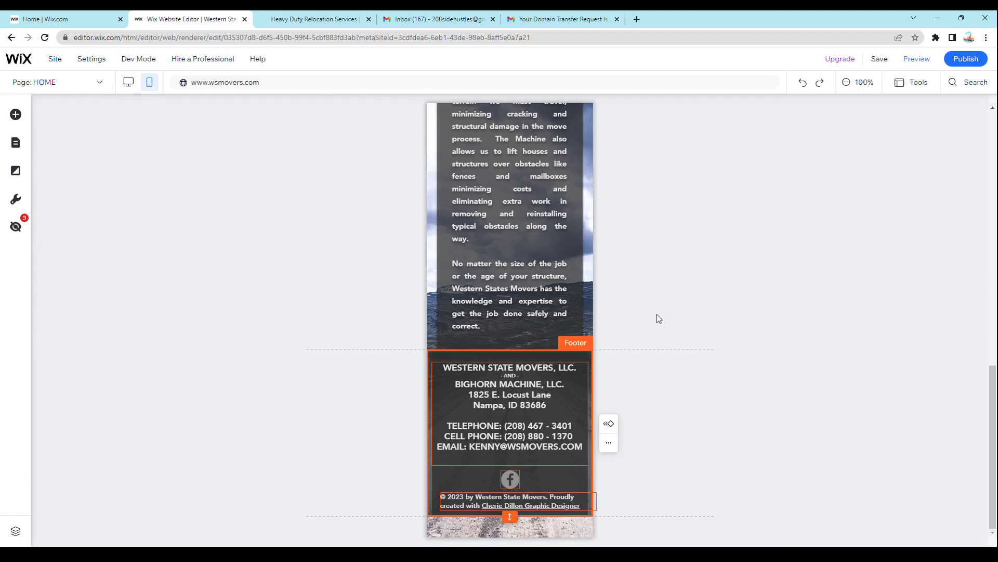
- Switch the home page back to the desktop version and select the main business section
scroll(597, 501, up, 6)
scroll(597, 500, up, 6)
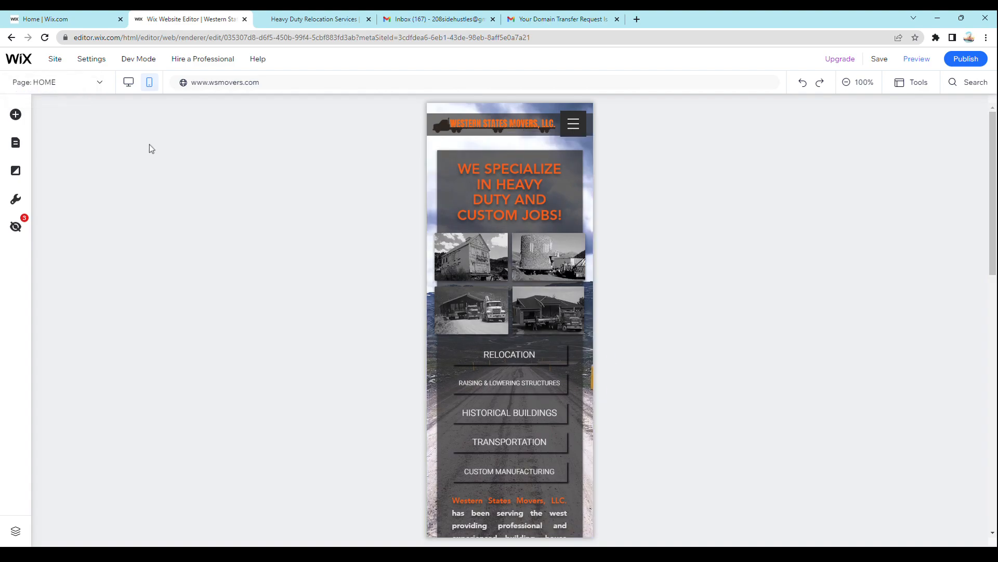
click(130, 89)
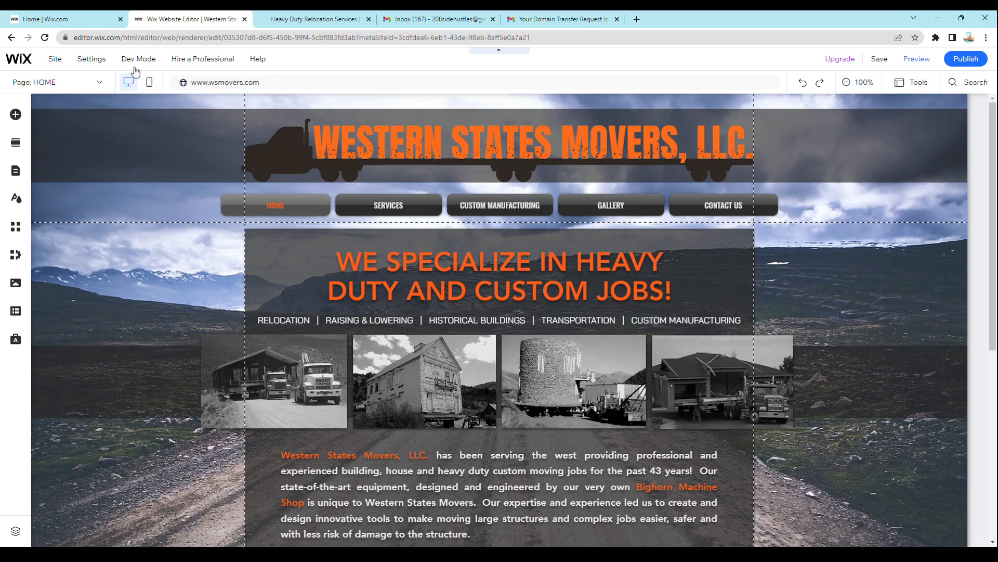
mouse_move(151, 75)
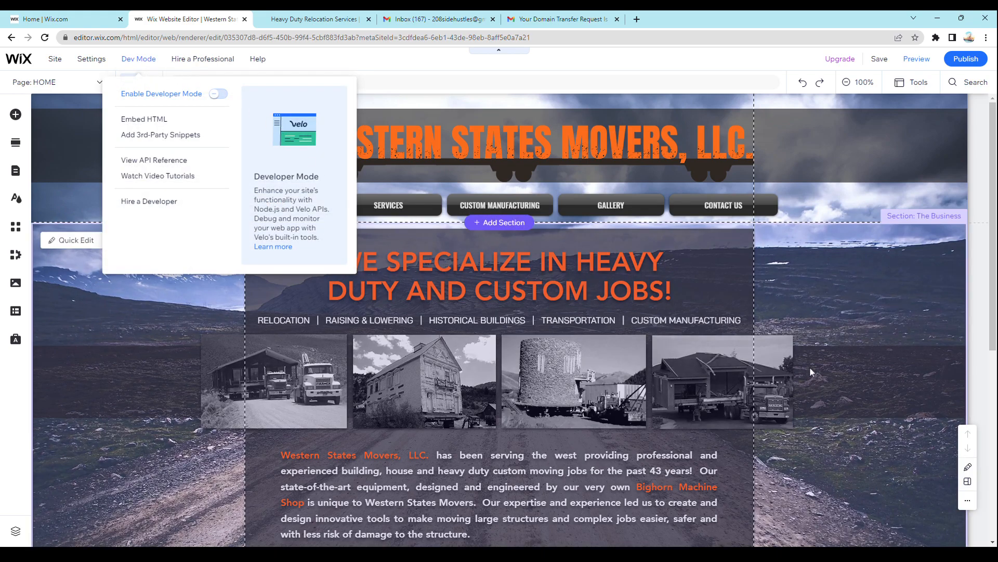
click(875, 302)
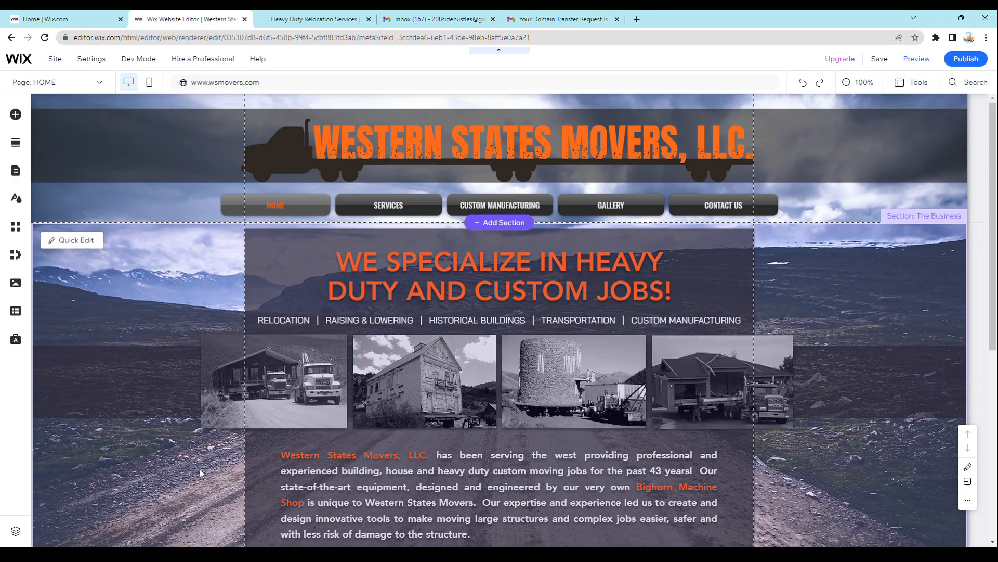
click(186, 491)
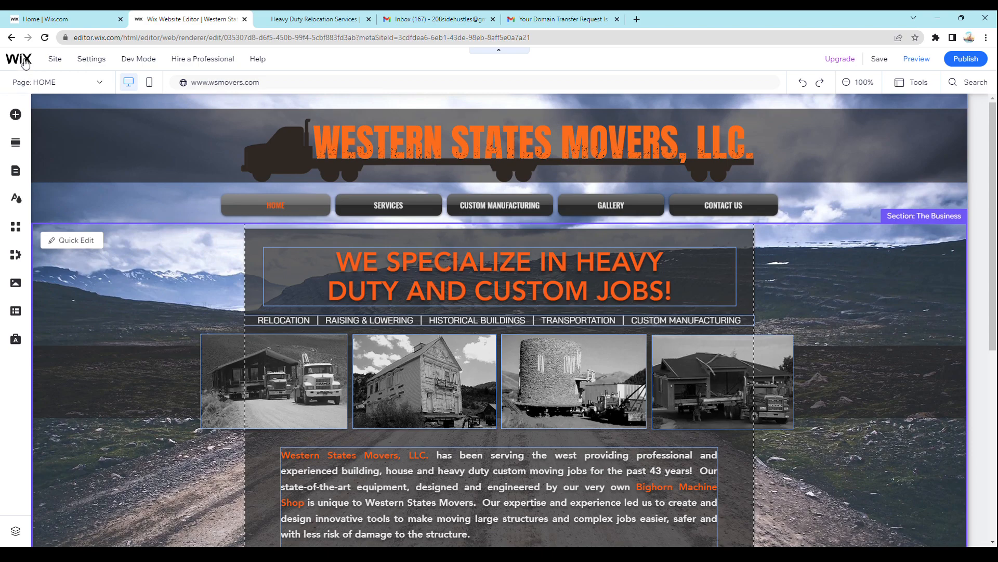
- Open the site's dashboard in a separate browser tab and return to the website editor
mouse_move(24, 67)
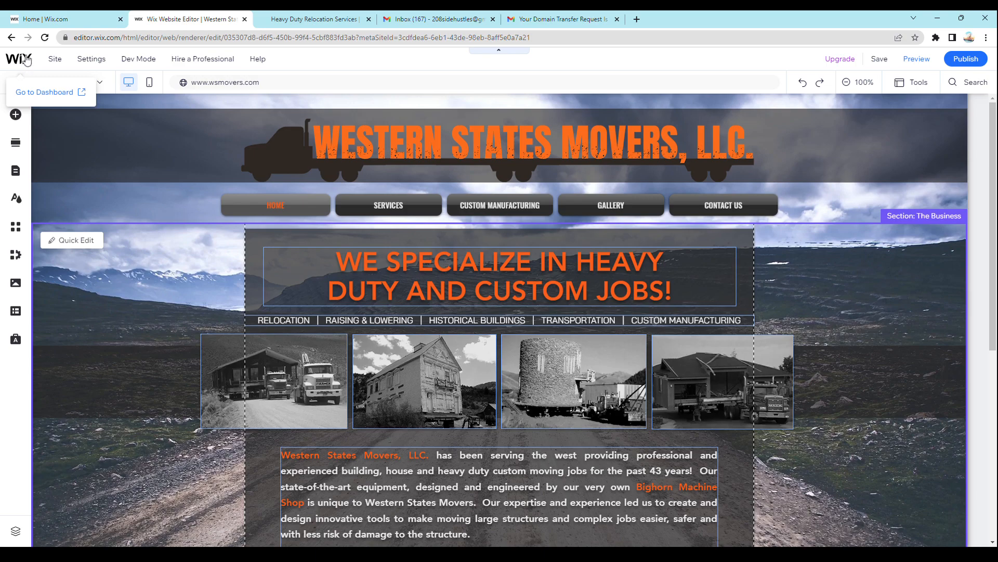
click(26, 59)
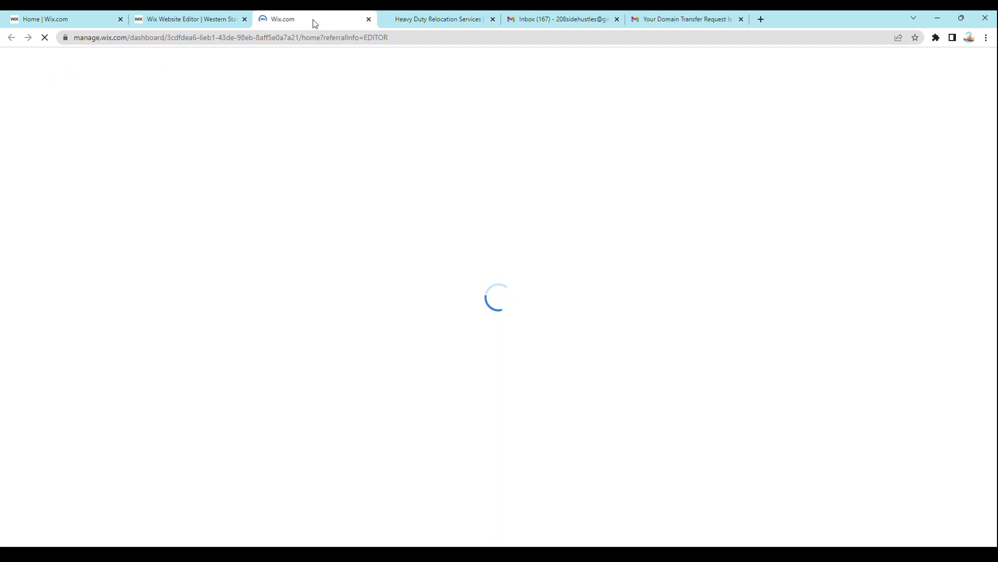
click(193, 24)
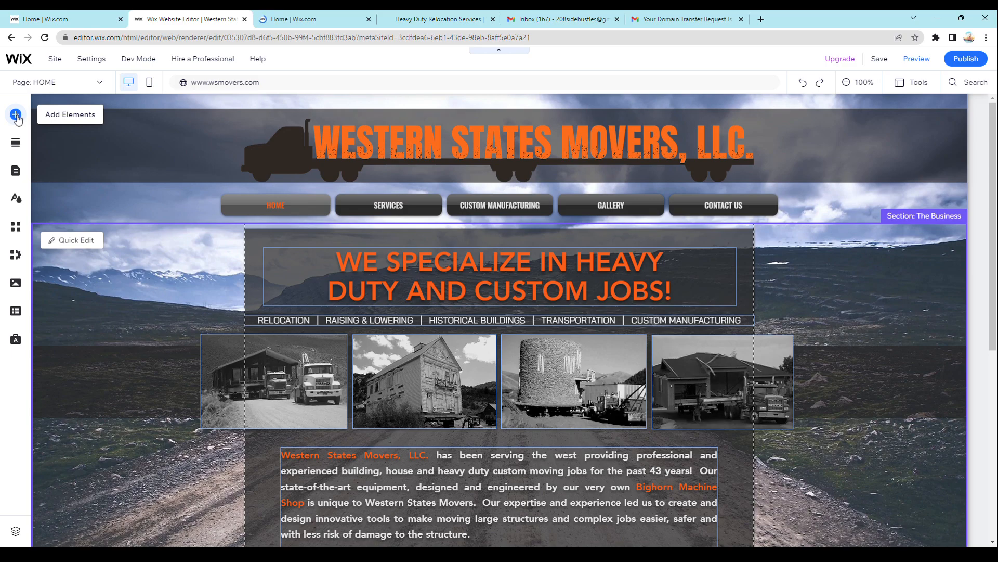
- Browse the elements that can be added, including buttons, lists, interactive items, video and music, contact forms, menus and images
click(18, 120)
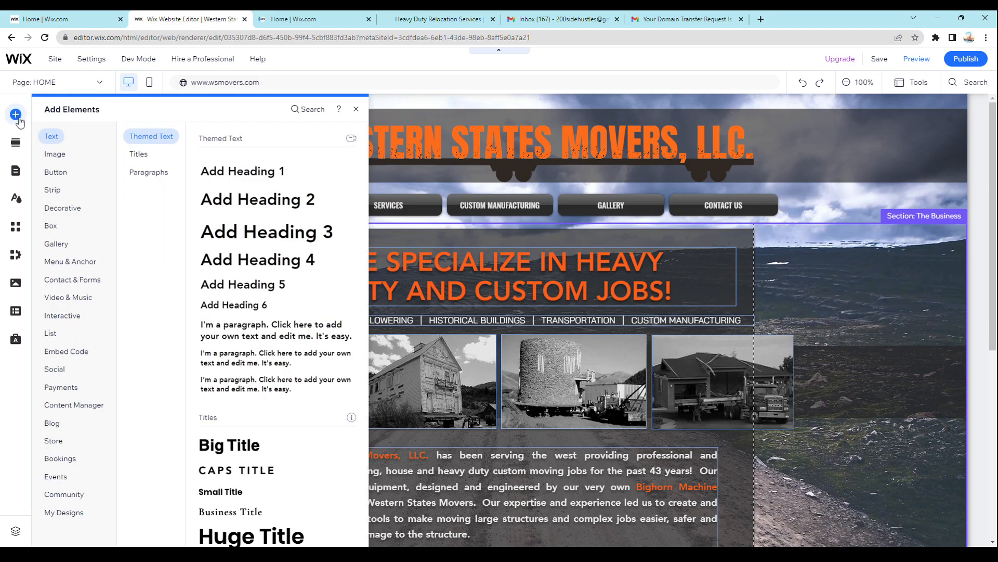
click(56, 174)
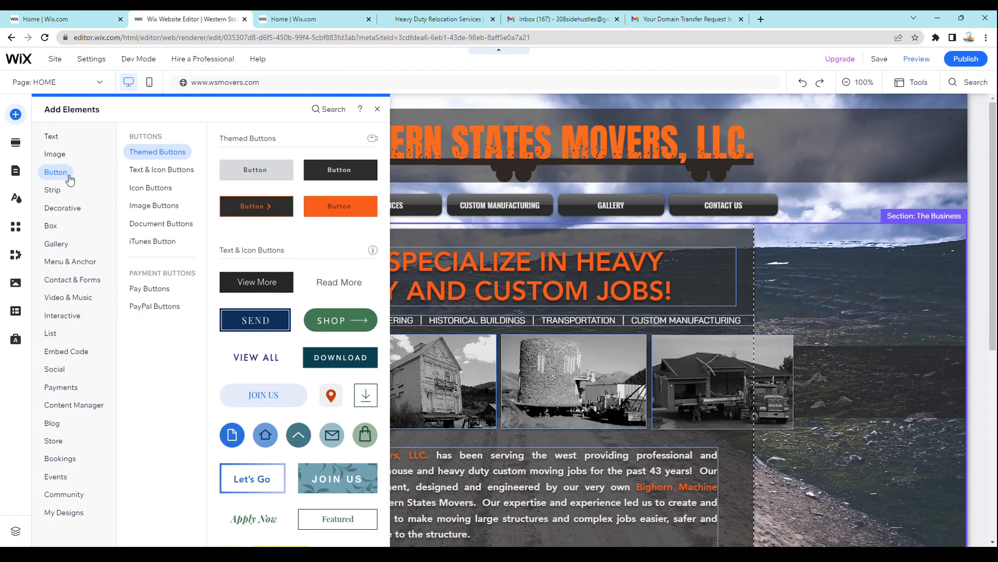
mouse_move(10, 58)
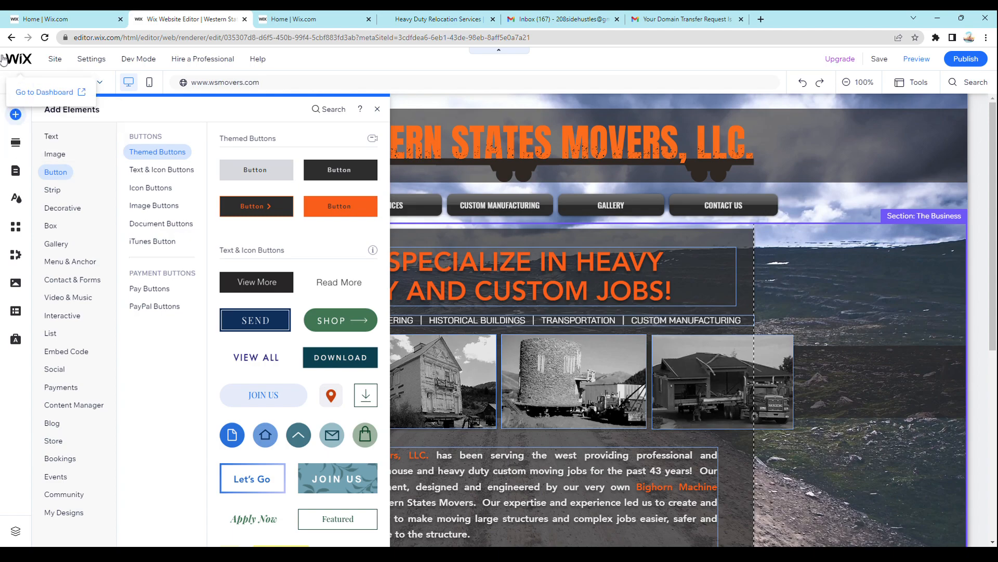
click(52, 333)
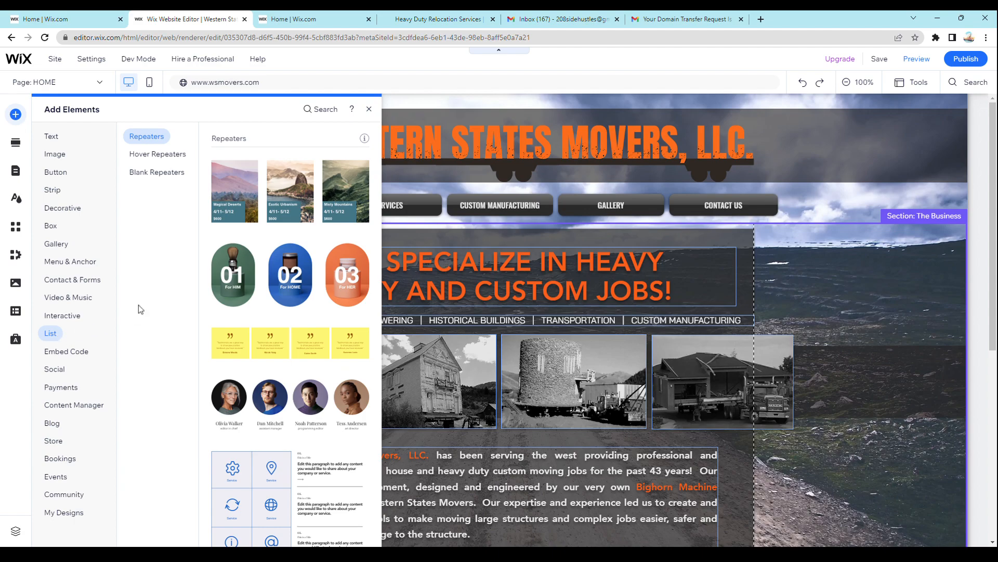
scroll(256, 173, down, 3)
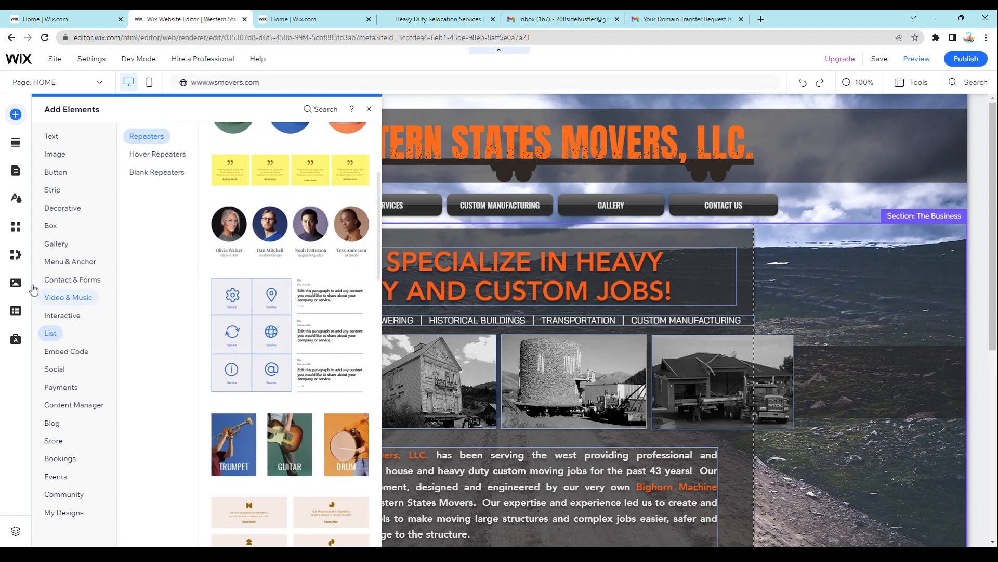
click(71, 317)
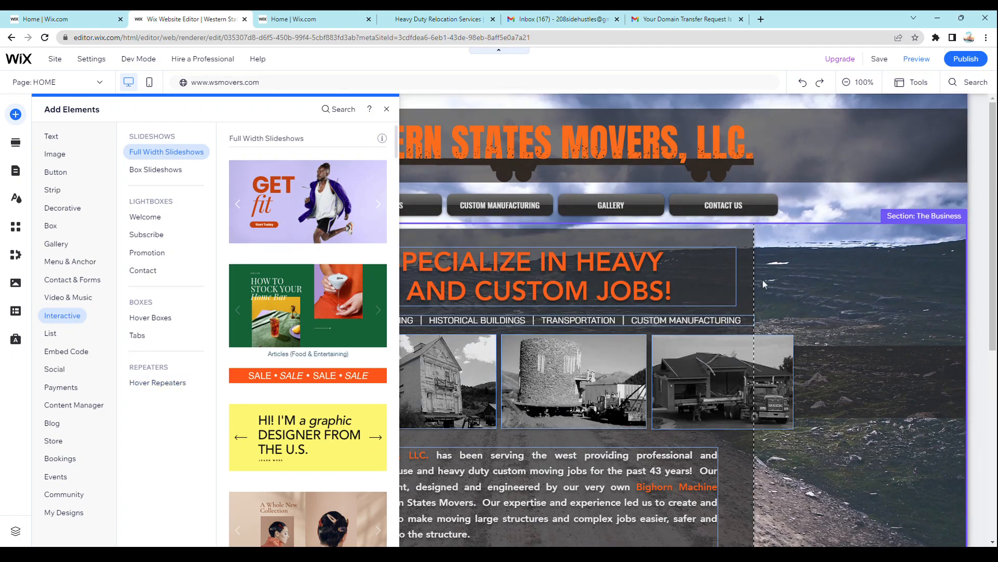
click(65, 284)
click(63, 301)
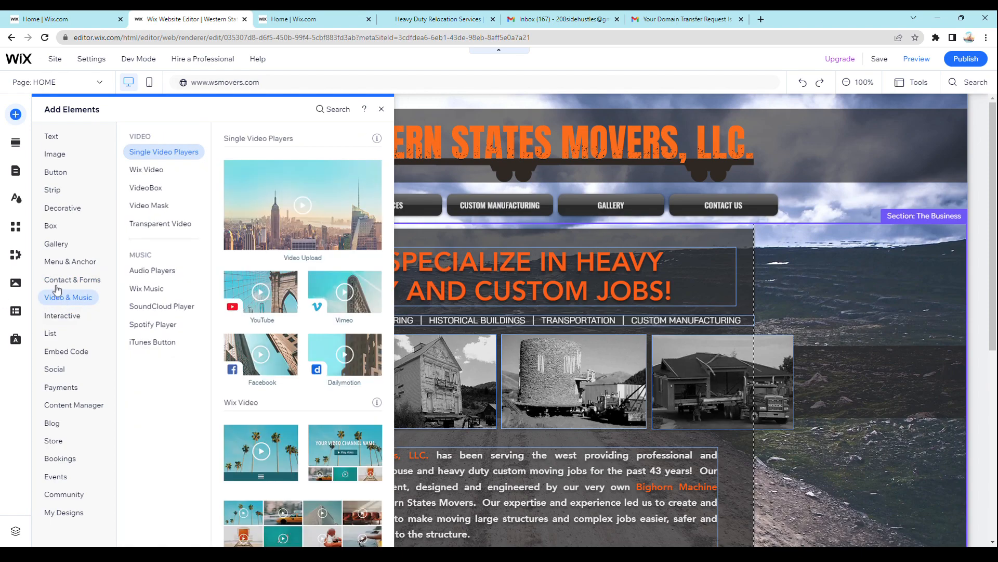
click(61, 284)
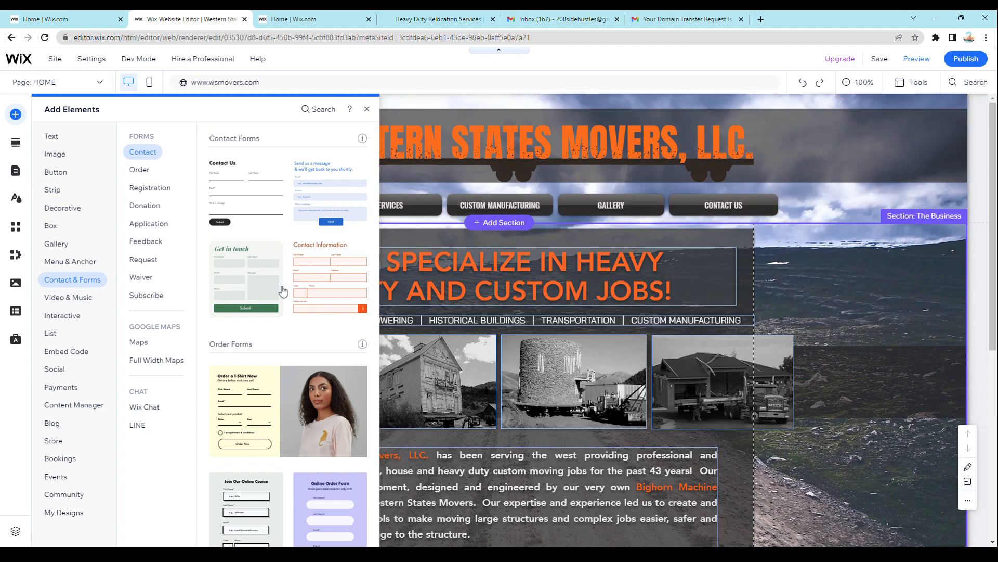
click(59, 261)
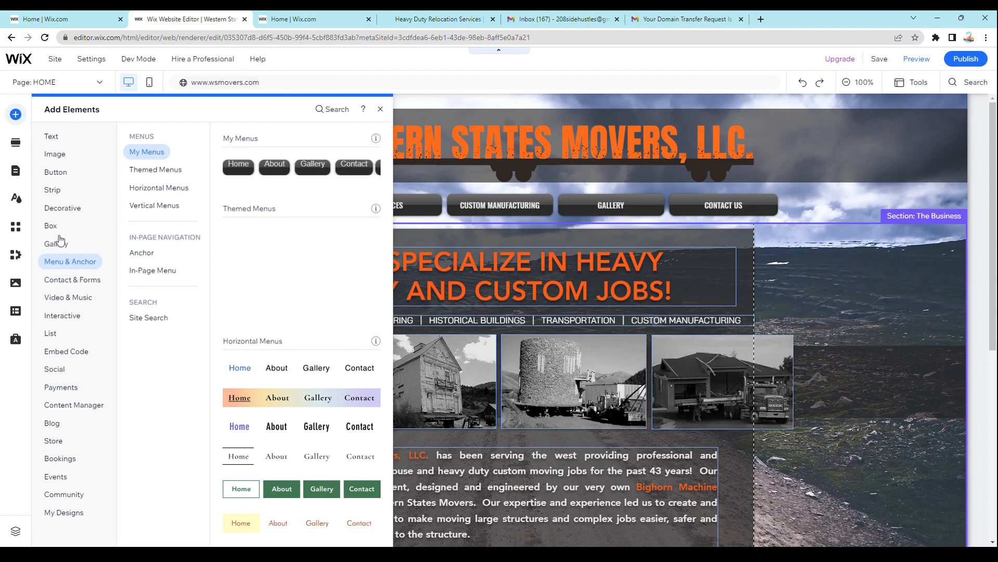
mouse_move(52, 156)
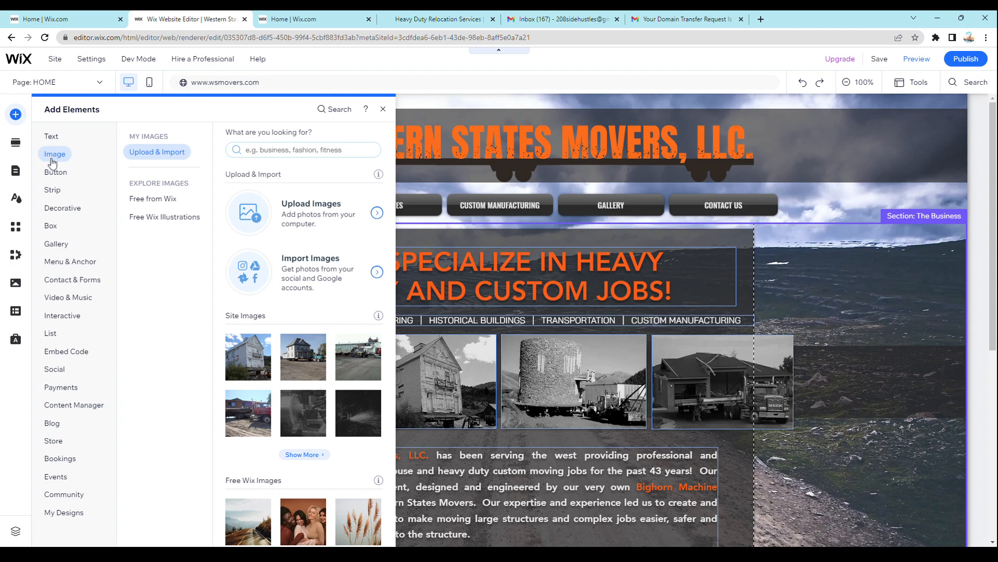
mouse_move(57, 176)
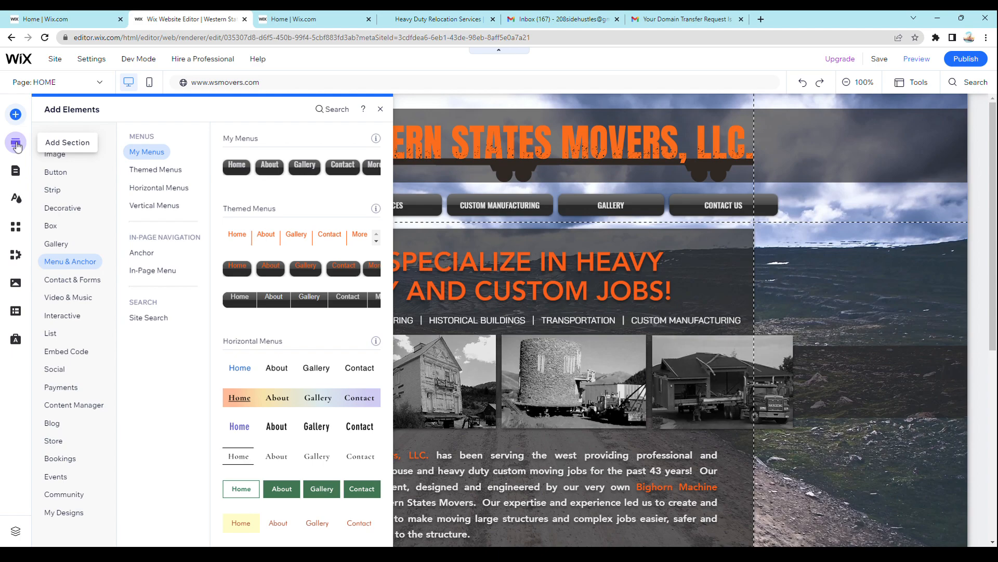
- Add the Grow Your Vision welcome section above the home page's main content and delete its Start Now button
click(16, 146)
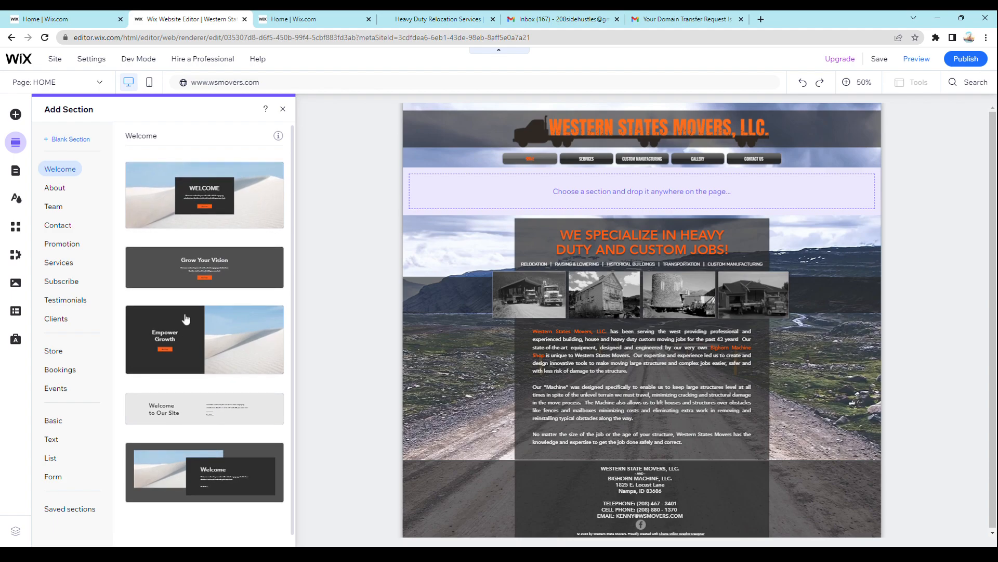
click(242, 264)
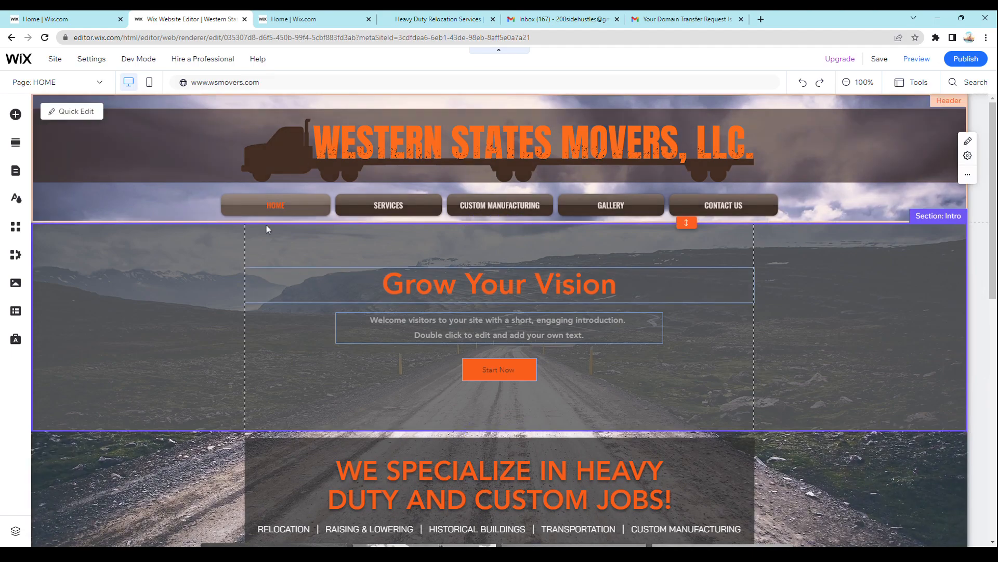
click(529, 377)
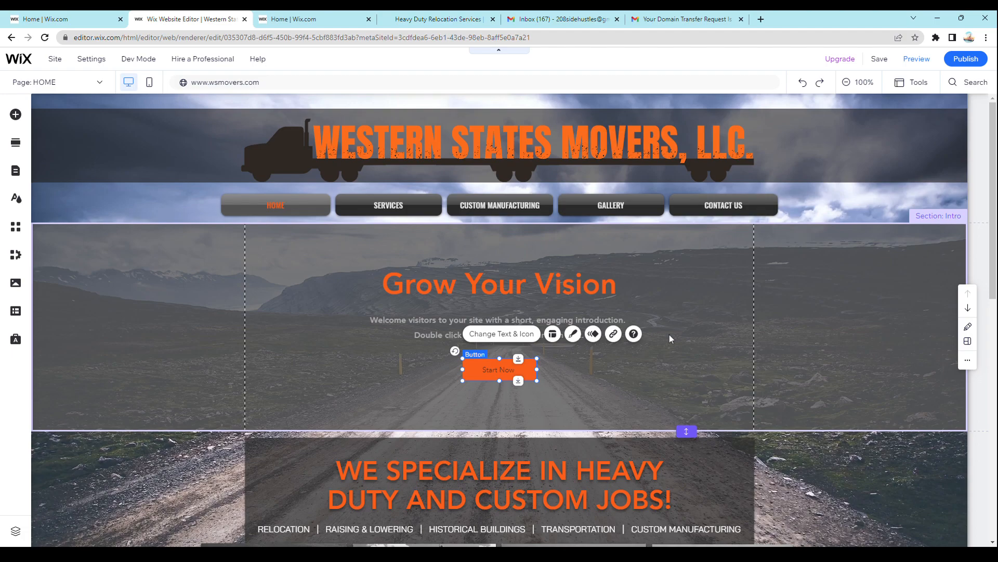
right_click(531, 367)
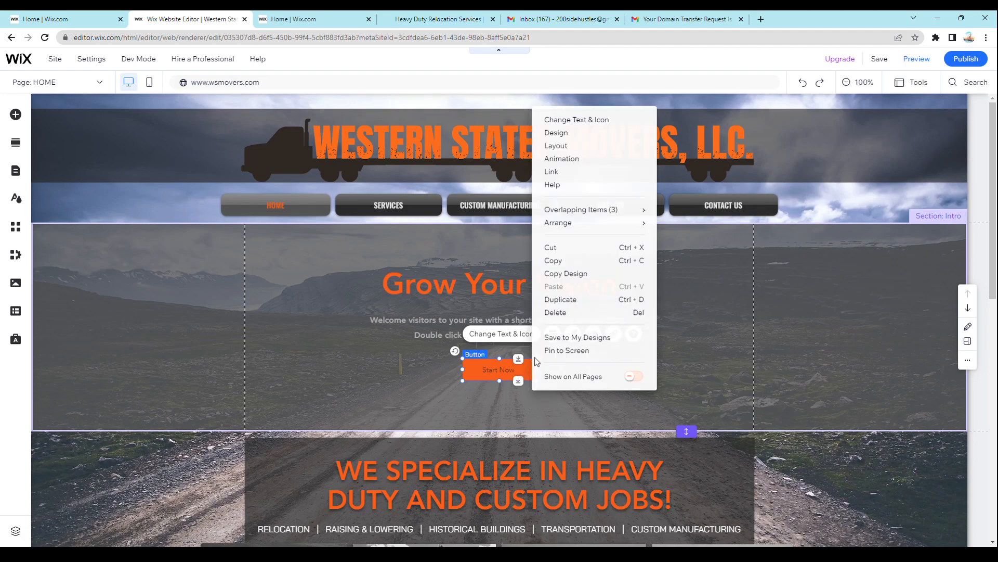
click(565, 313)
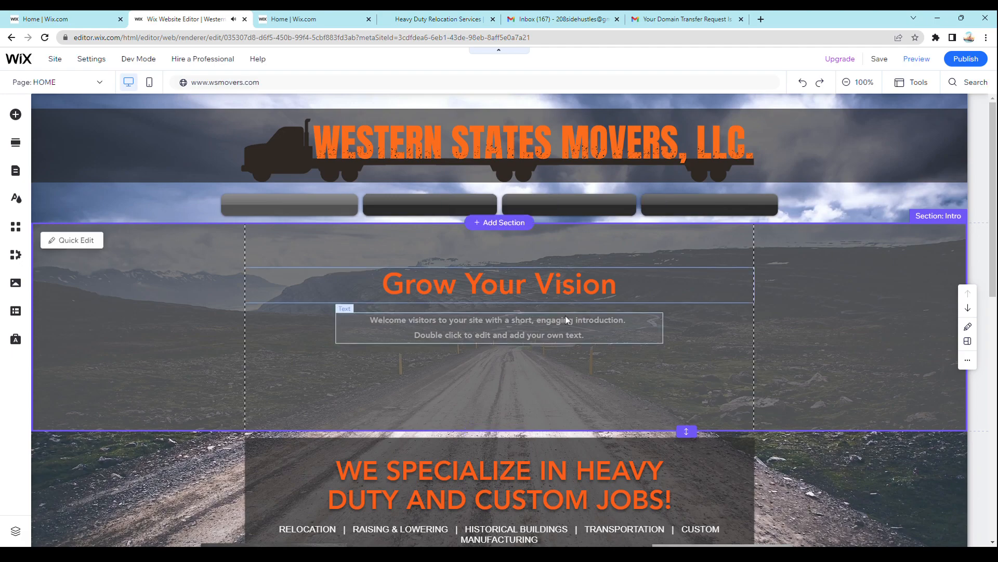
- Undo the button deletion and the insertion of the Grow Your Vision section
click(807, 84)
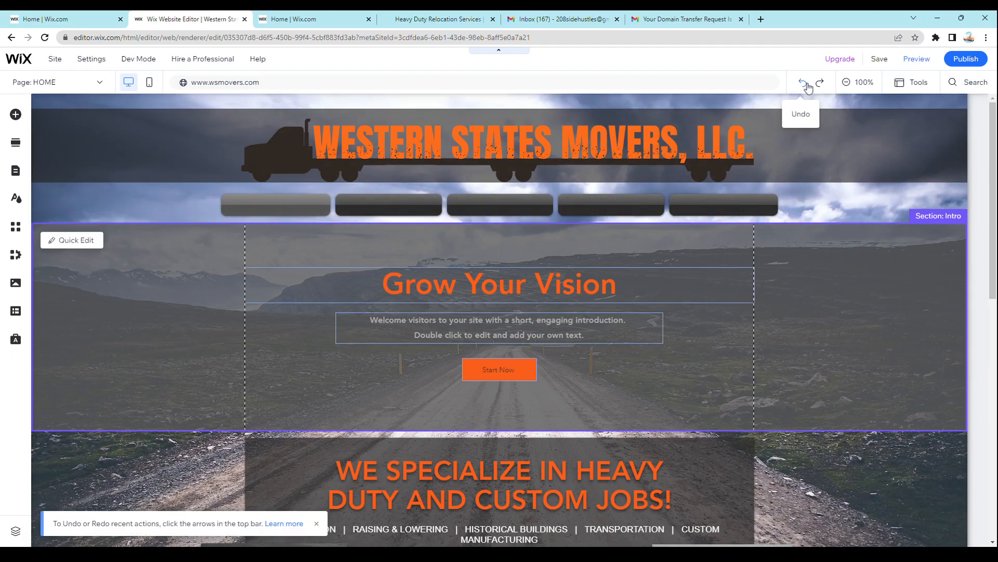
click(810, 84)
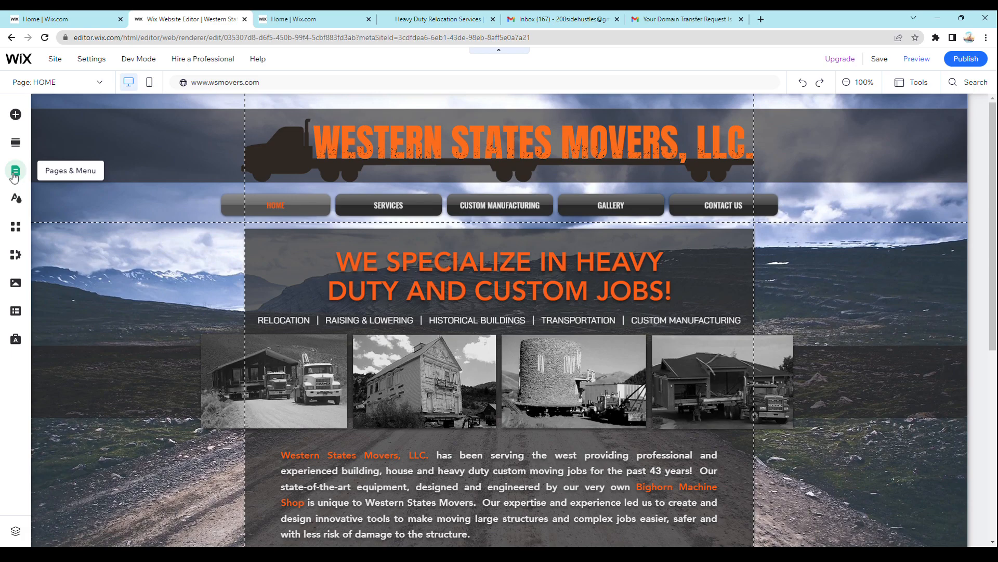
- Review the site design options for the color and text theme, page background and page transitions
click(16, 172)
click(15, 174)
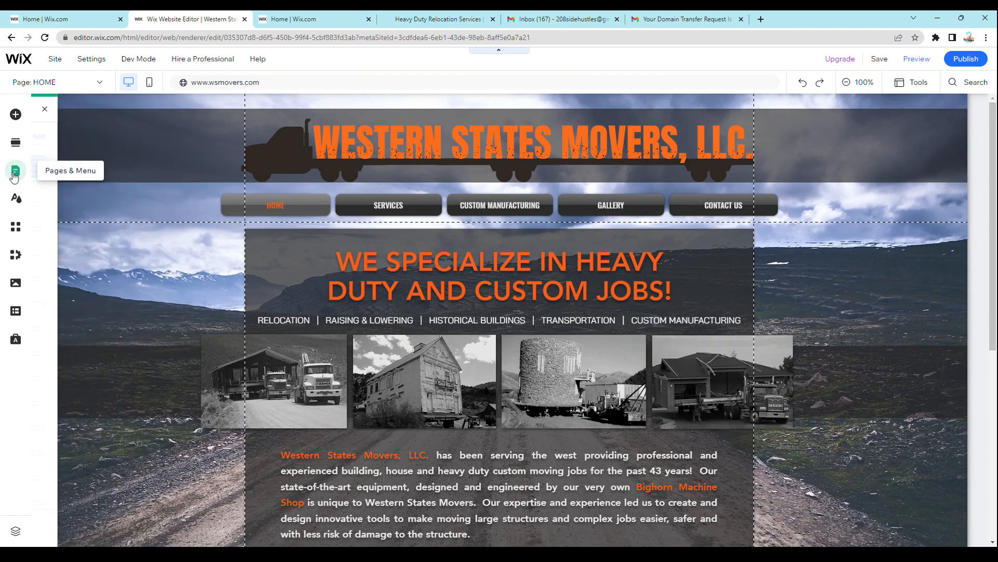
click(16, 204)
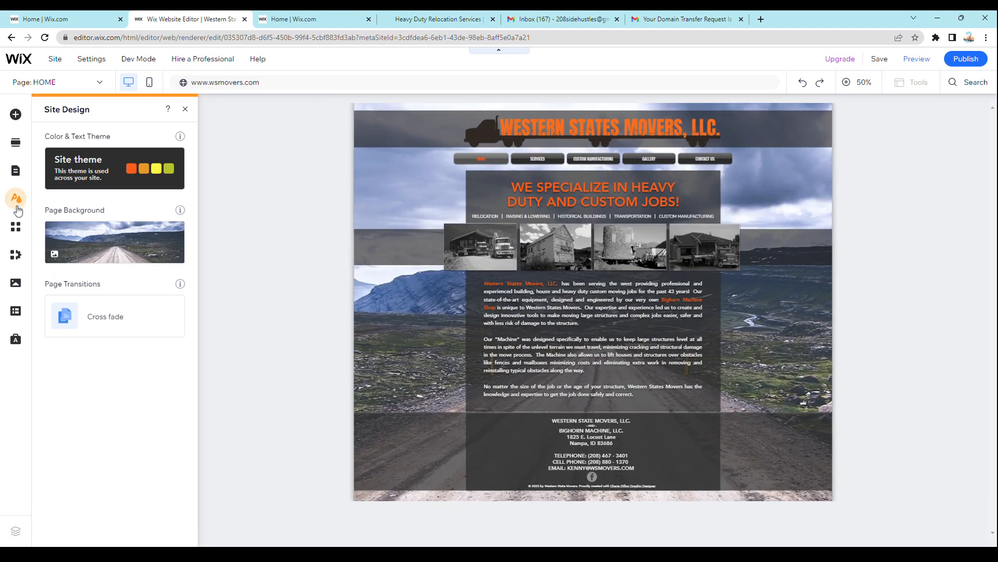
mouse_move(179, 234)
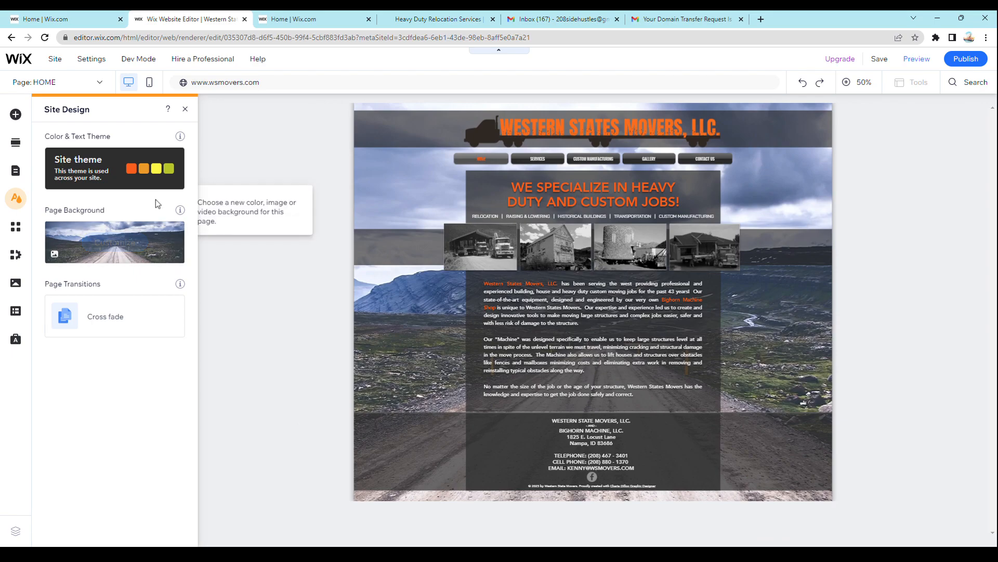
mouse_move(144, 187)
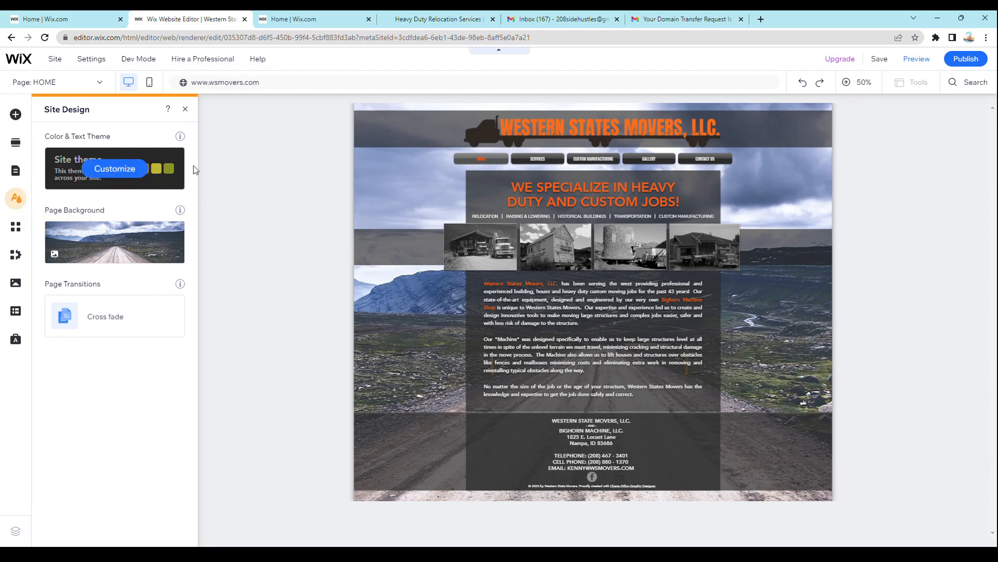
- Browse the App Market home page through the recommended, trending and Wix Business Solutions apps
click(15, 229)
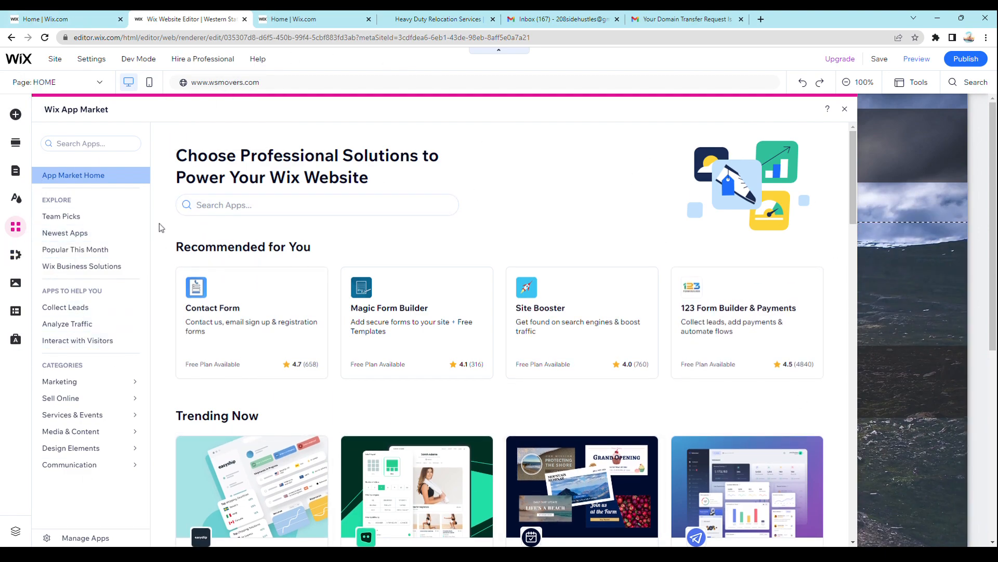
scroll(208, 296, down, 3)
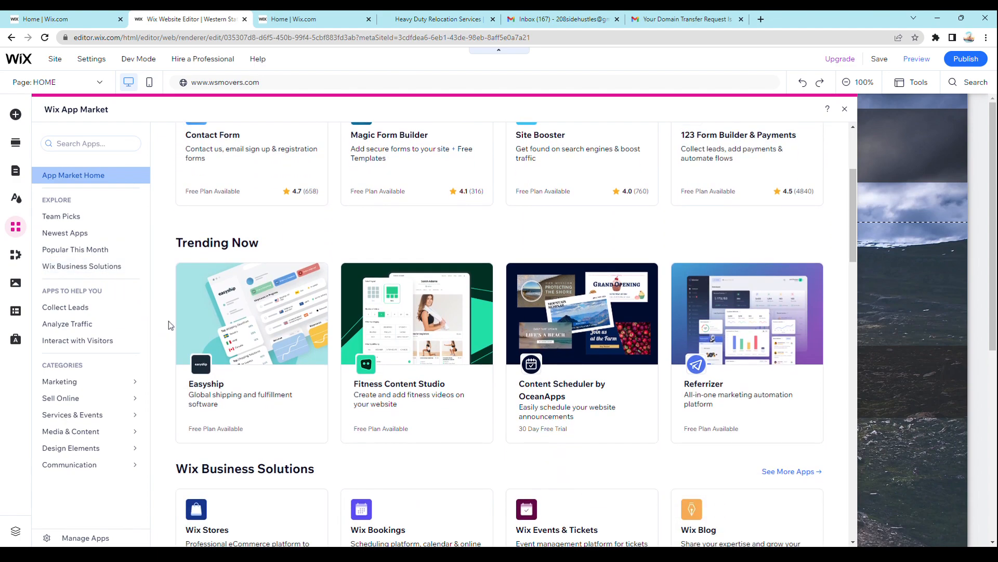
scroll(159, 321, down, 3)
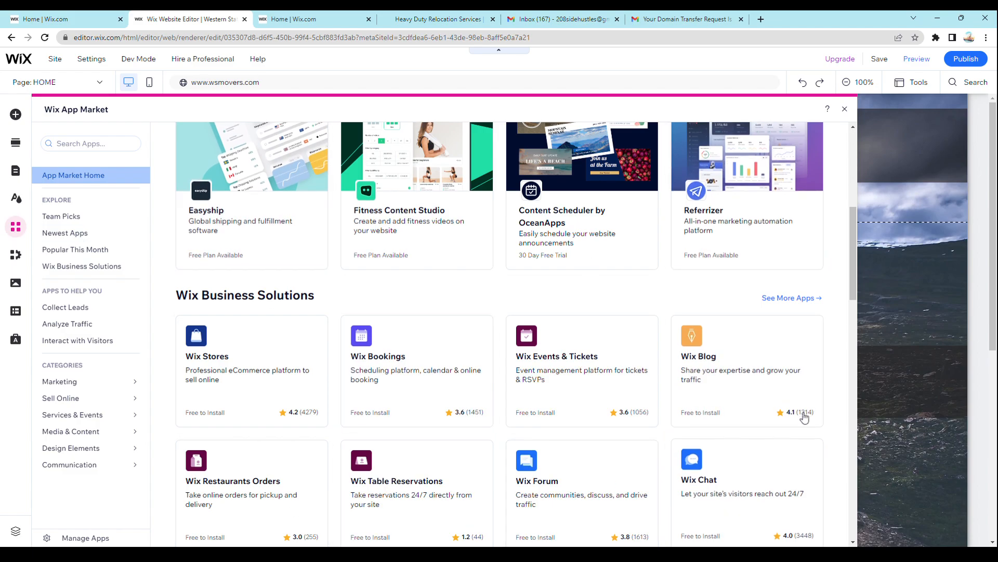
- Leave the App Market and look through the My Business app offers and the site's Media files and editing tools
scroll(804, 414, up, 7)
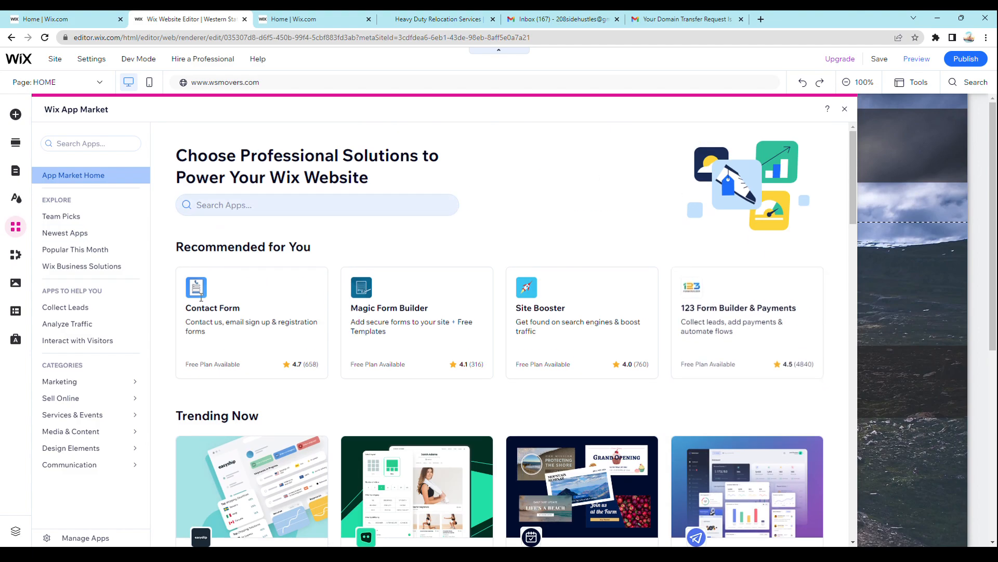
click(16, 230)
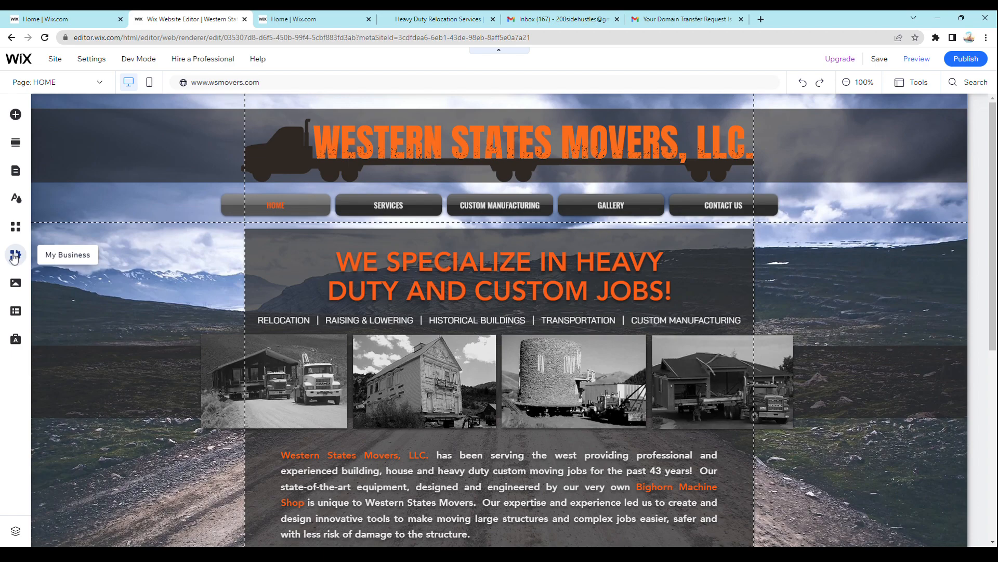
click(15, 255)
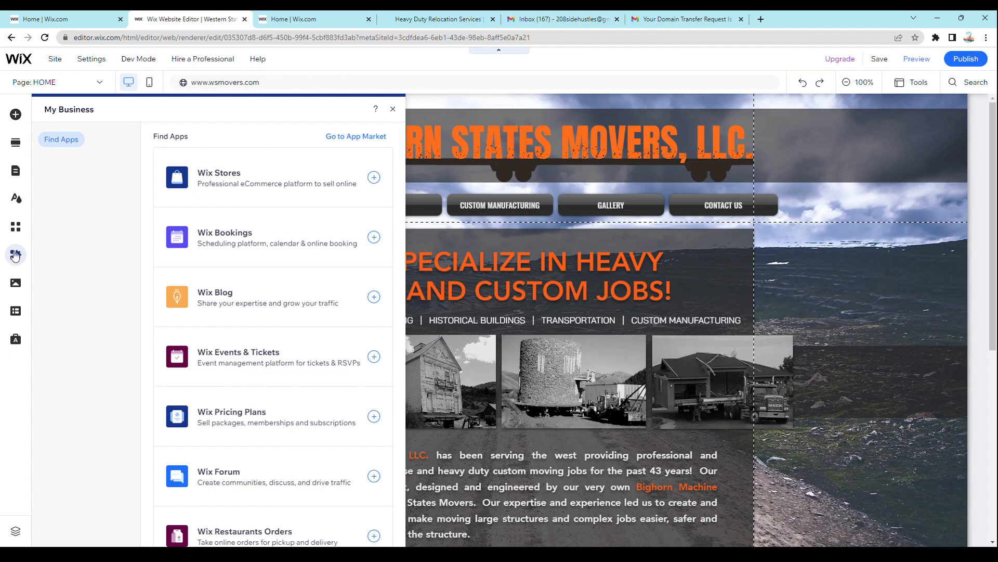
click(15, 255)
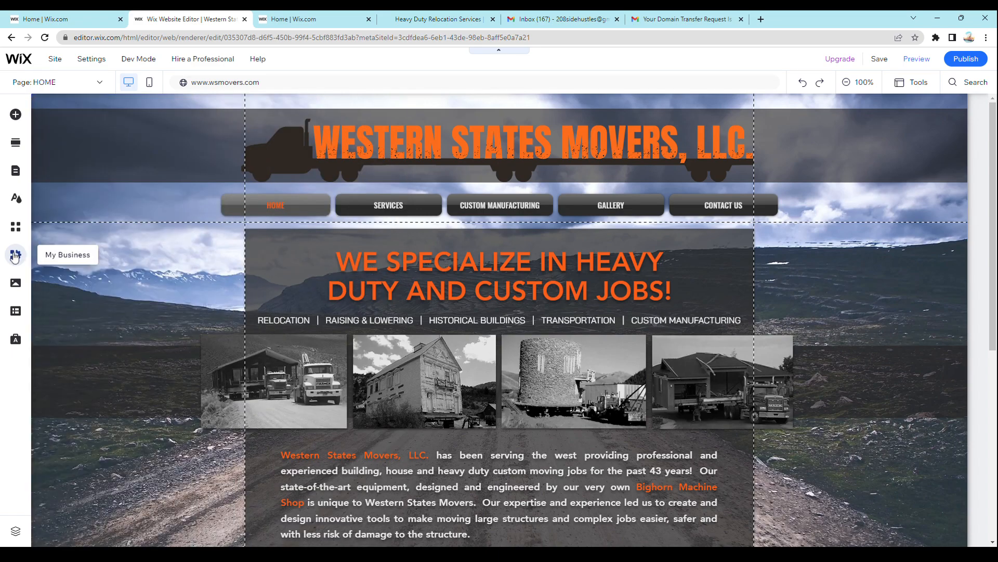
click(16, 285)
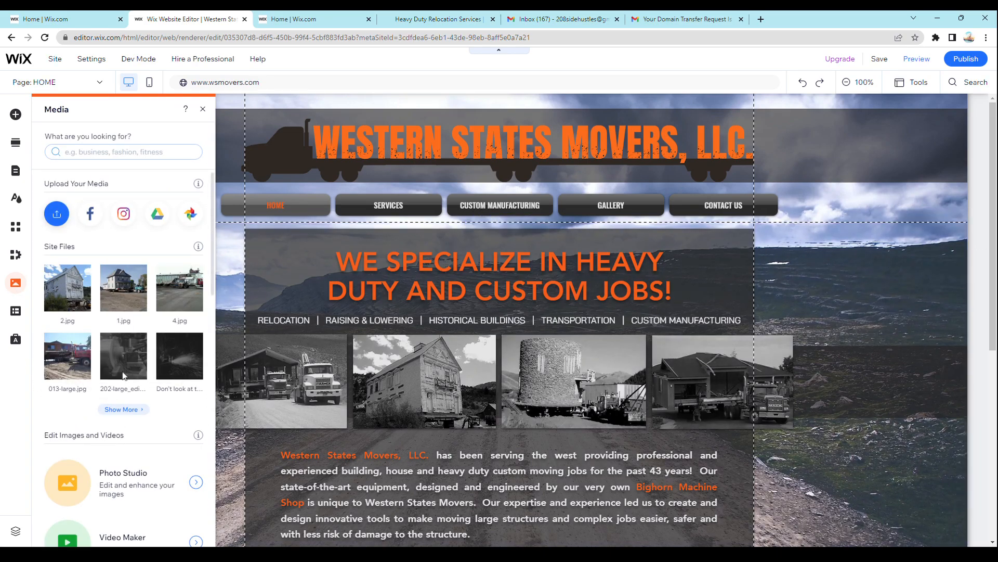
scroll(143, 423, down, 2)
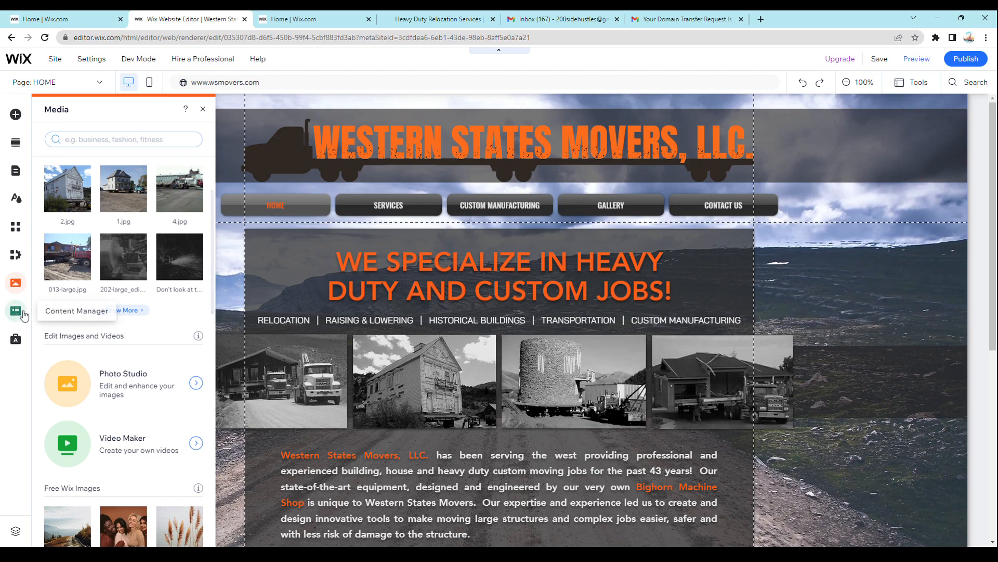
- Review the Content Manager introduction and the Marketing & SEO tools under Marketing & Analytics
click(16, 312)
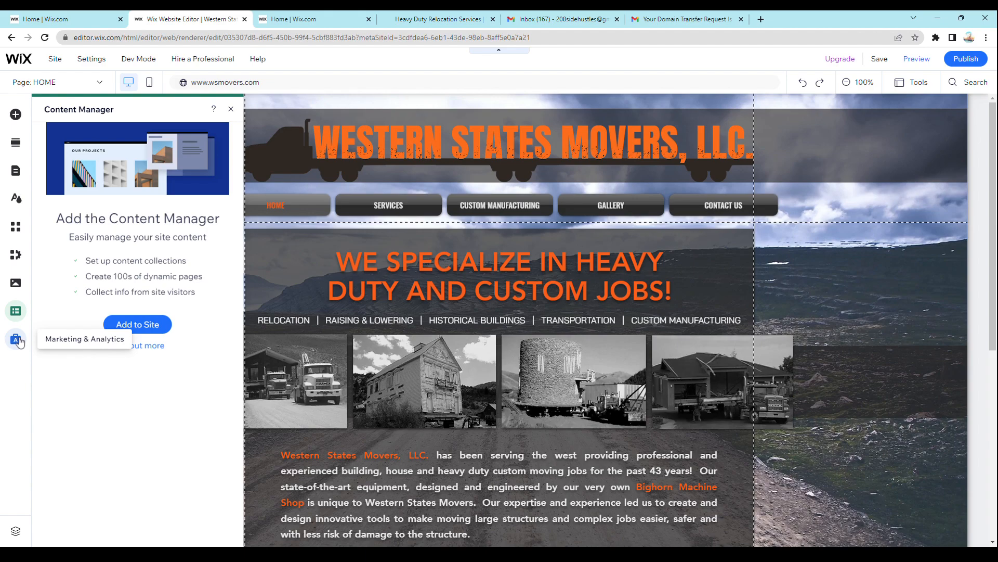
click(17, 340)
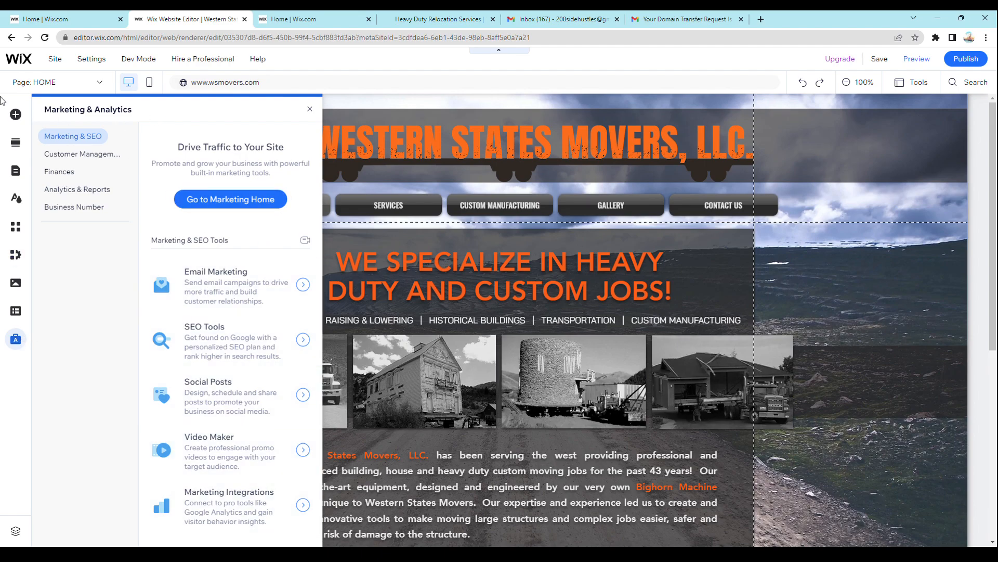
click(11, 337)
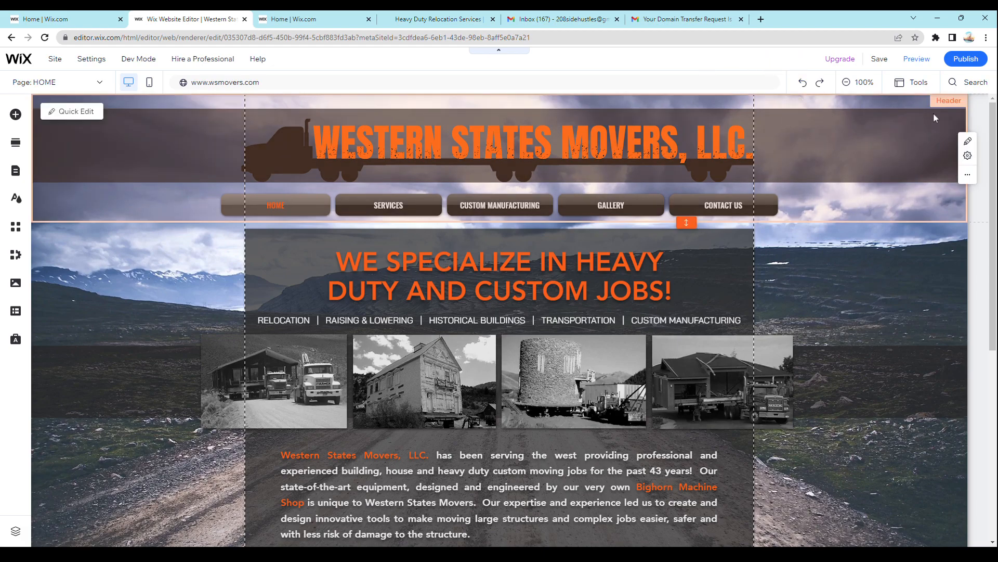
- Preview the site, look over the home page from header to footer and open the Desert House Move gallery page
click(910, 64)
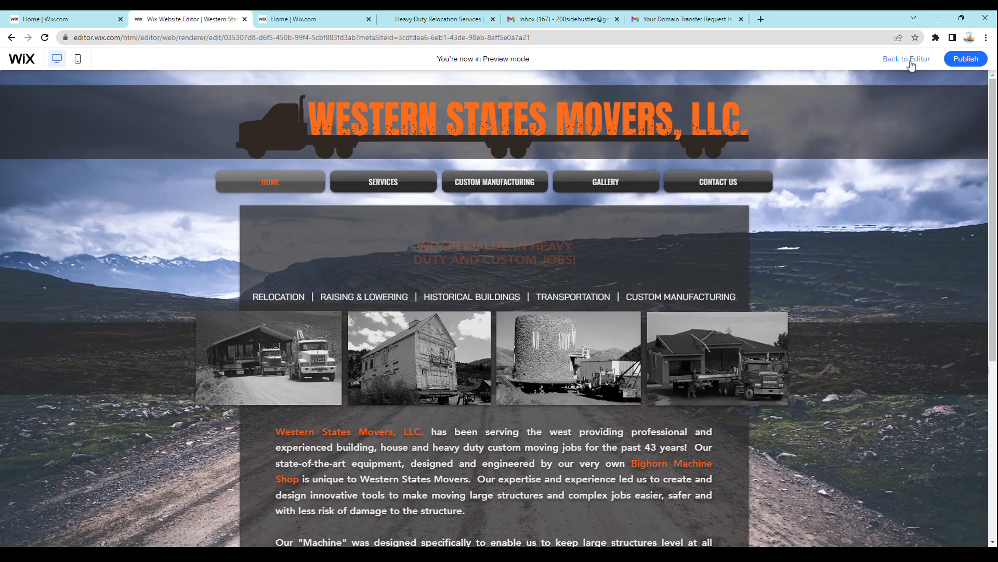
scroll(353, 304, down, 5)
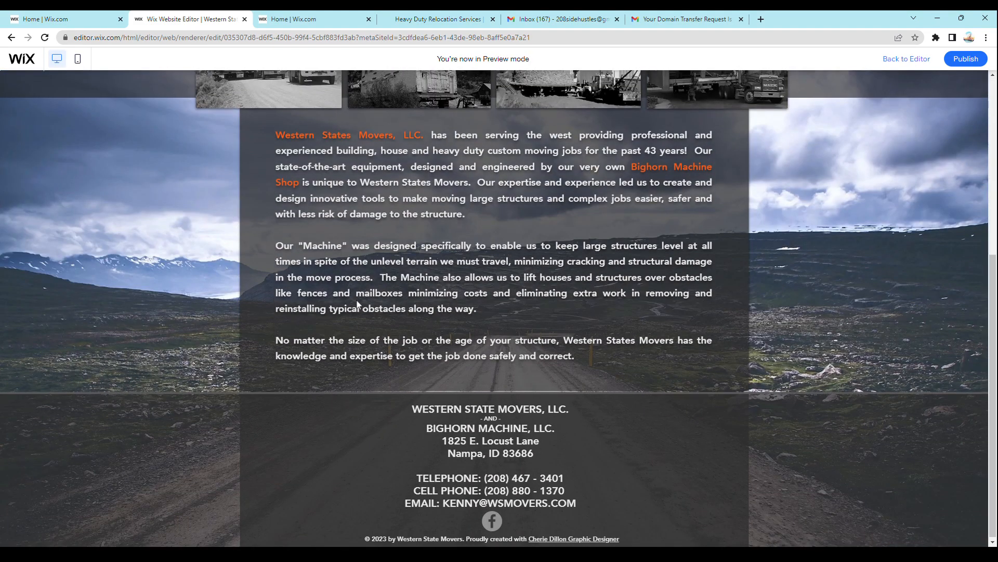
scroll(717, 401, up, 5)
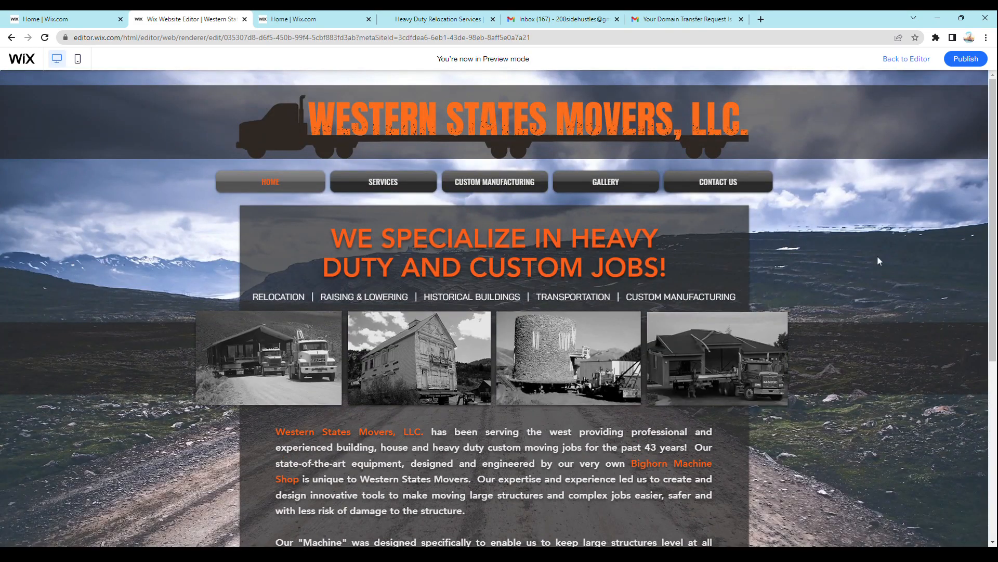
mouse_move(599, 186)
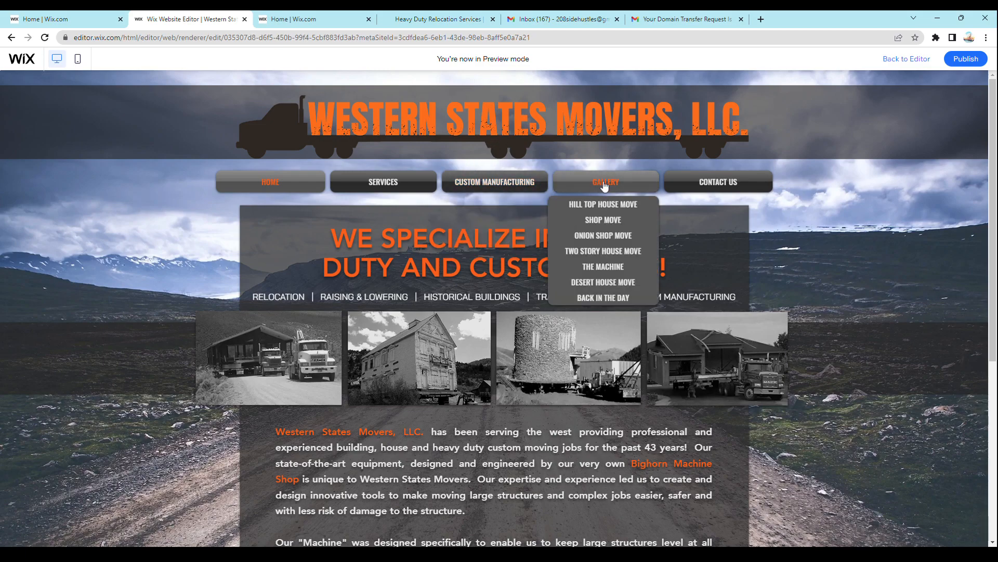
mouse_move(525, 168)
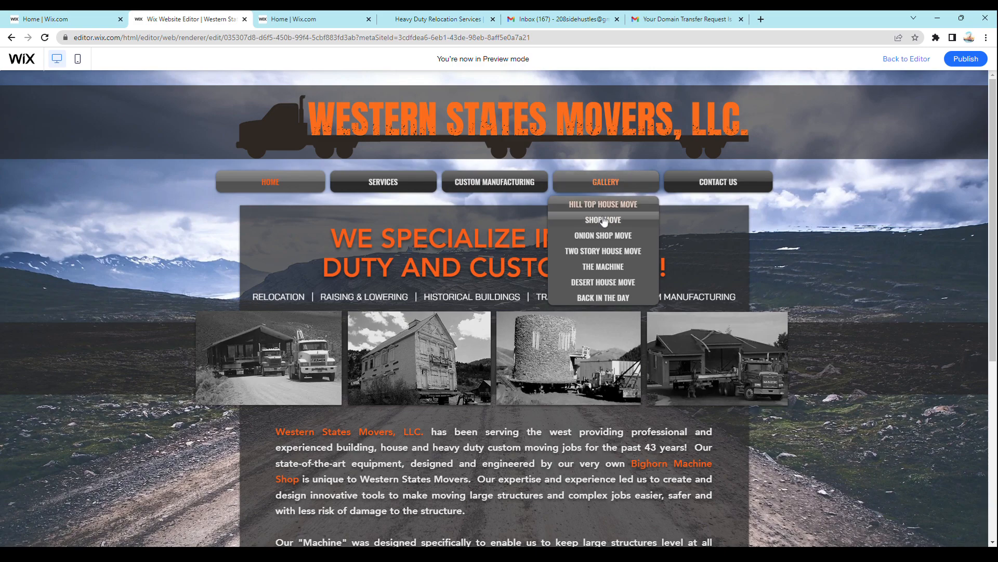
click(601, 282)
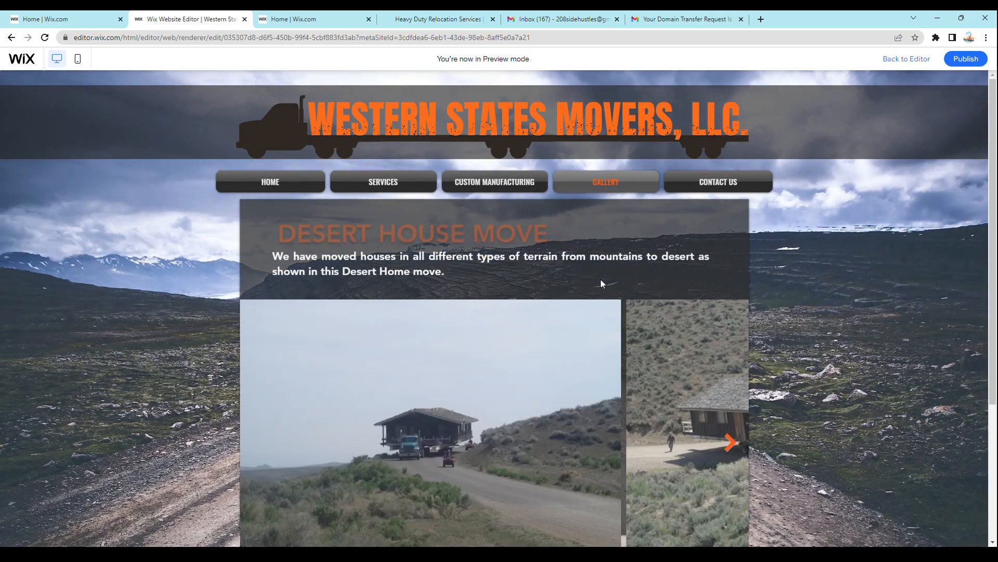